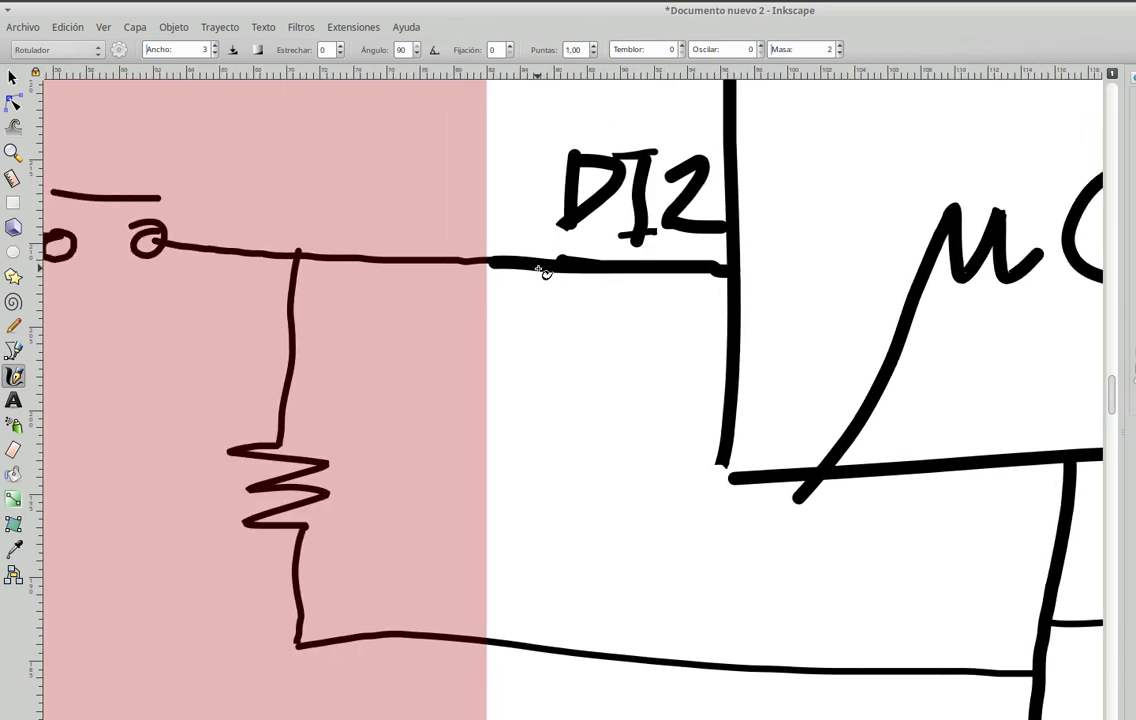
Step: Draw a voltmeter, a circle marked V, connected between the DI2 line and the ground line beside the sensor block
mouse_move(544, 271)
mouse_down()
mouse_move(548, 394)
mouse_move(517, 418)
mouse_move(530, 448)
mouse_move(565, 449)
mouse_move(579, 422)
mouse_move(548, 395)
mouse_move(550, 435)
mouse_move(560, 404)
mouse_up()
drag(548, 454, 543, 644)
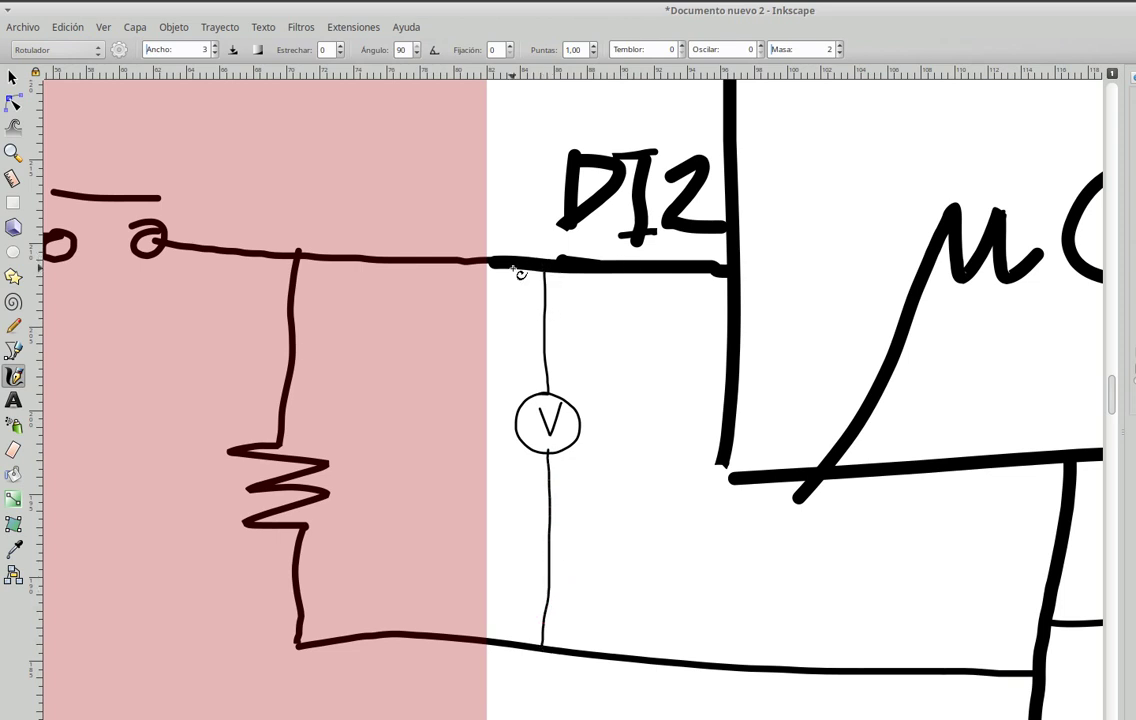
scroll(406, 218, down, 3)
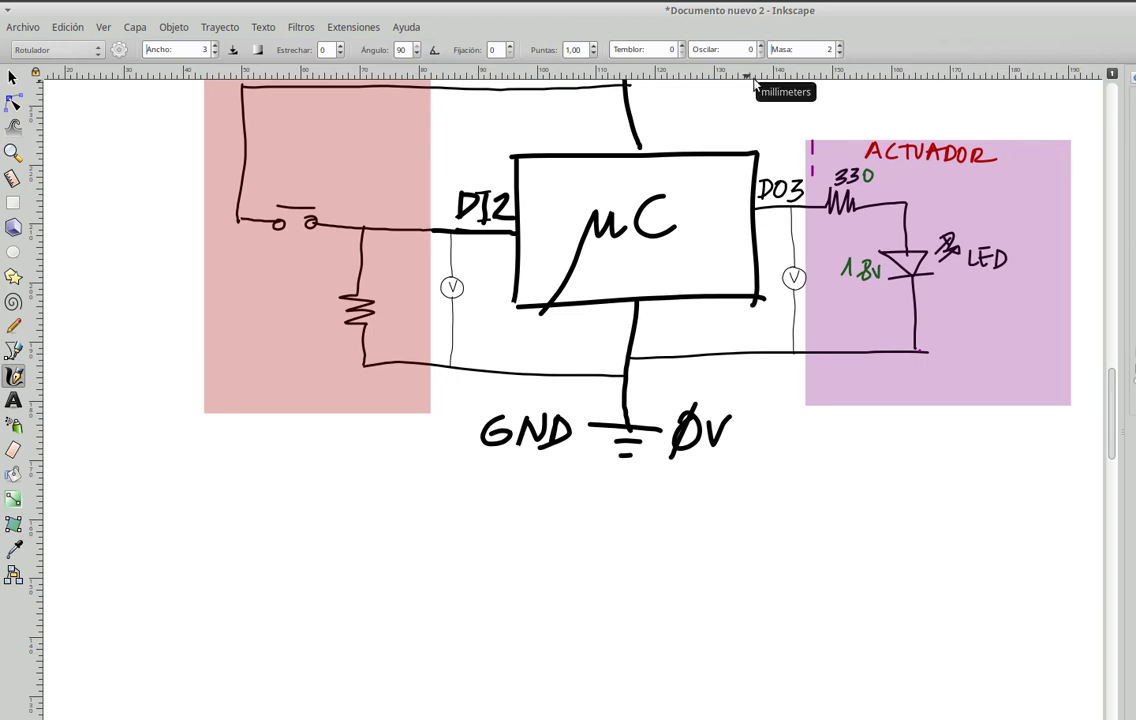
scroll(1005, 296, up, 5)
scroll(1005, 296, down, 2)
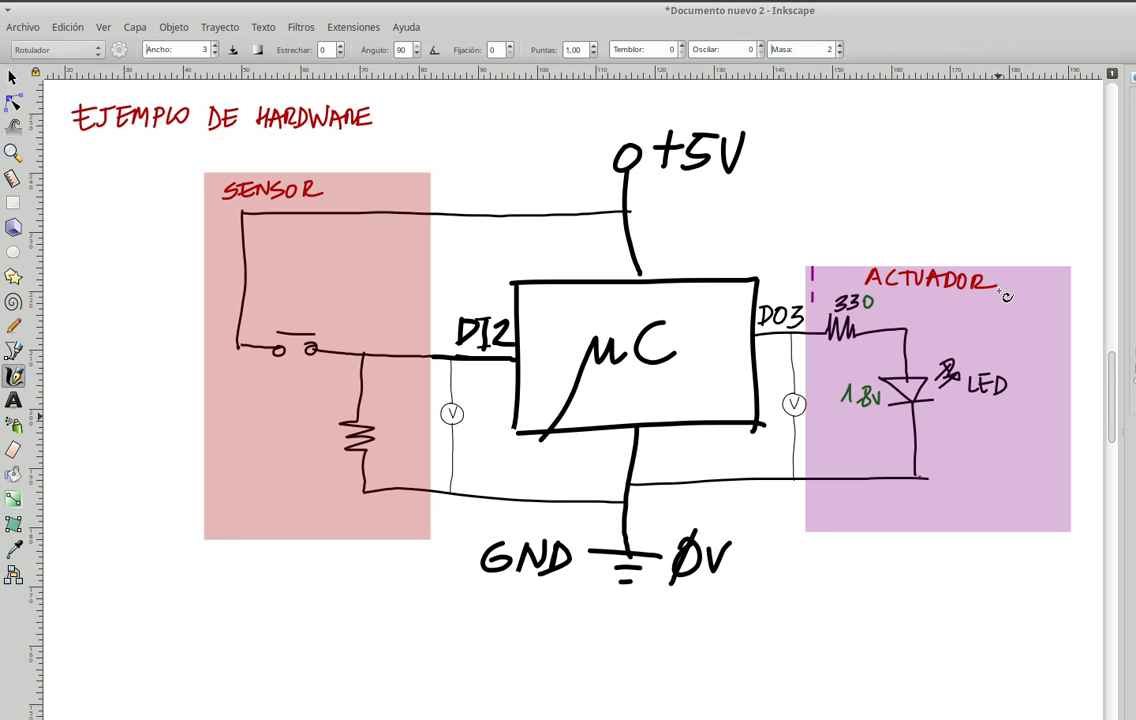
Step: Switch to the browser and bring up the Tinkercad circuit Fantabulous Jofo-Fulffy
key(alt+Tab)
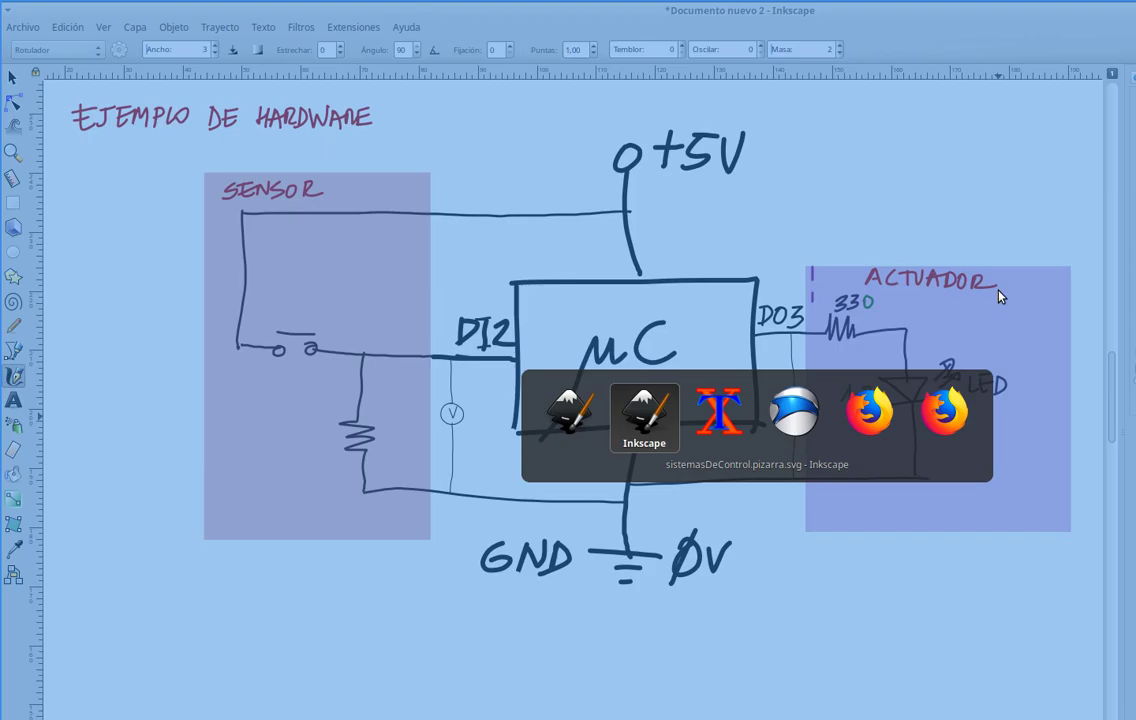
key(alt+Tab)
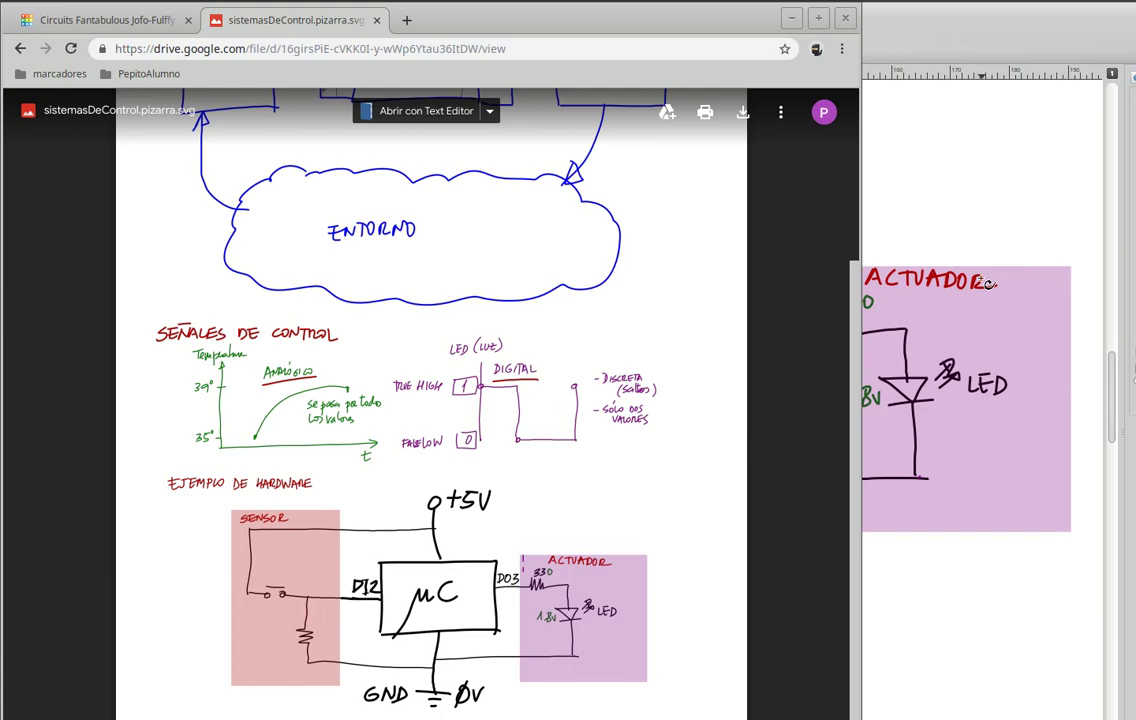
click(108, 22)
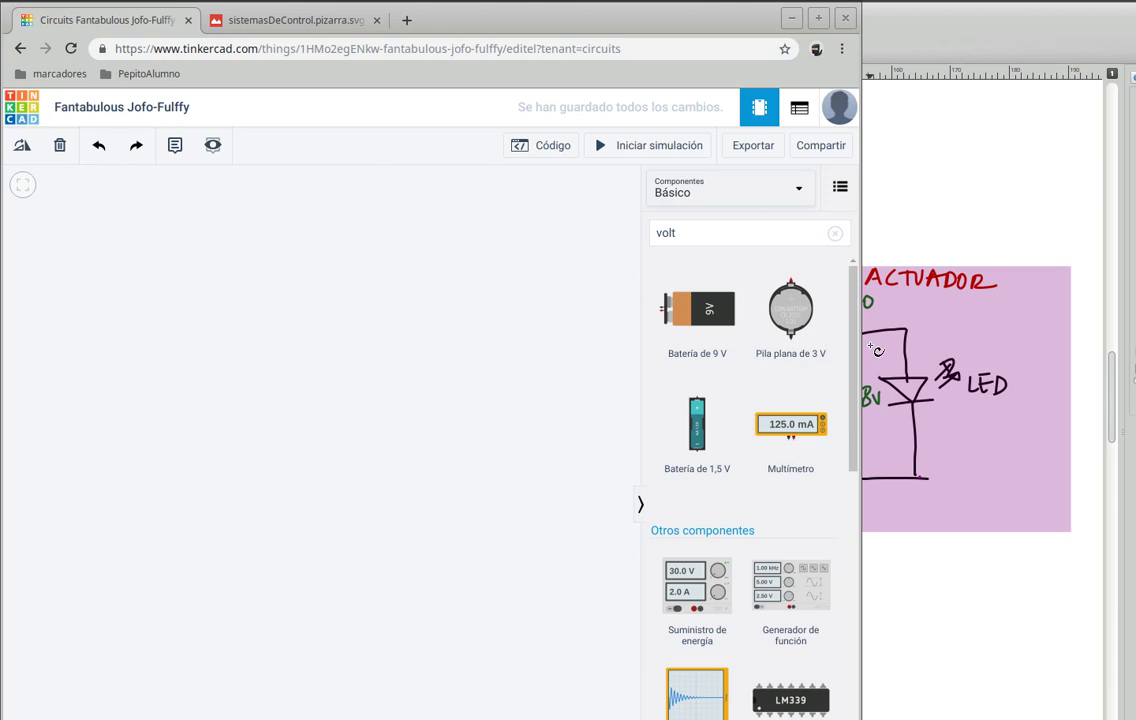
Step: Search the components for arduino and place an Arduino Uno R3 in the empty circuit
click(729, 234)
double_click(673, 231)
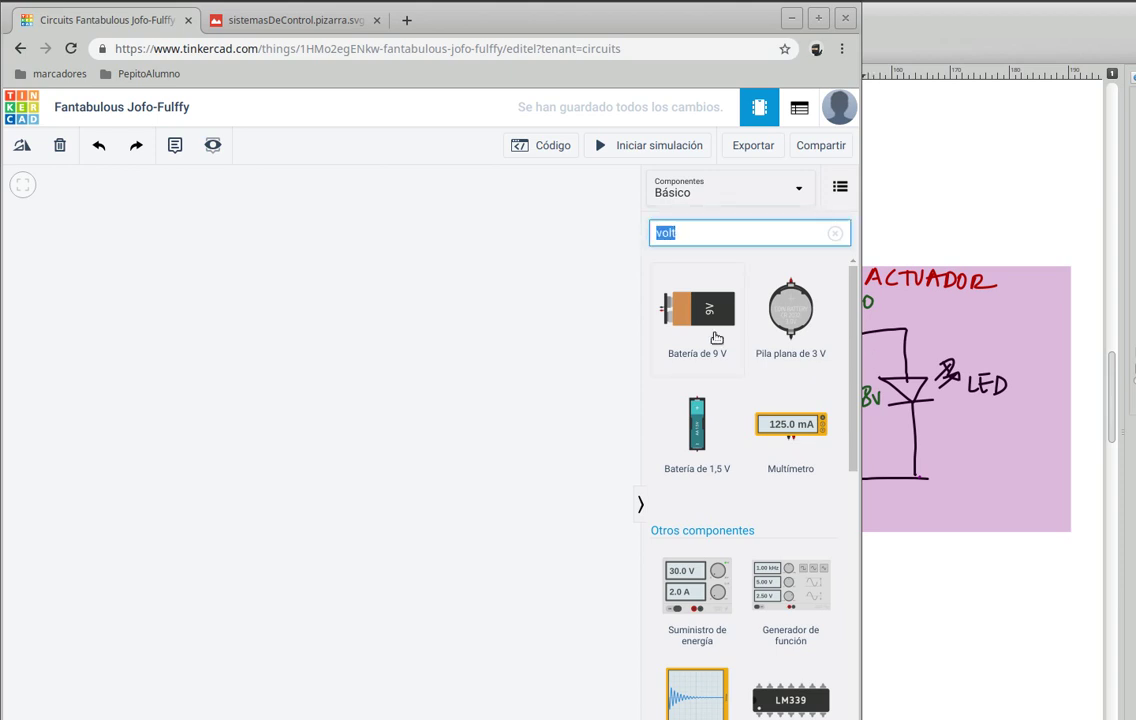
text(ard)
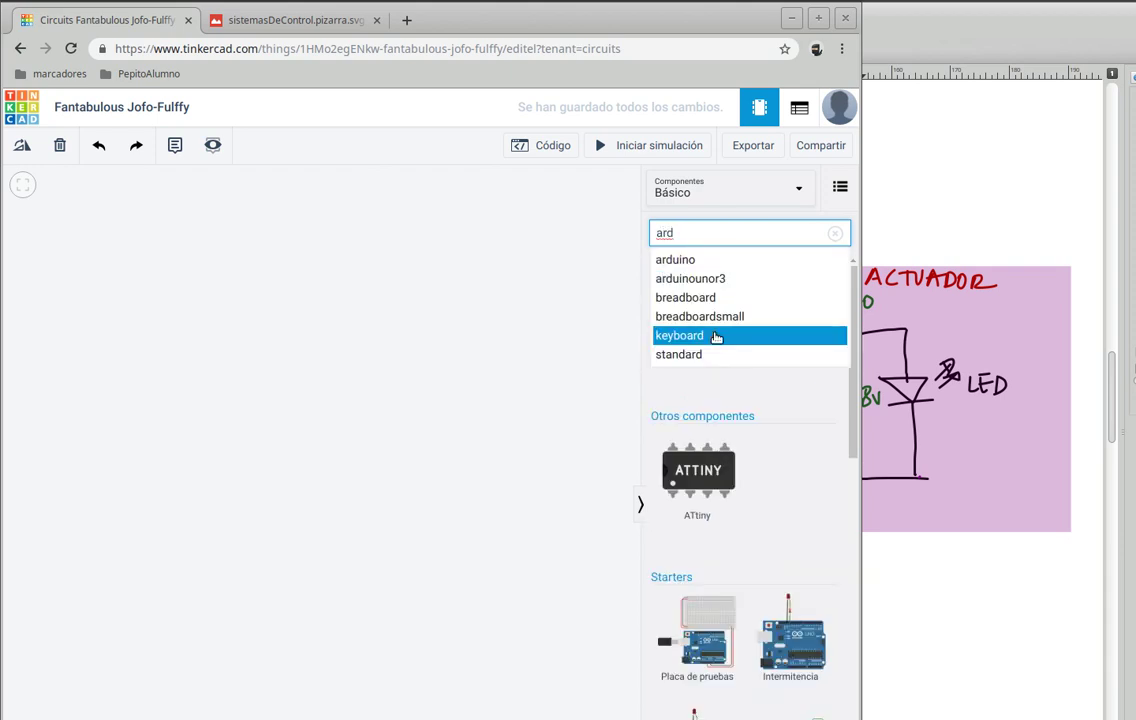
click(678, 262)
drag(704, 315, 407, 380)
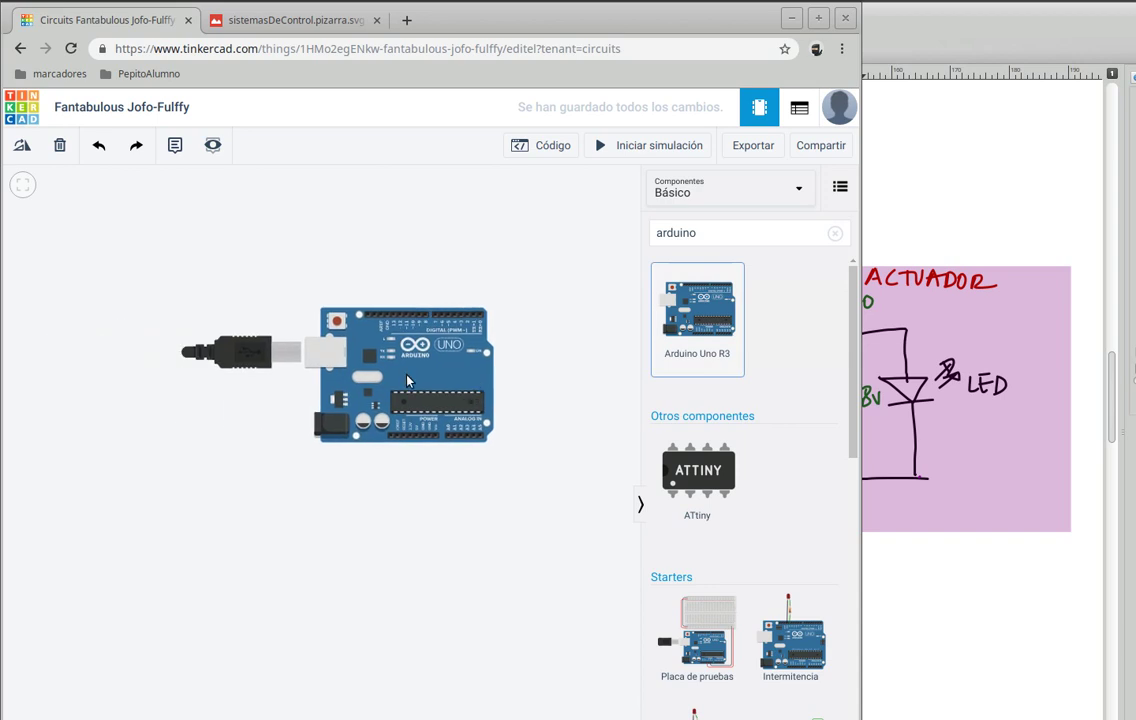
click(461, 531)
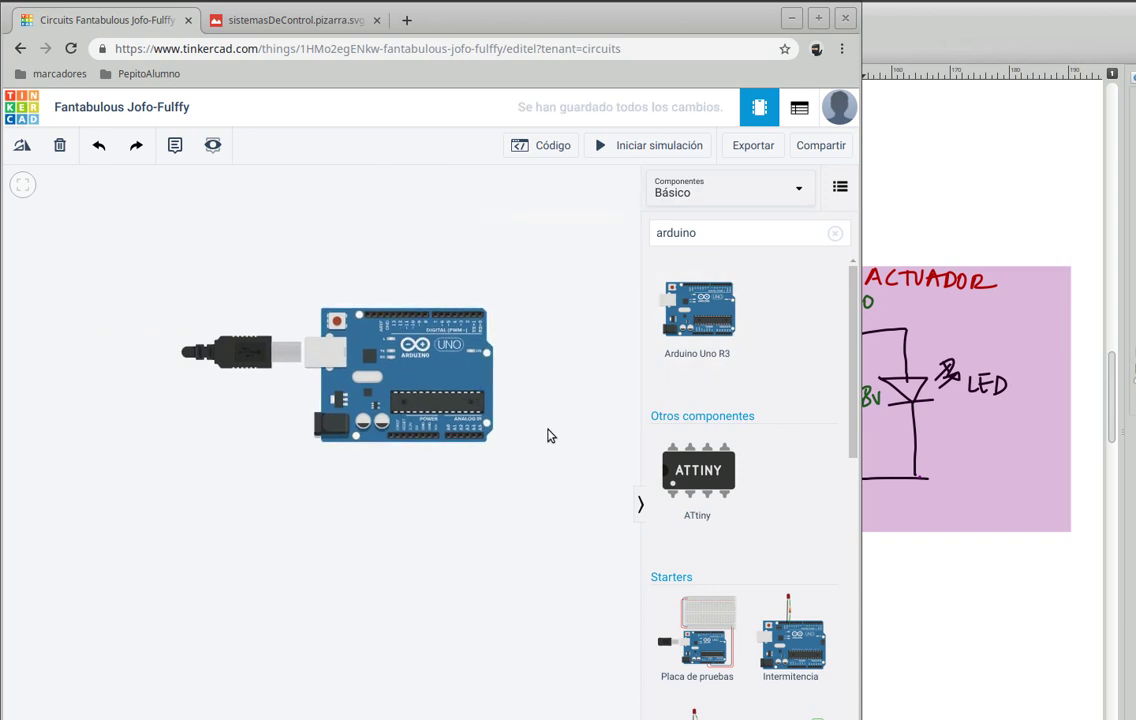
Step: Widen the browser window and set both wait blocks in the Arduino's blink code to 3 seconds
drag(855, 572, 1095, 587)
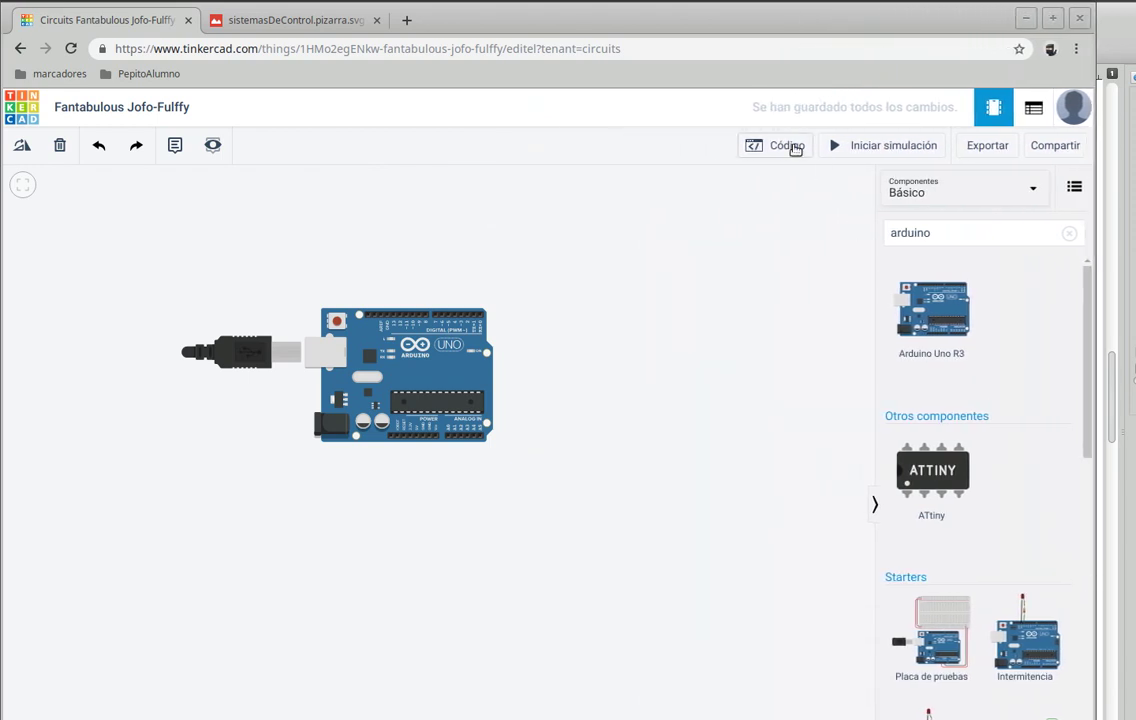
click(787, 146)
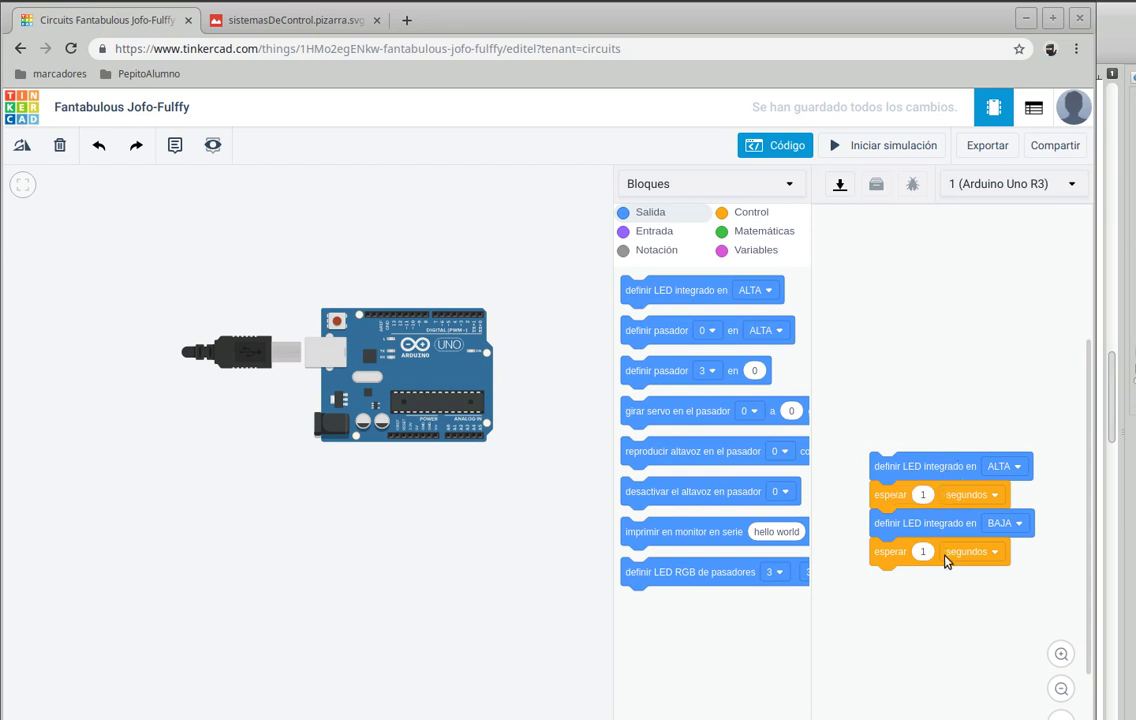
click(923, 493)
text(3)
click(923, 551)
click(780, 145)
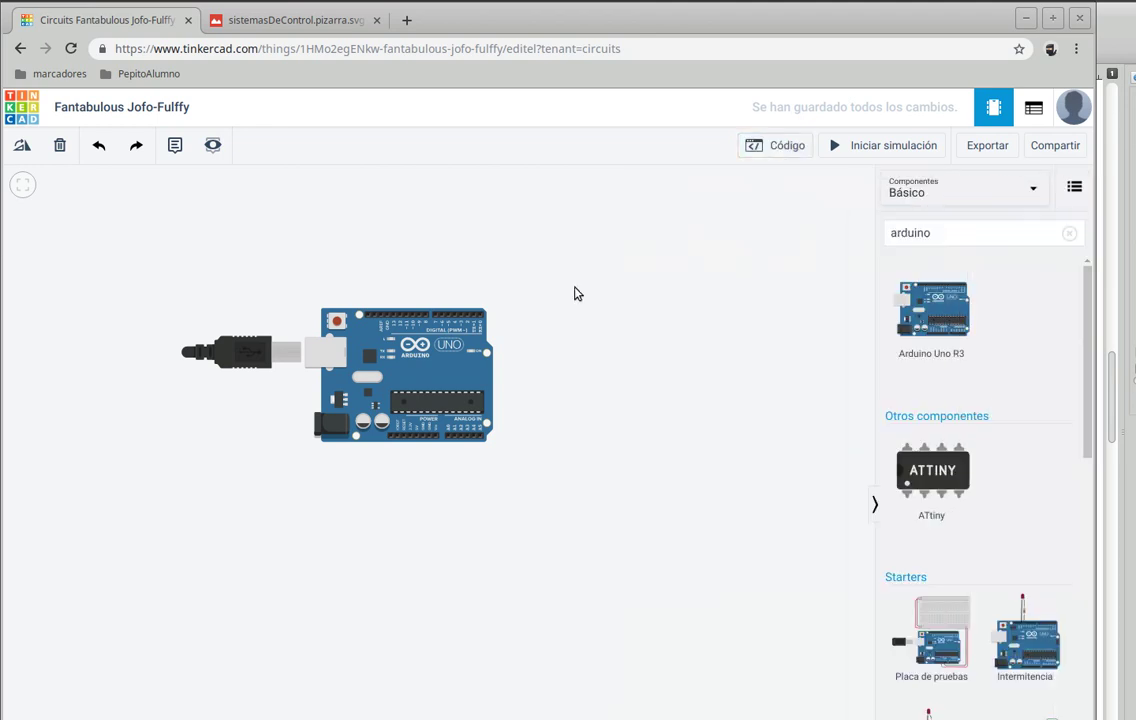
Step: Search the components for volt and place a multimeter above the Arduino, keeping its mode on Voltaje
scroll(369, 320, up, 10)
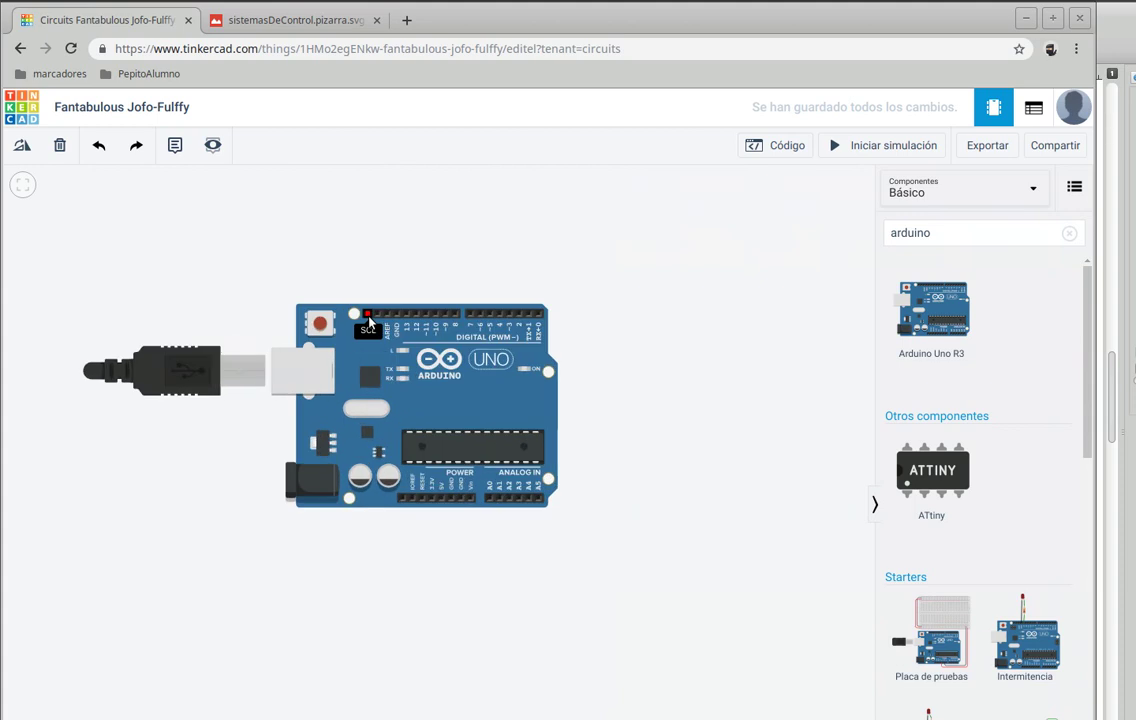
scroll(368, 319, down, 1)
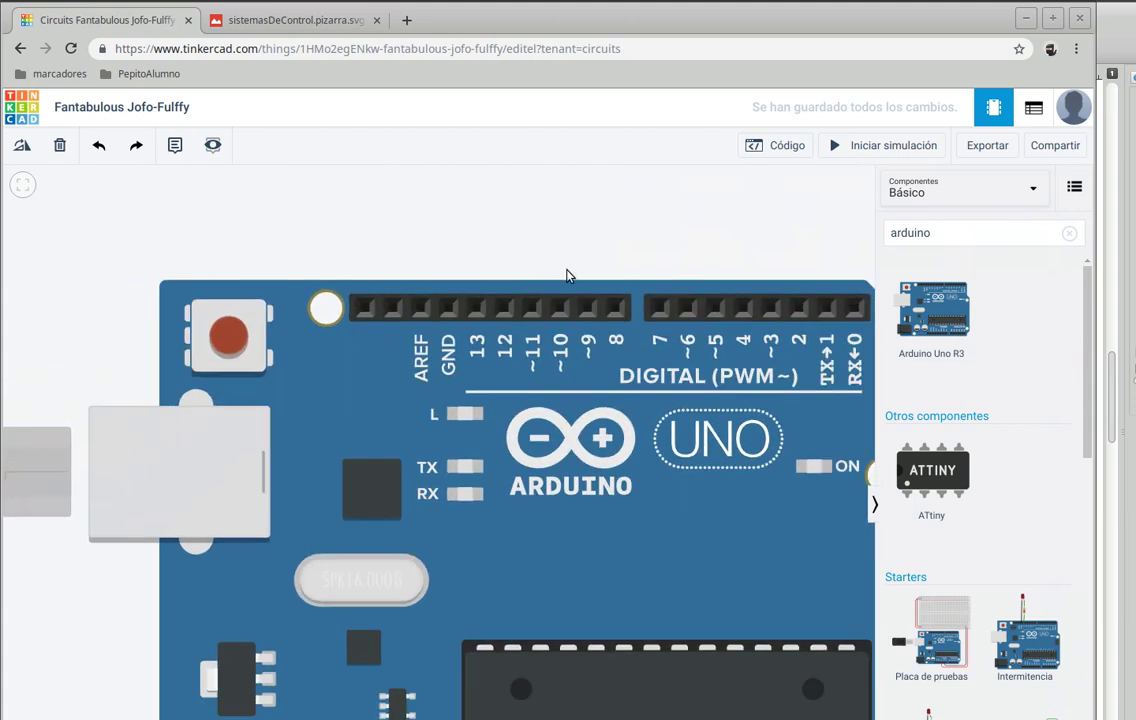
scroll(578, 269, up, 2)
scroll(581, 274, down, 4)
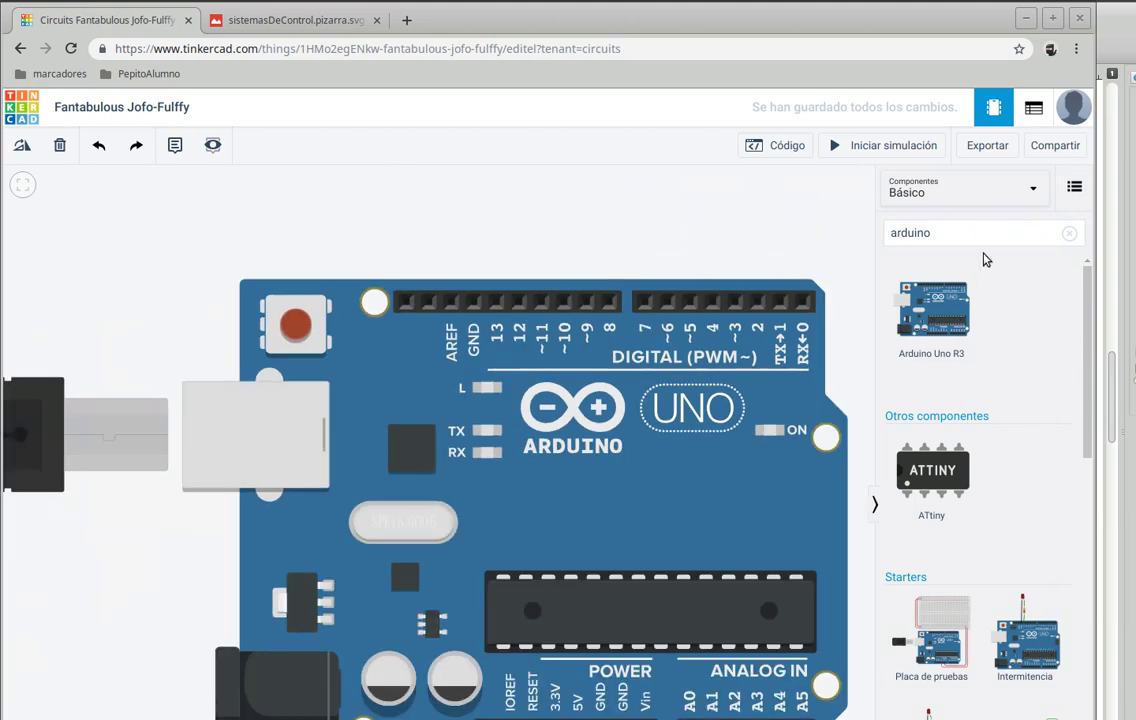
drag(981, 233, 868, 228)
text(volt)
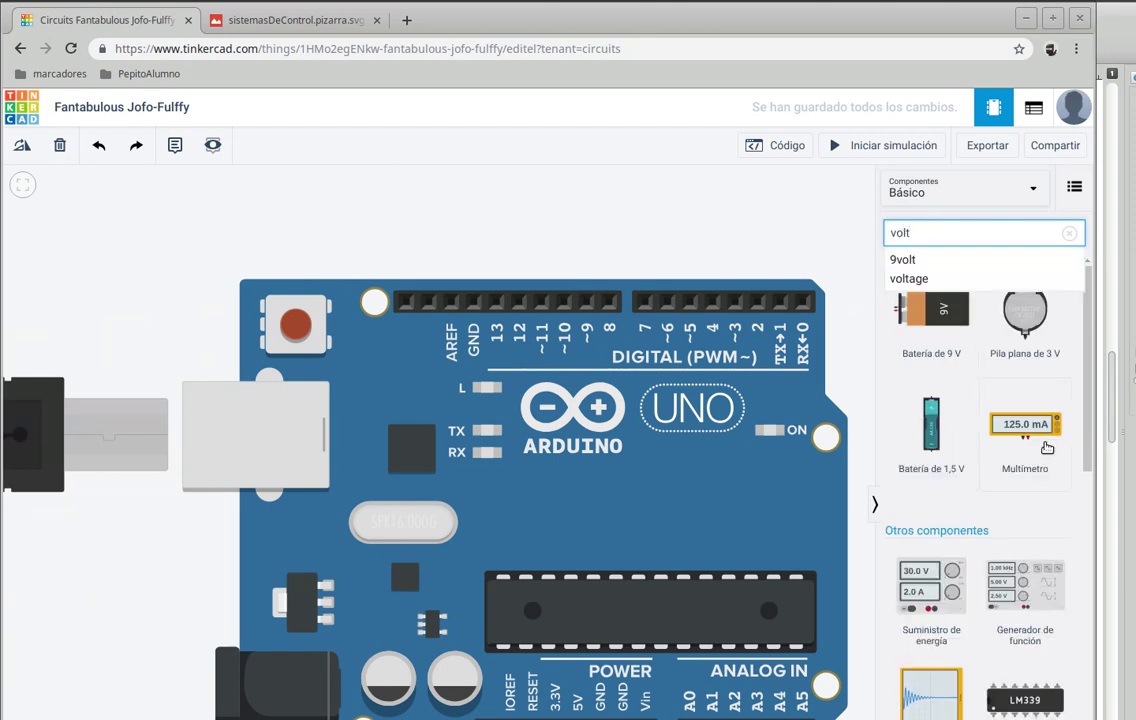
drag(1040, 444, 622, 228)
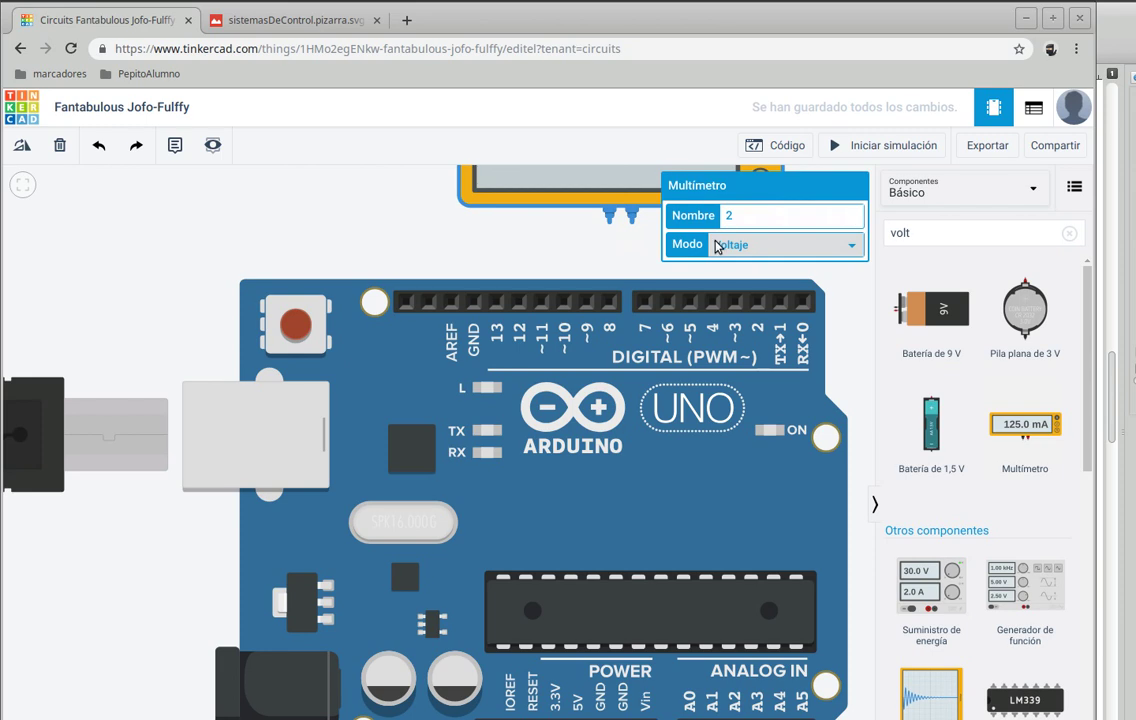
click(853, 247)
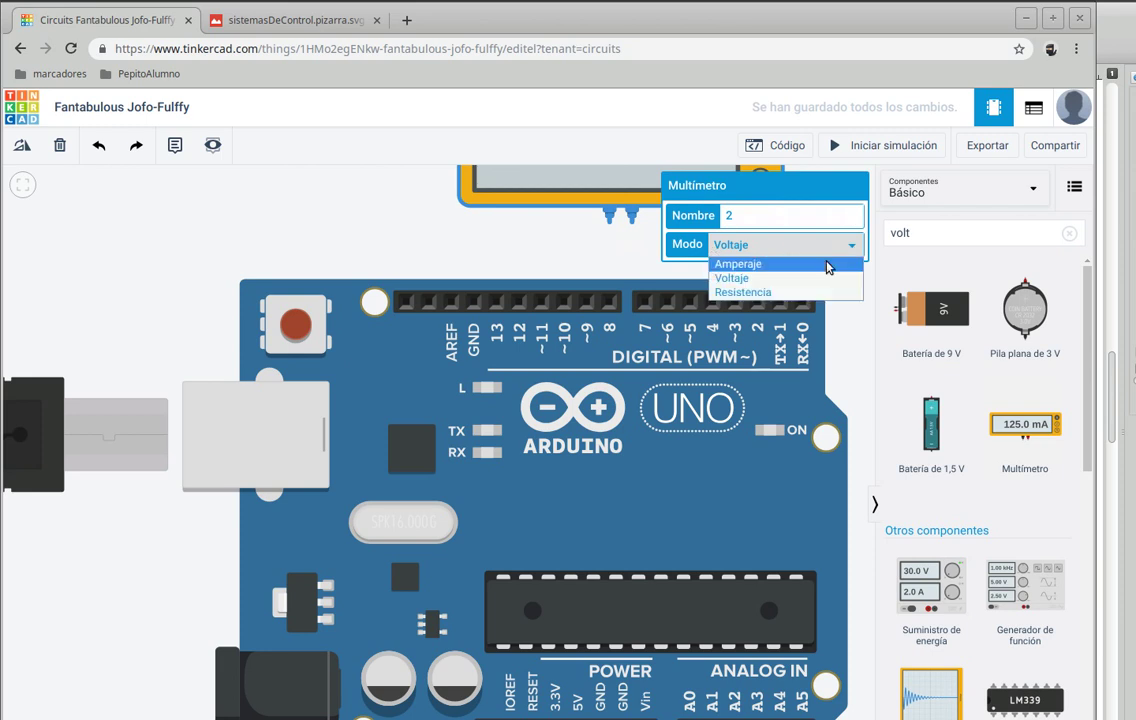
click(594, 269)
click(619, 252)
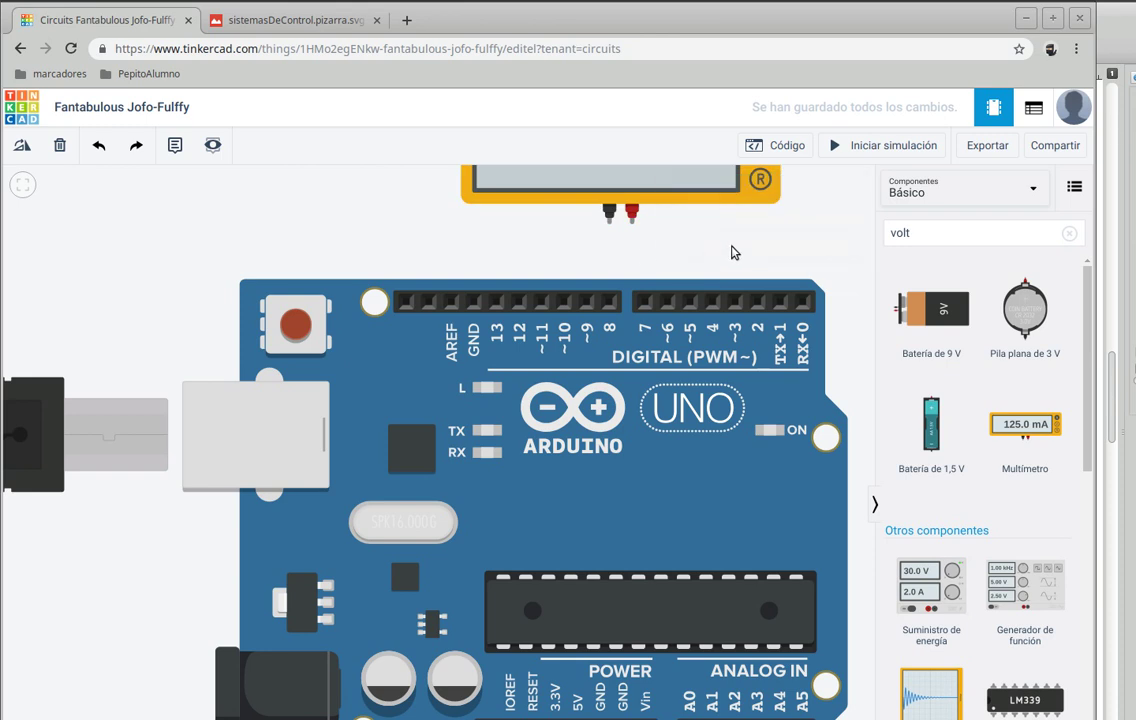
Step: Move the multimeter farther above the Arduino and wire its negative terminal to the GND pin beside pin 13
scroll(730, 252, up, 1)
scroll(740, 274, down, 4)
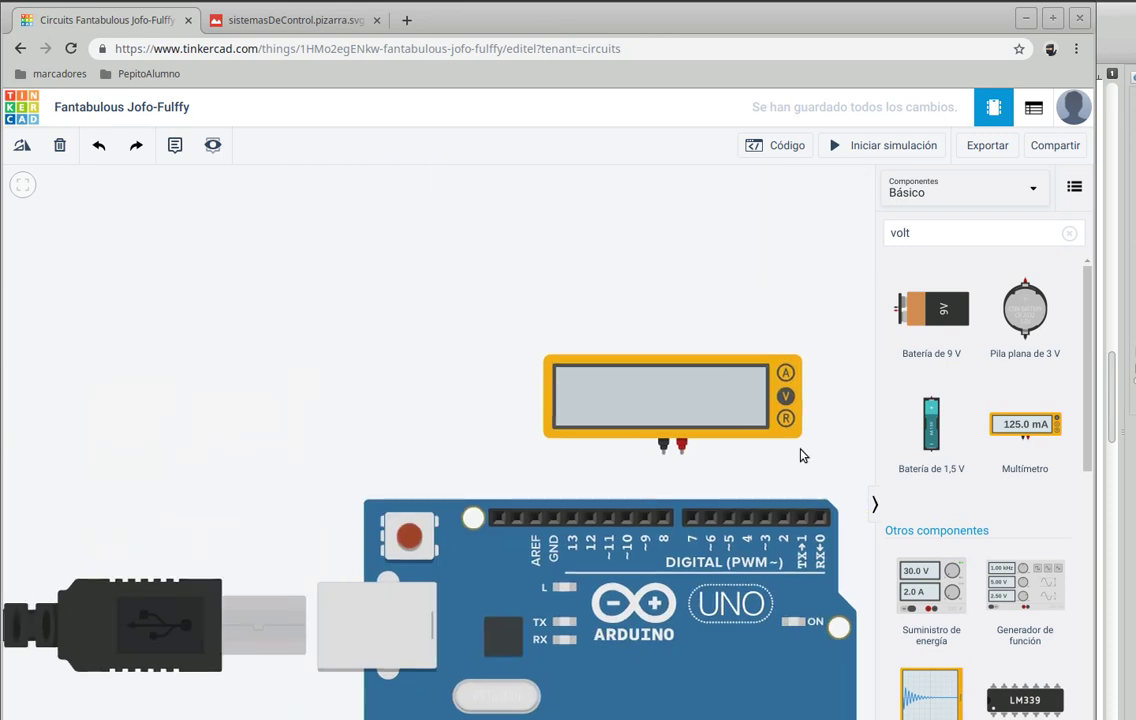
drag(700, 358, 576, 268)
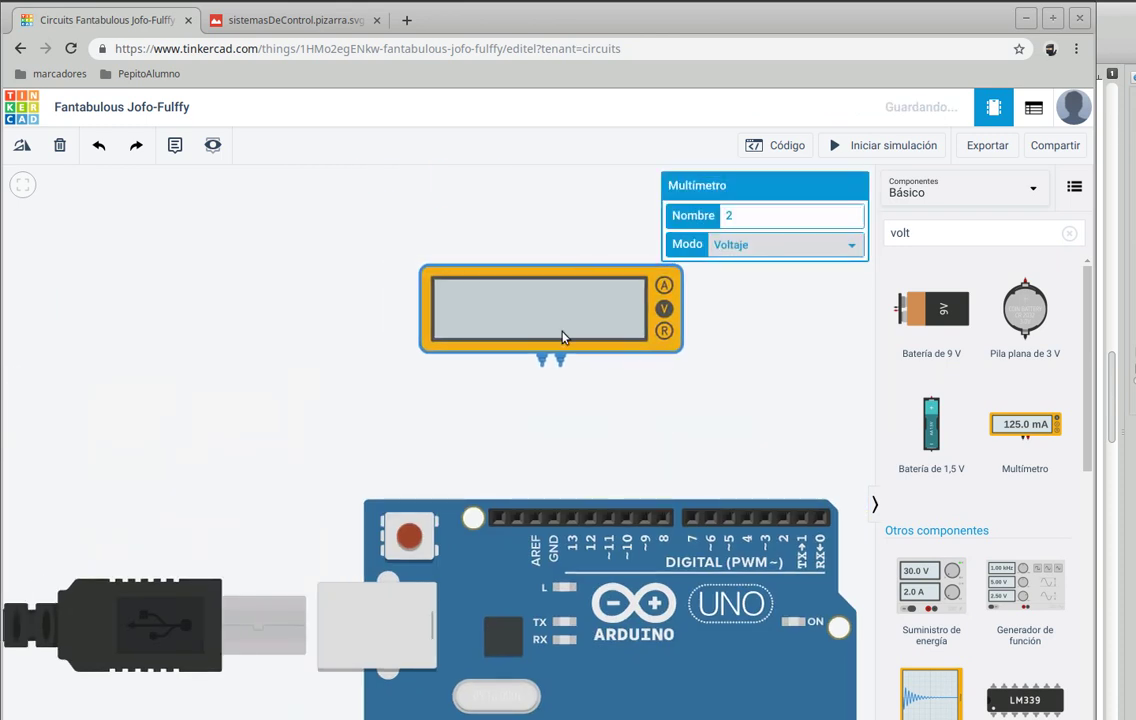
click(546, 368)
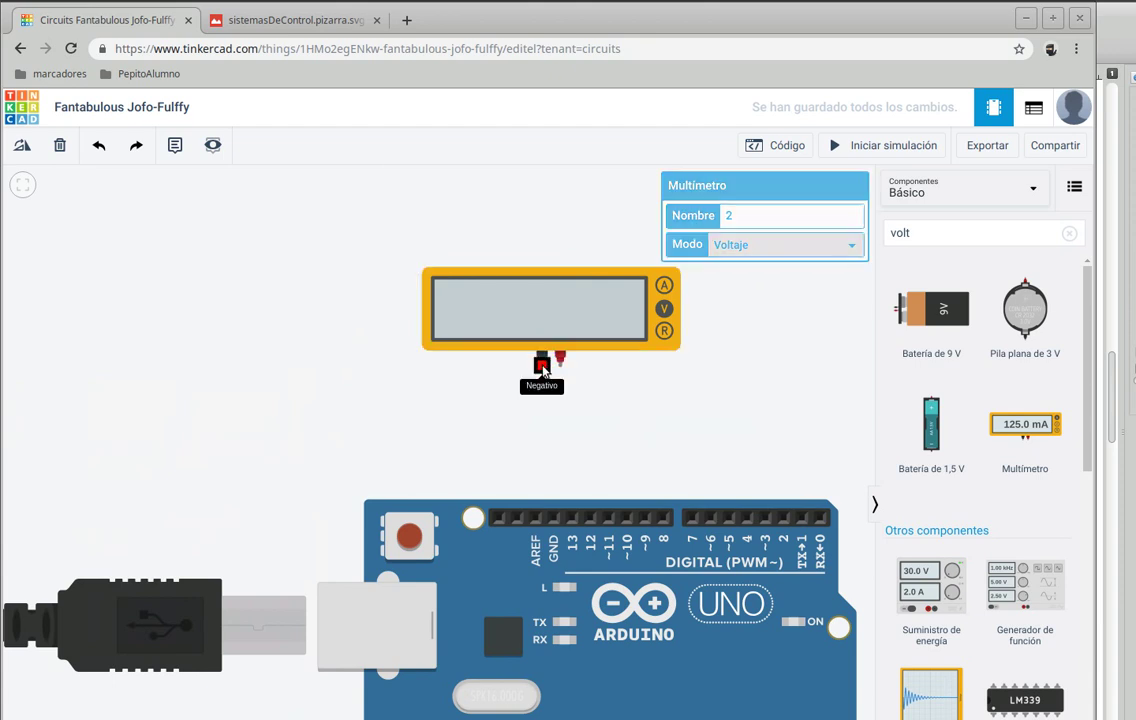
click(553, 522)
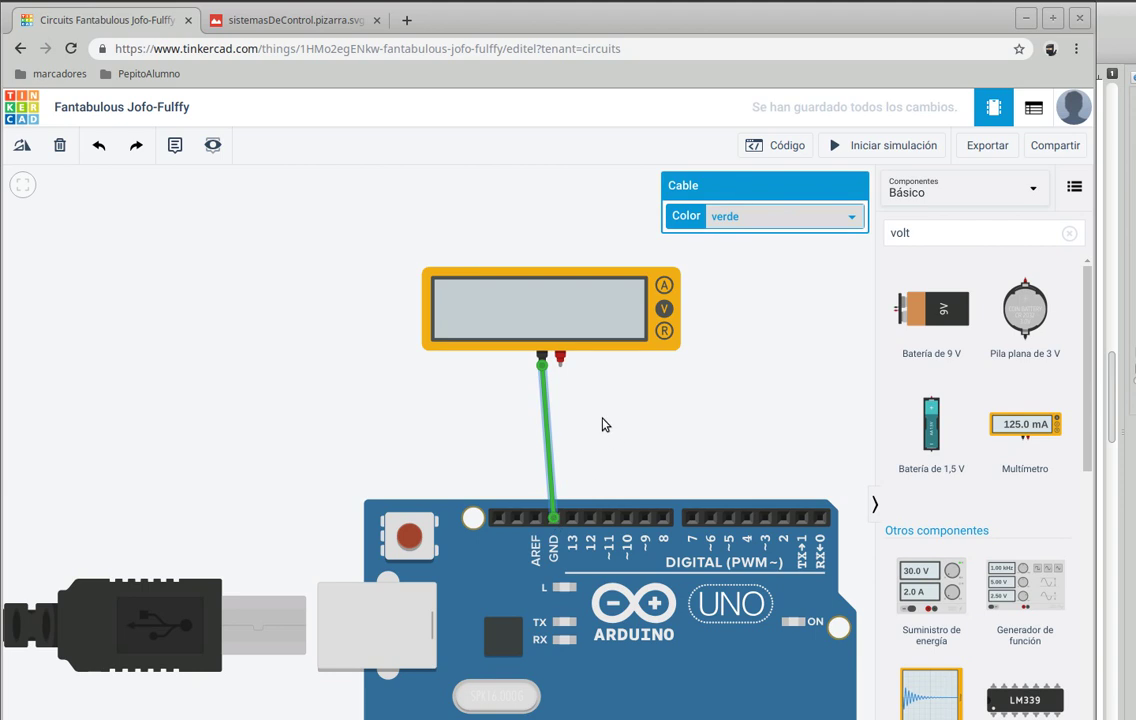
Step: Wire the multimeter's positive terminal to digital pin 13 of the Arduino
scroll(590, 415, up, 2)
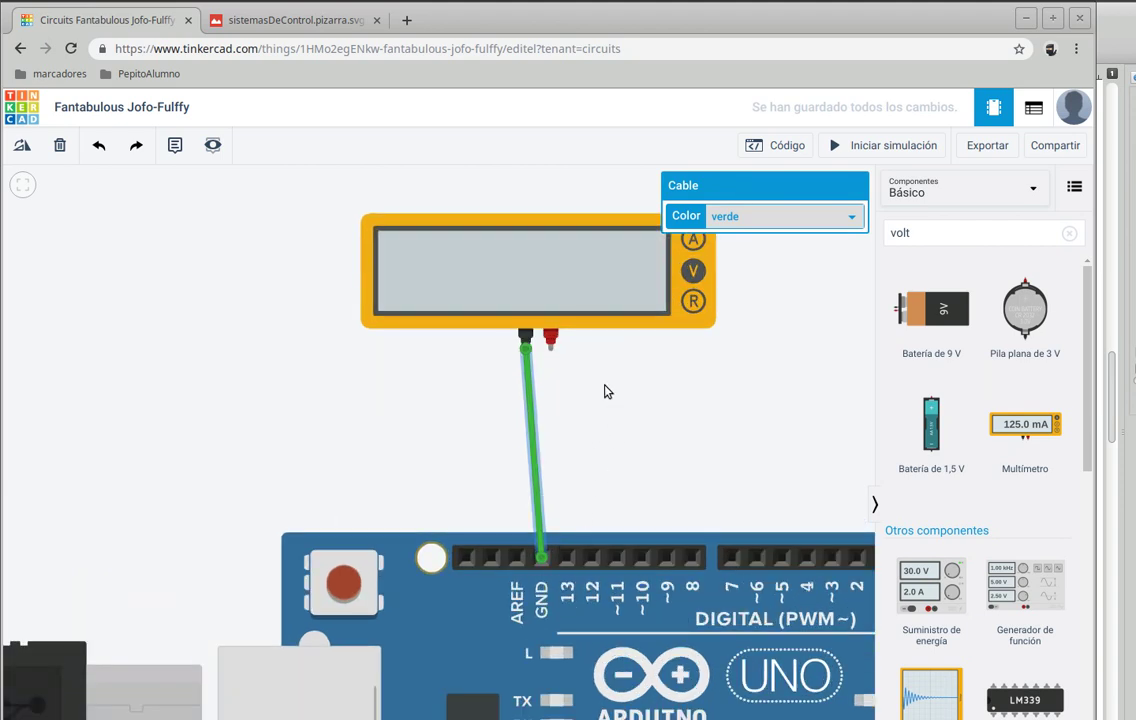
click(550, 342)
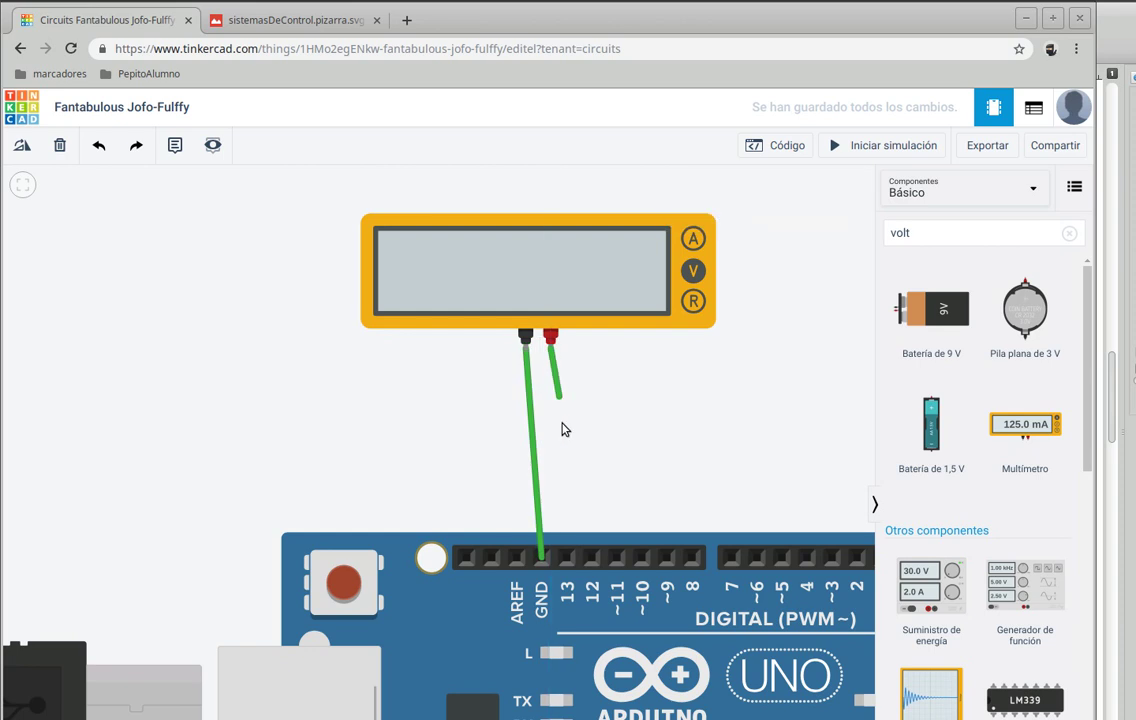
click(566, 562)
scroll(647, 507, down, 2)
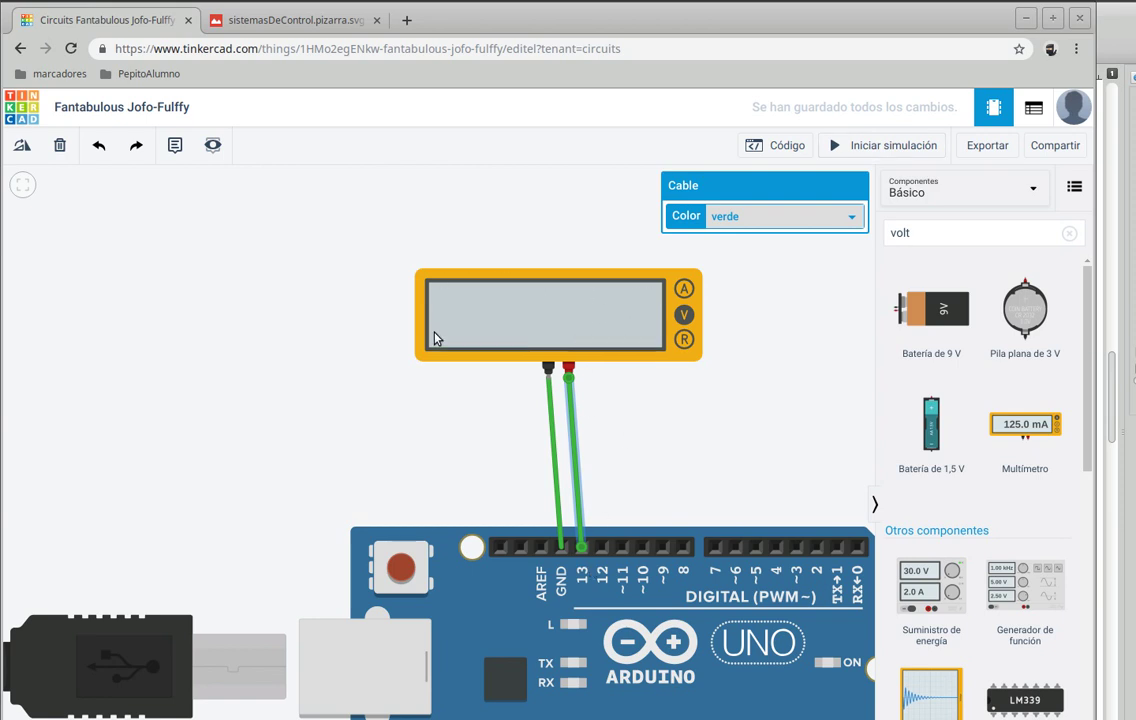
Step: Run the simulation to compare the multimeter's voltage with the LED code blocks, then stop it and hide the code
click(845, 148)
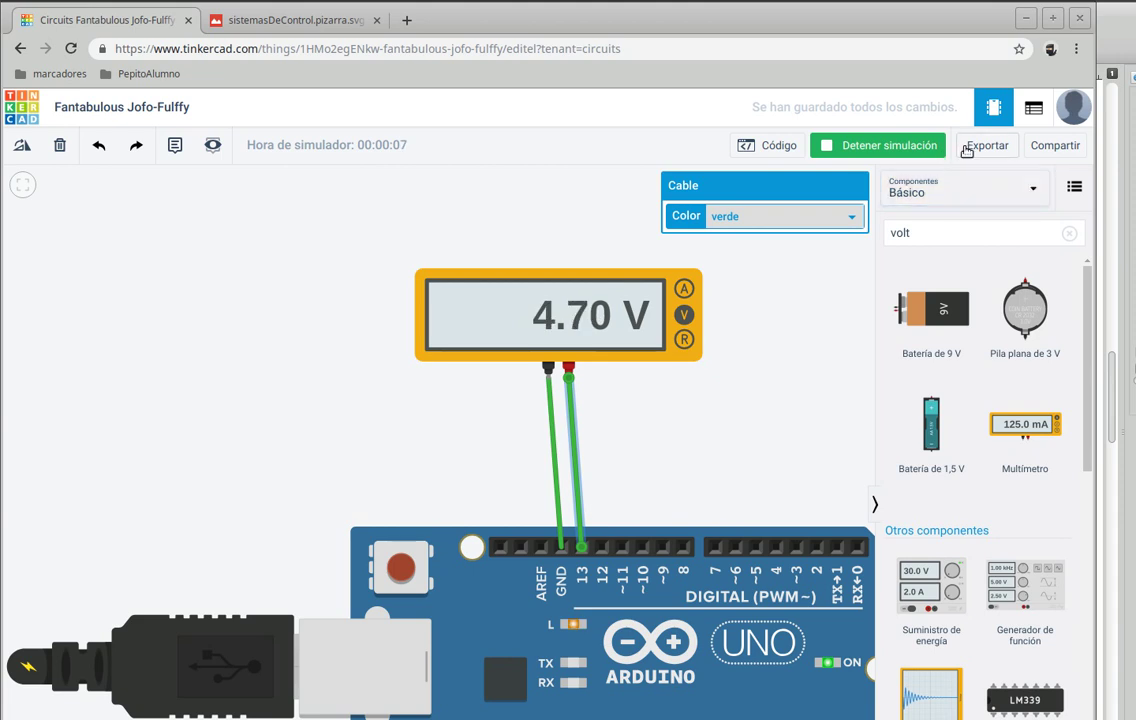
click(776, 145)
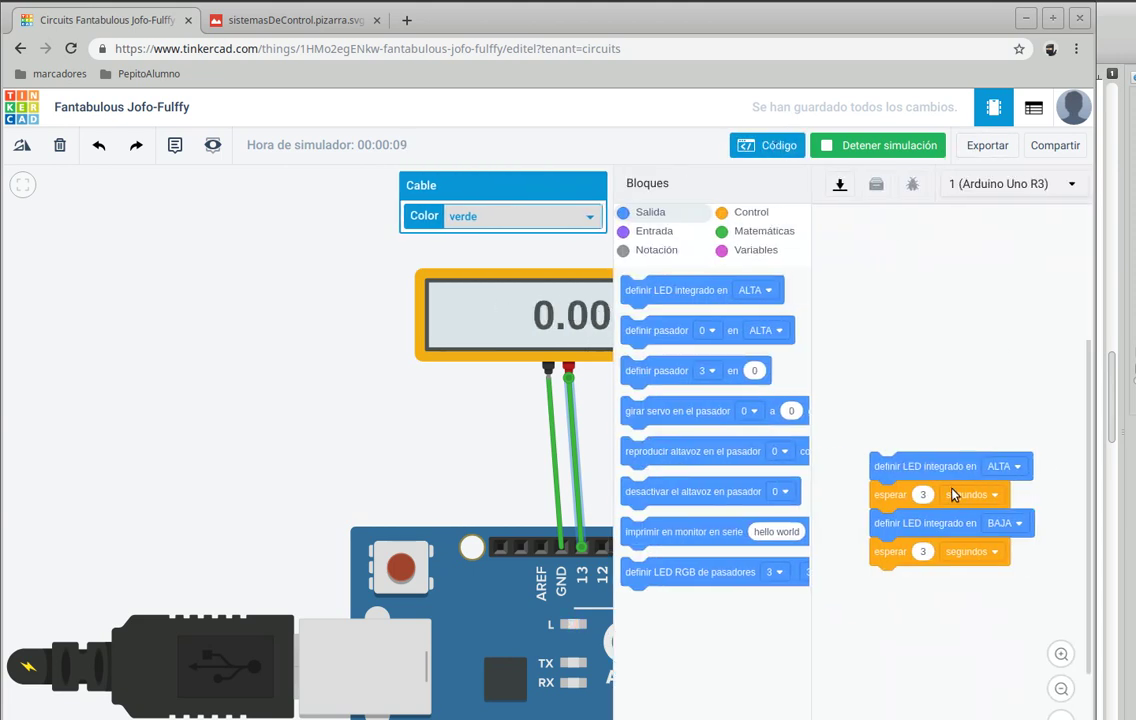
drag(472, 439, 270, 430)
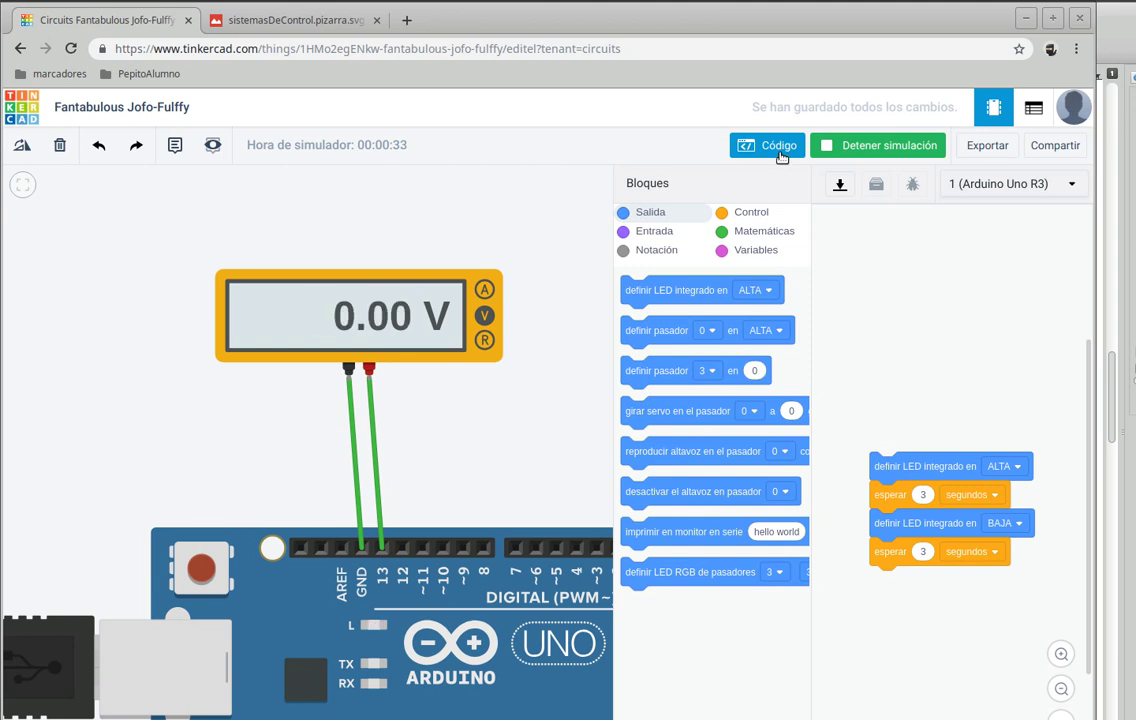
click(834, 150)
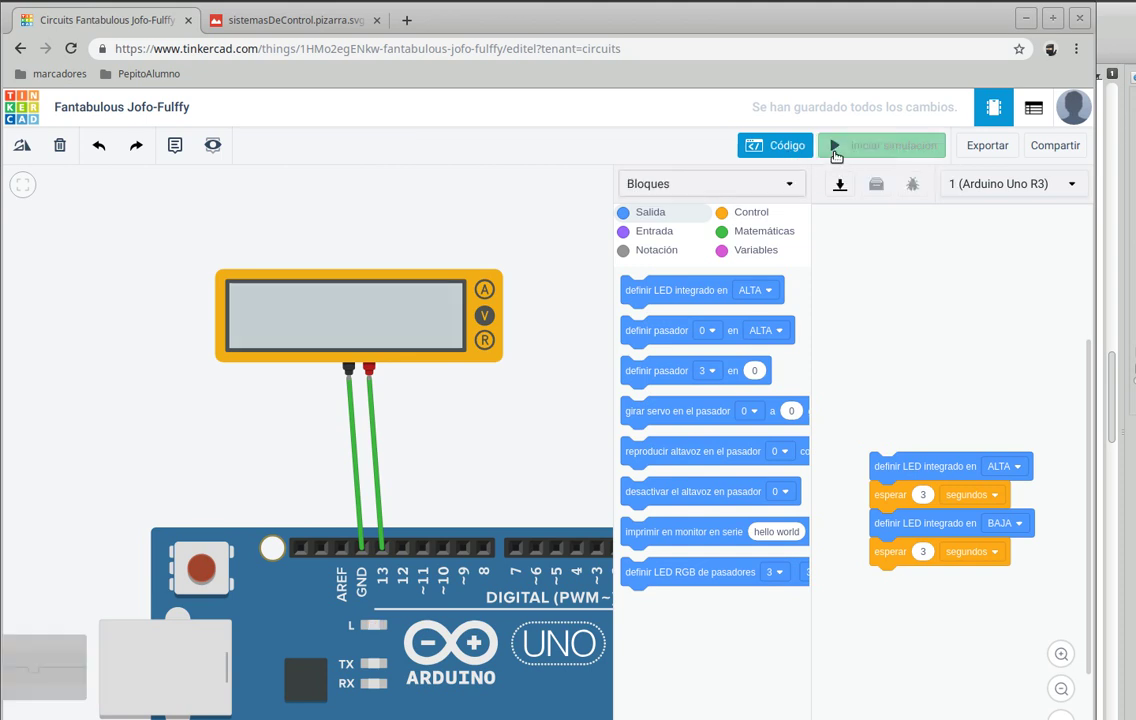
click(798, 148)
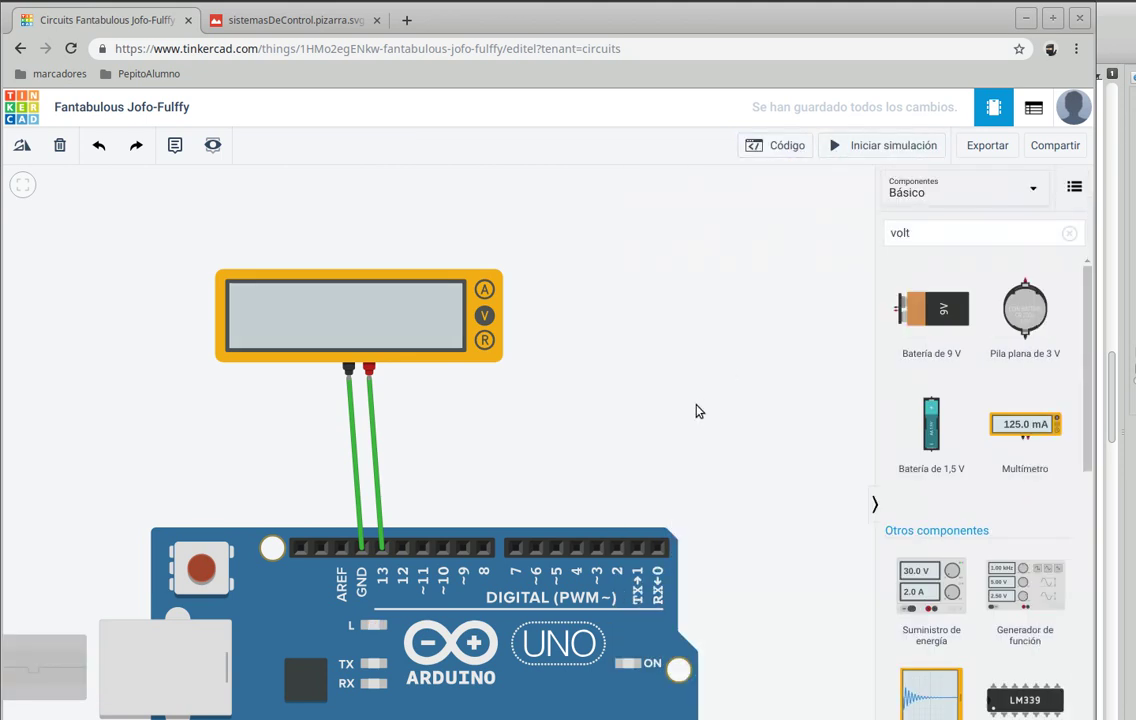
drag(702, 398, 704, 280)
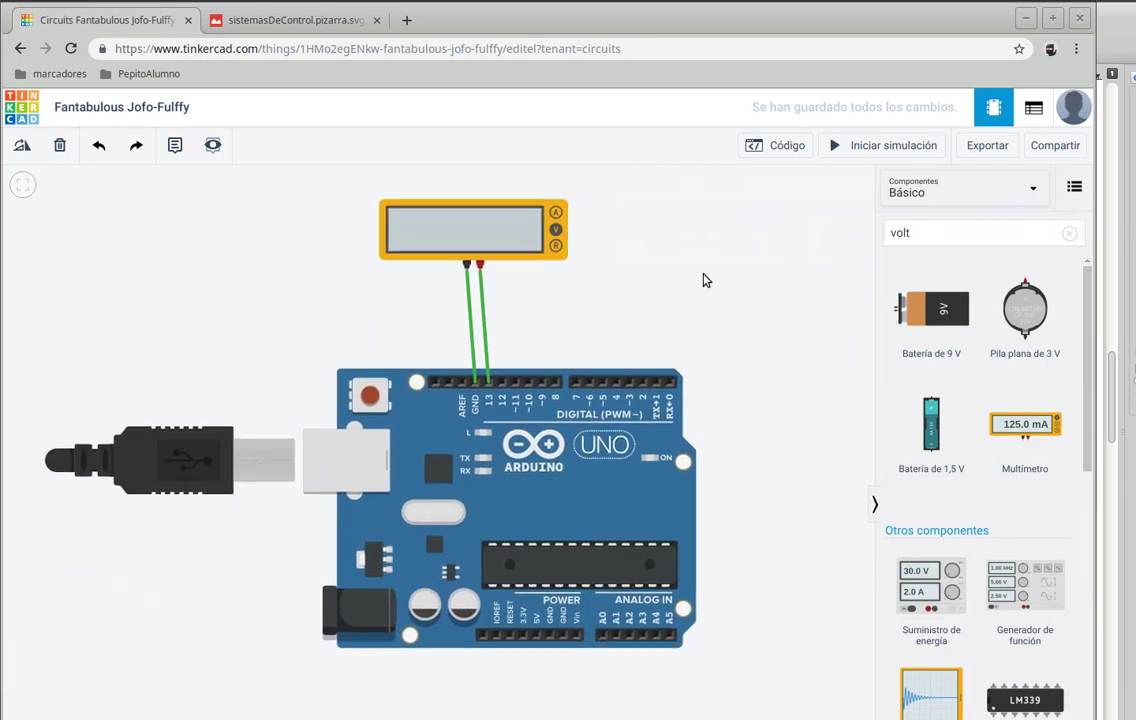
key(alt+Tab)
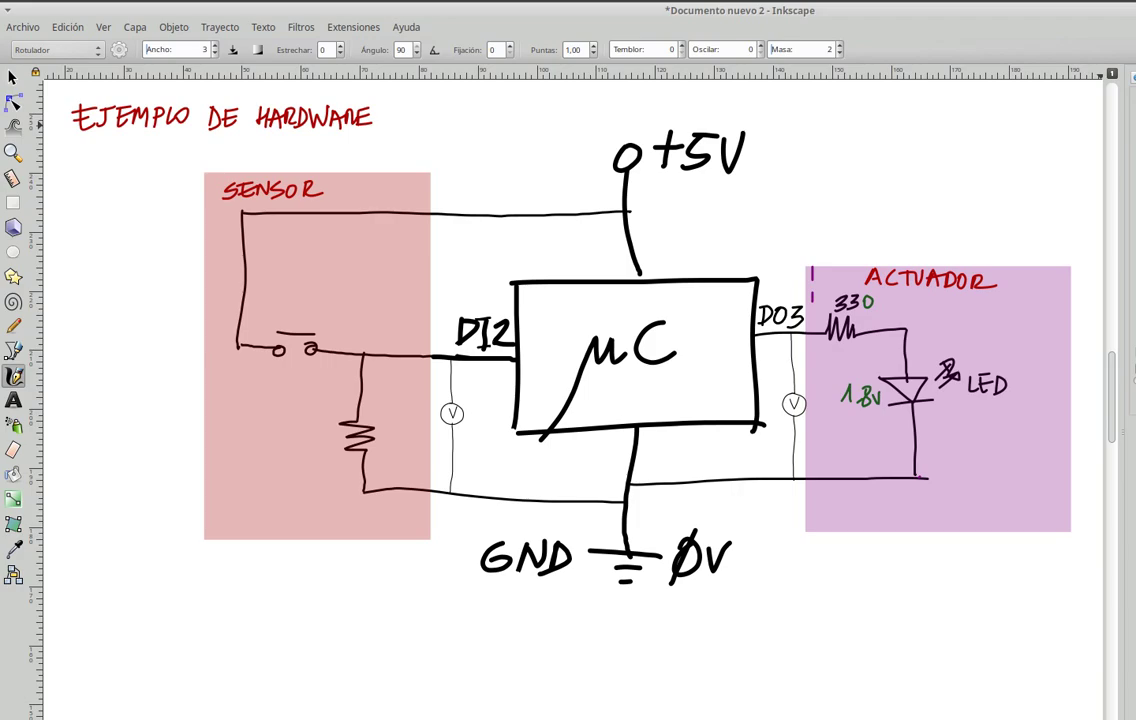
key(alt+Tab)
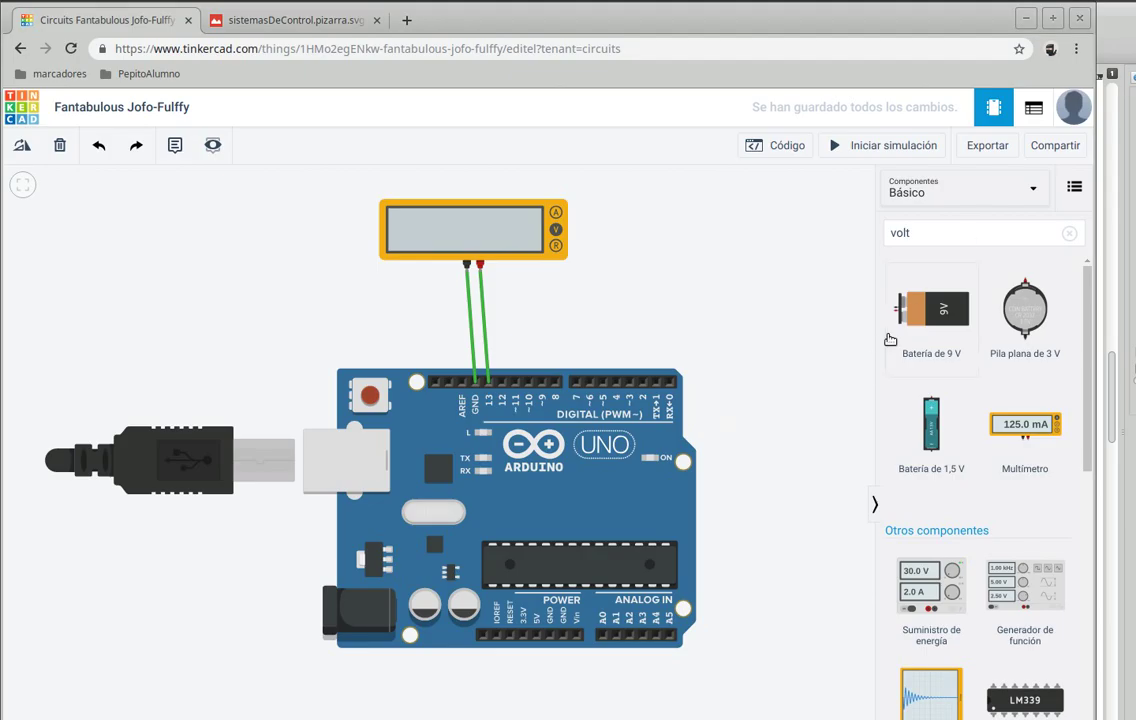
Step: Search the components for resist and place a resistor beside the multimeter
click(971, 231)
text(resi)
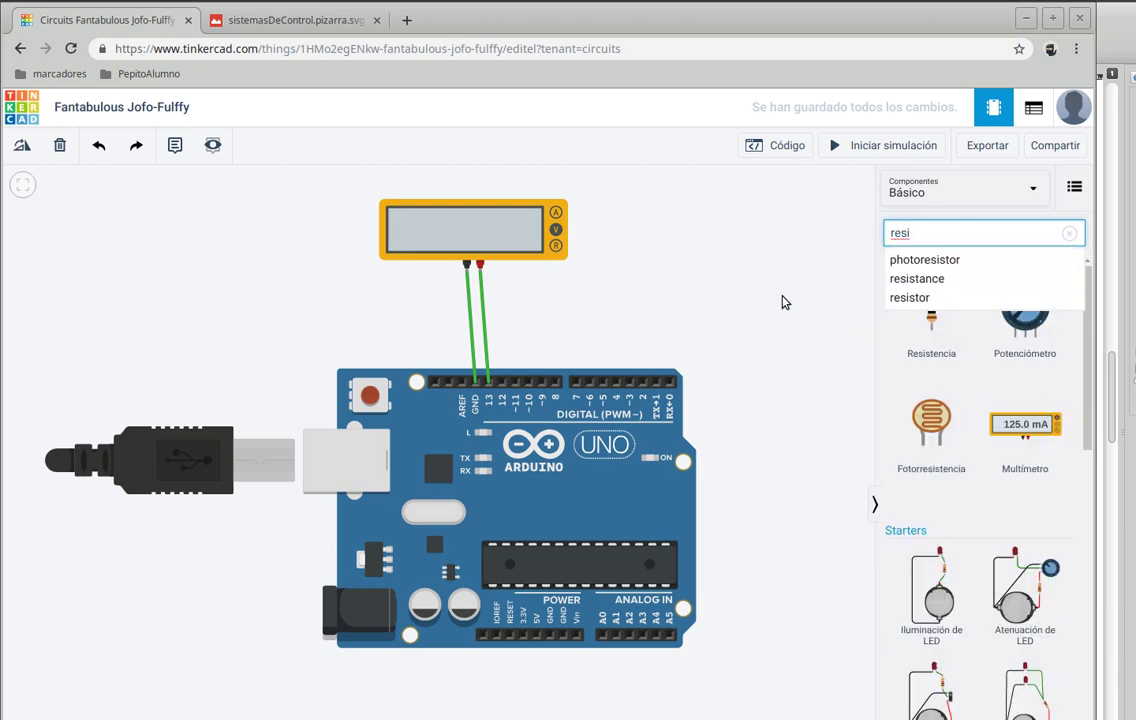
text(t)
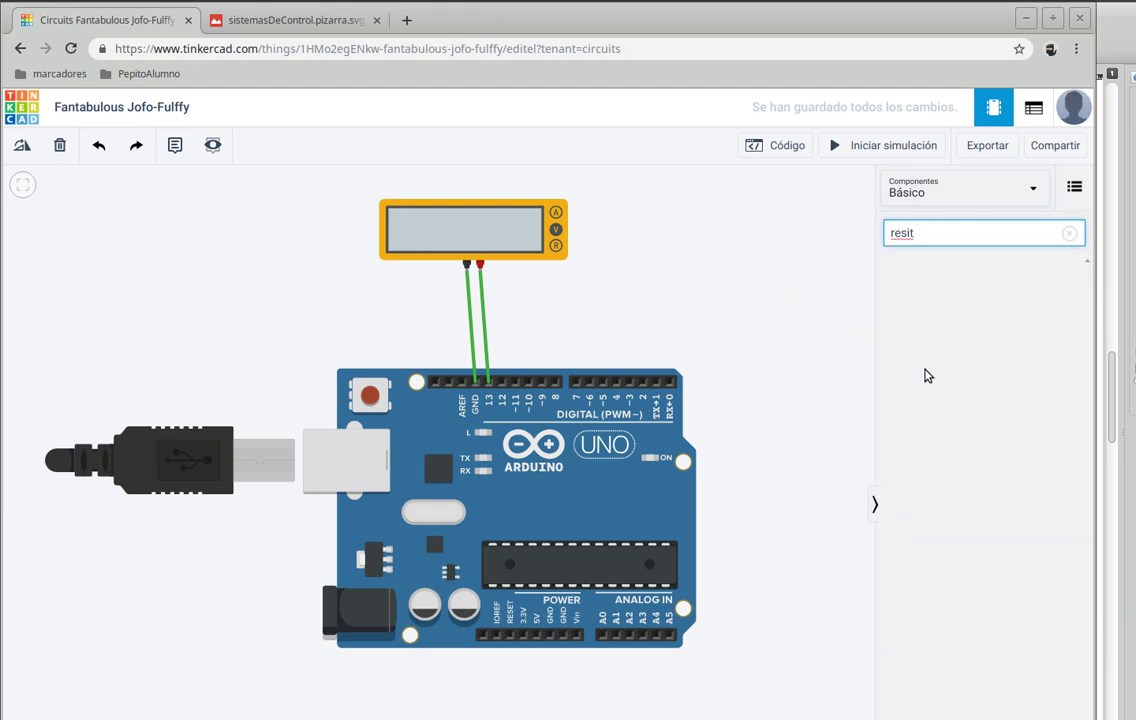
key(BackSpace)
text(s)
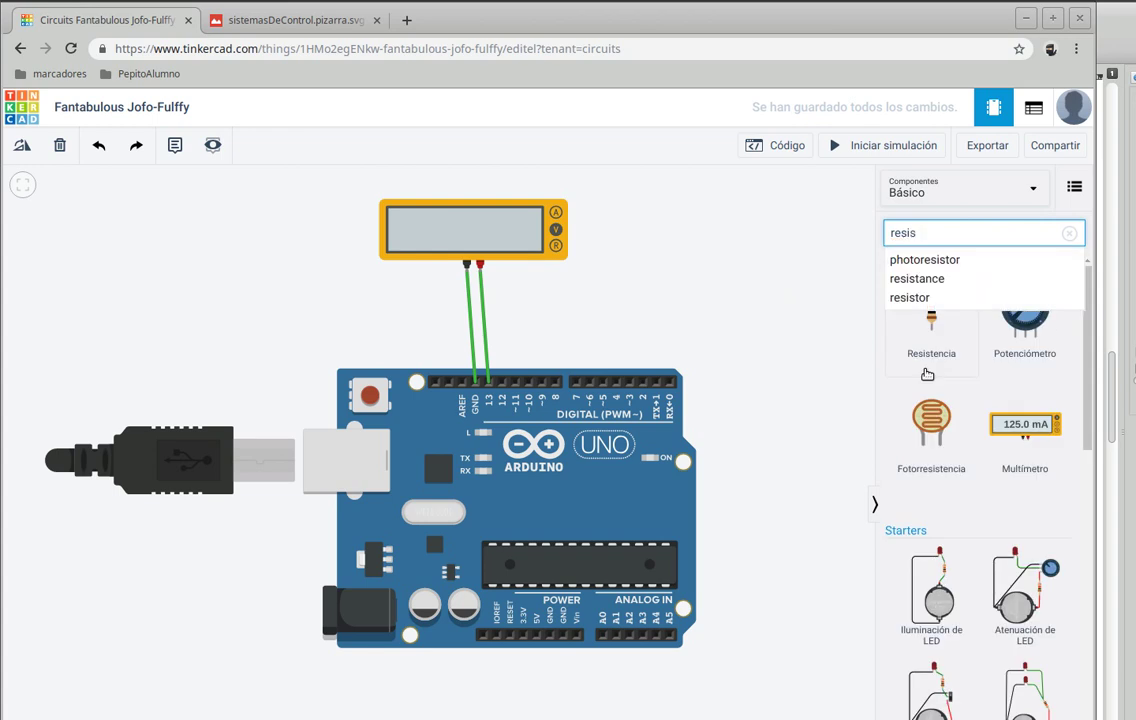
text(t)
drag(940, 350, 660, 240)
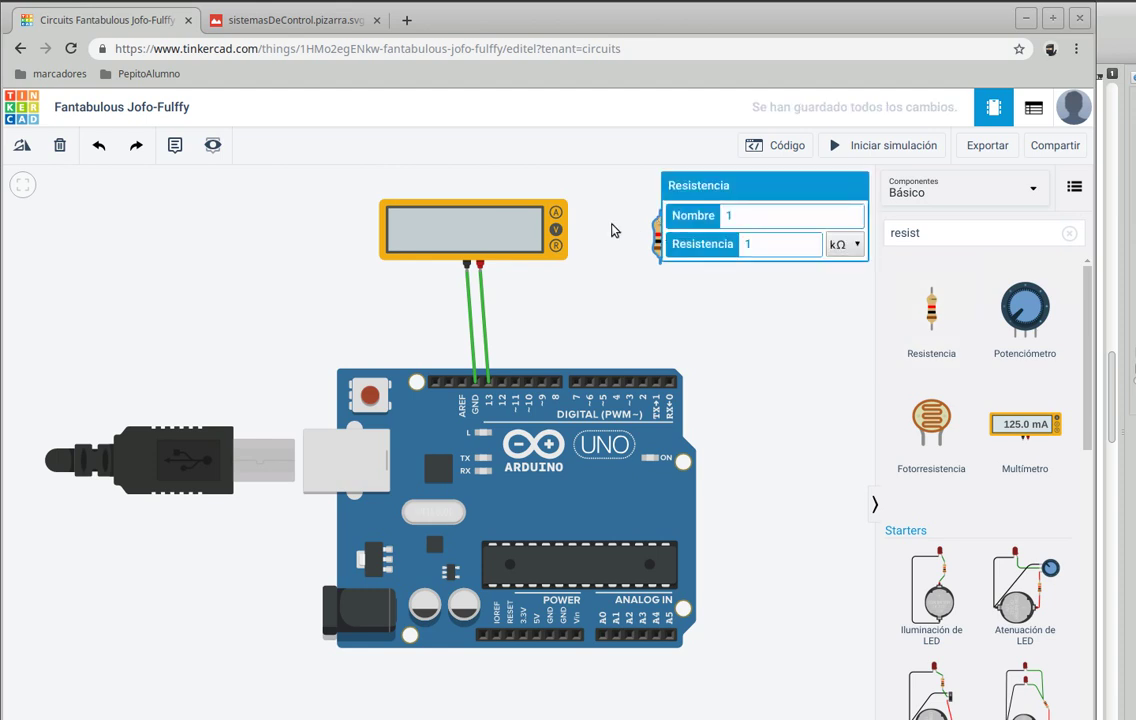
click(613, 231)
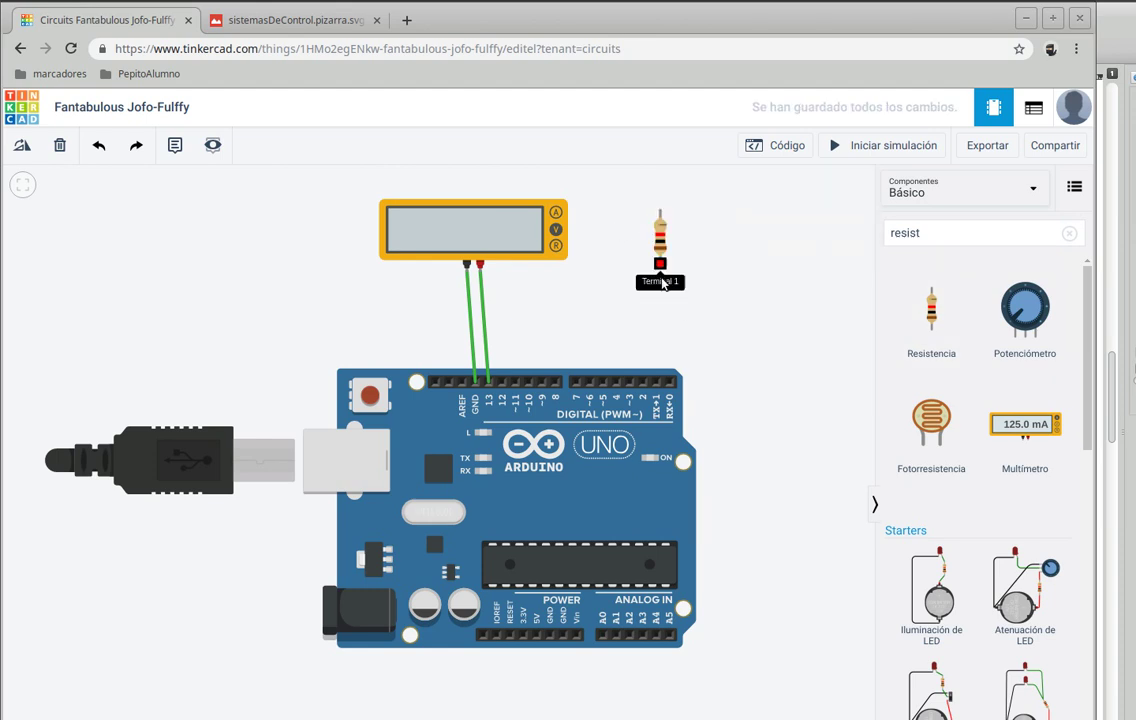
Step: Set the resistor's value to 330 Ω
scroll(690, 330, up, 1)
scroll(697, 333, down, 1)
drag(773, 314, 729, 309)
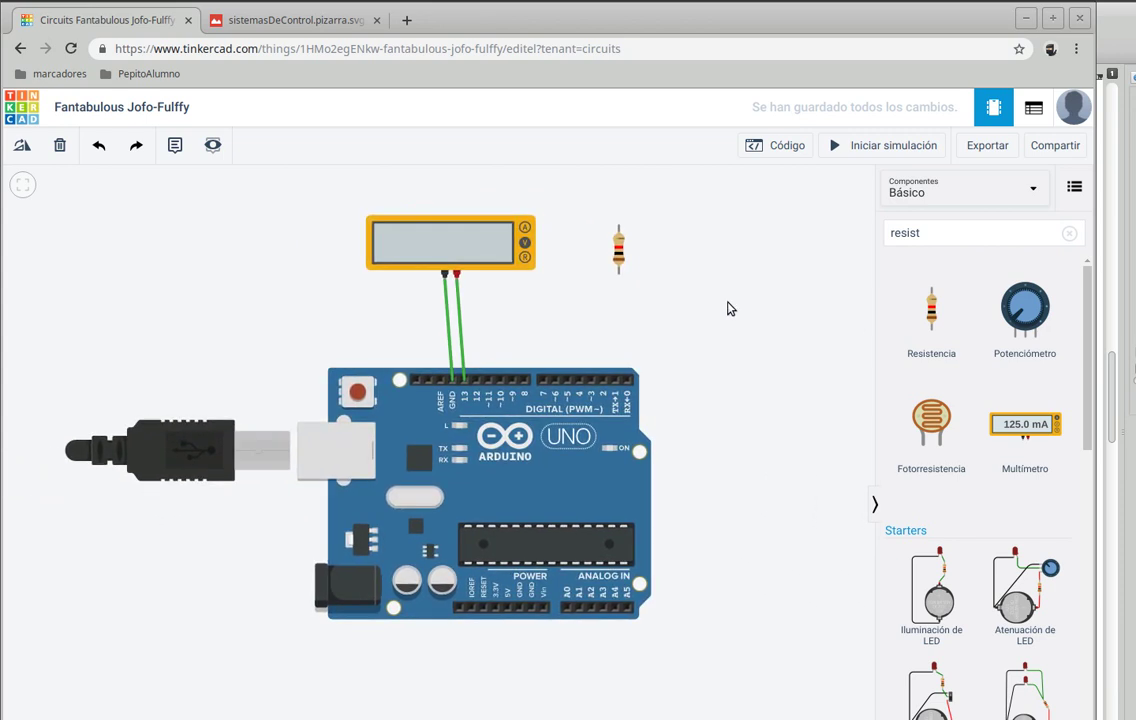
click(618, 250)
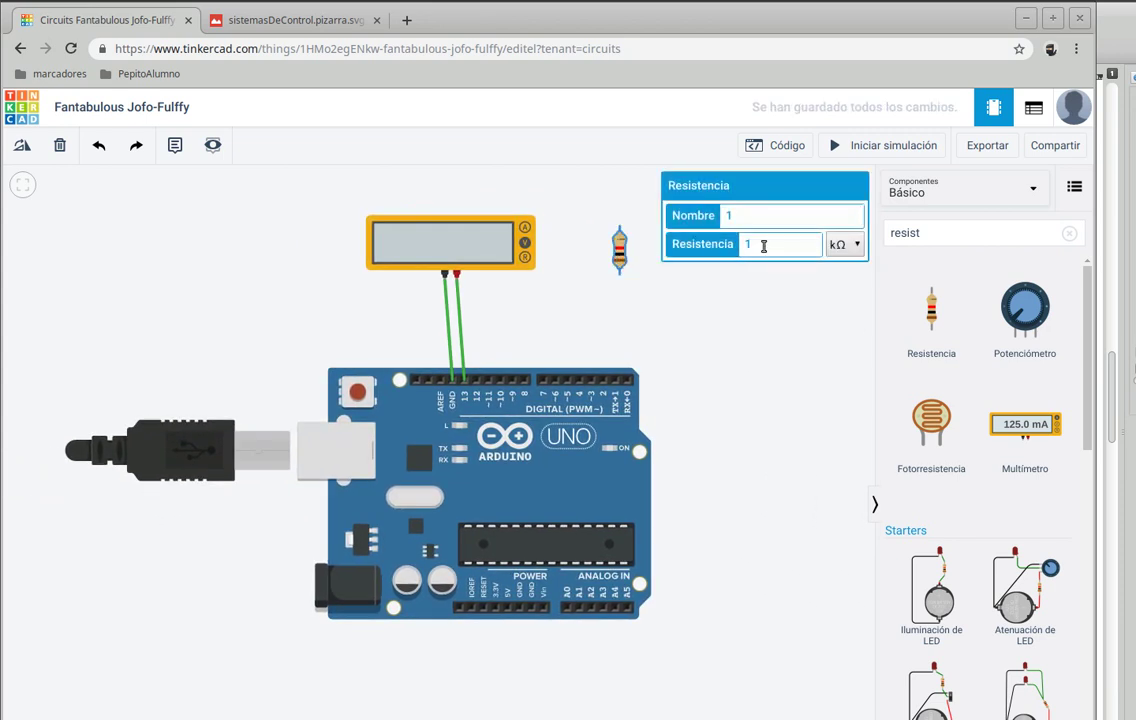
click(862, 250)
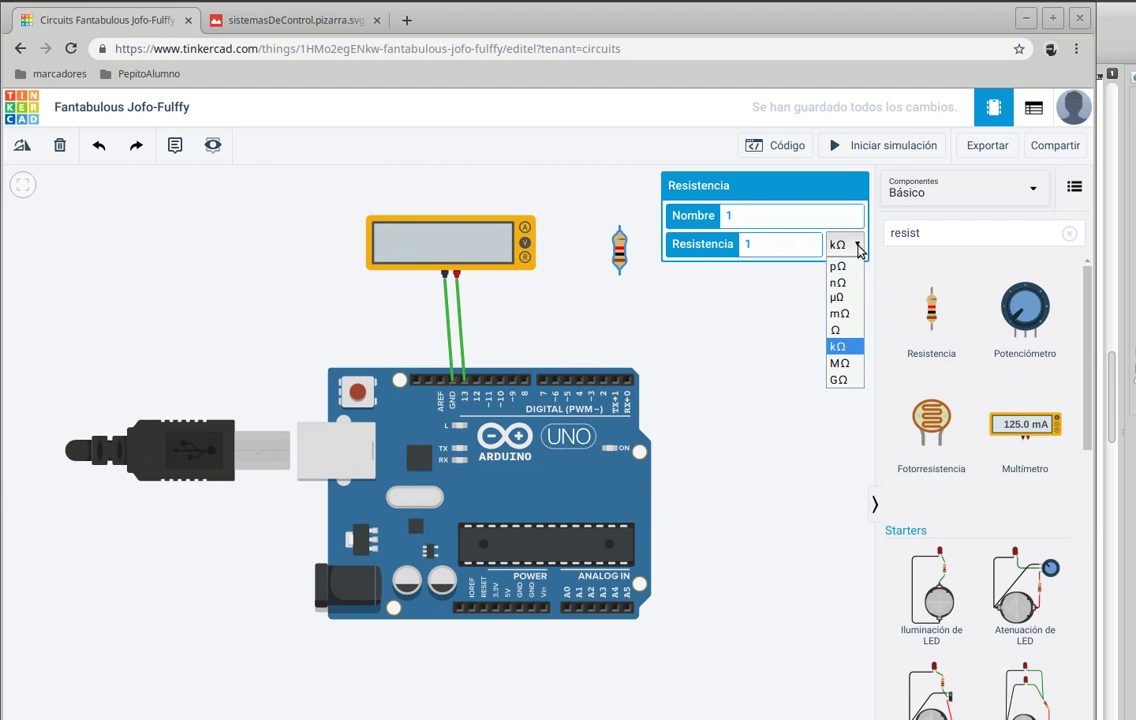
click(855, 327)
double_click(747, 244)
text(33)
click(748, 314)
Step: Move the resistor slightly closer to the multimeter and rotate it until it lies horizontally
drag(620, 256, 598, 256)
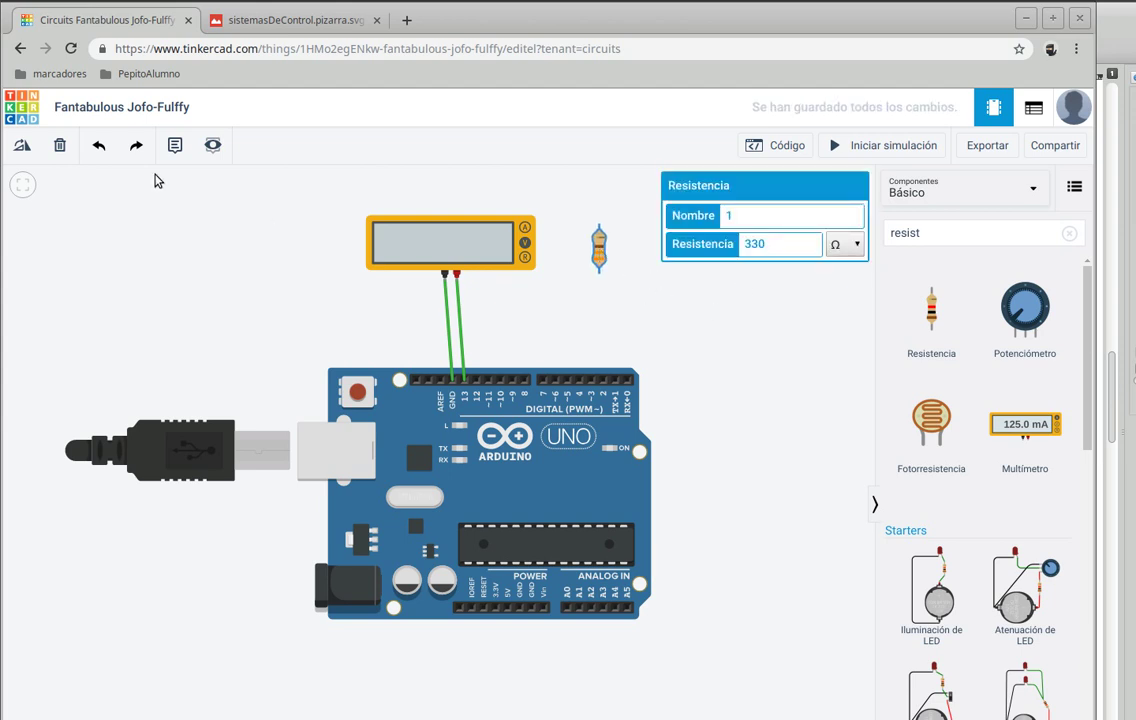
click(135, 148)
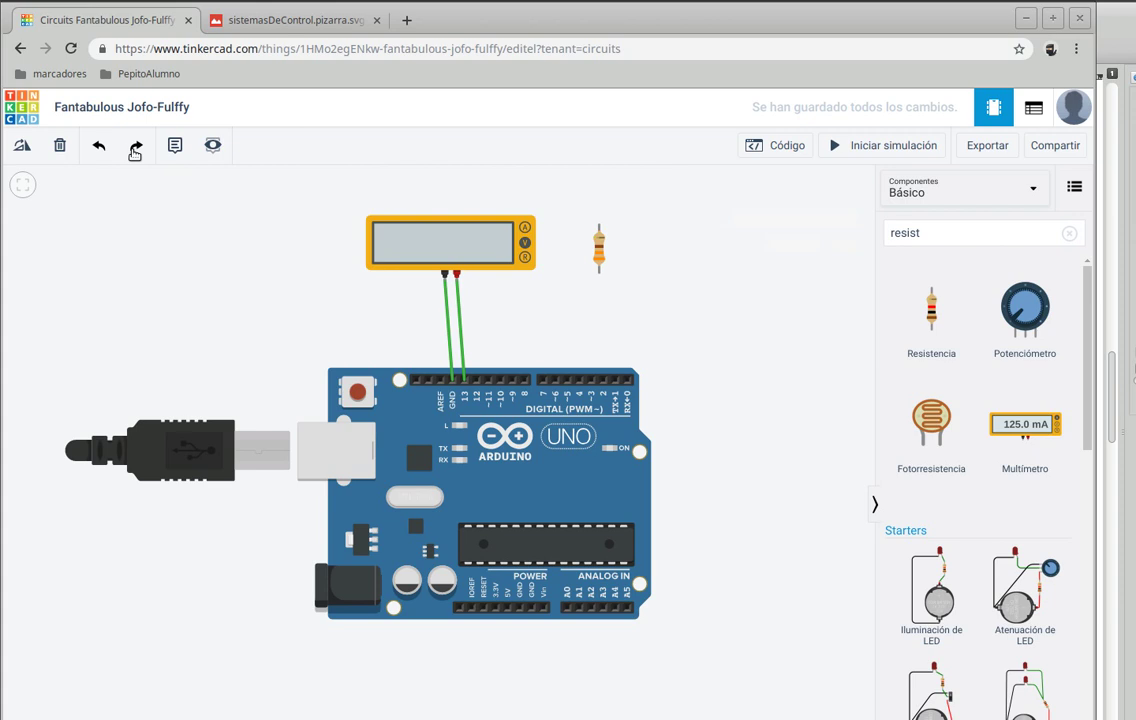
click(599, 250)
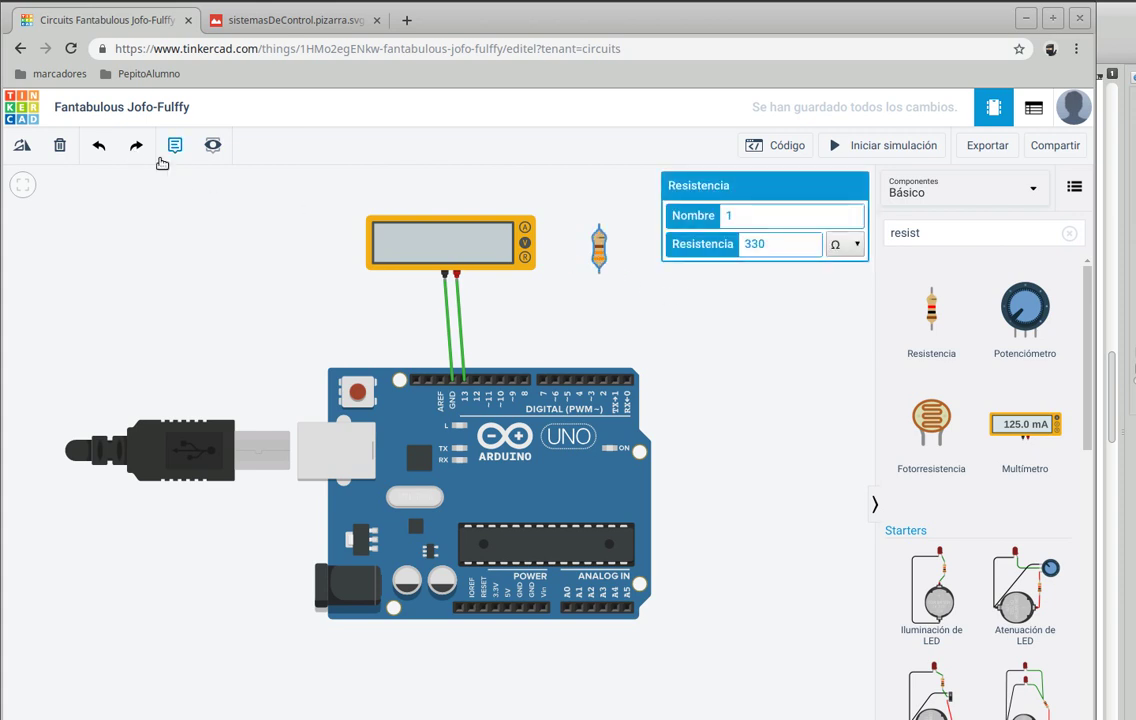
click(26, 146)
click(26, 146)
click(26, 146)
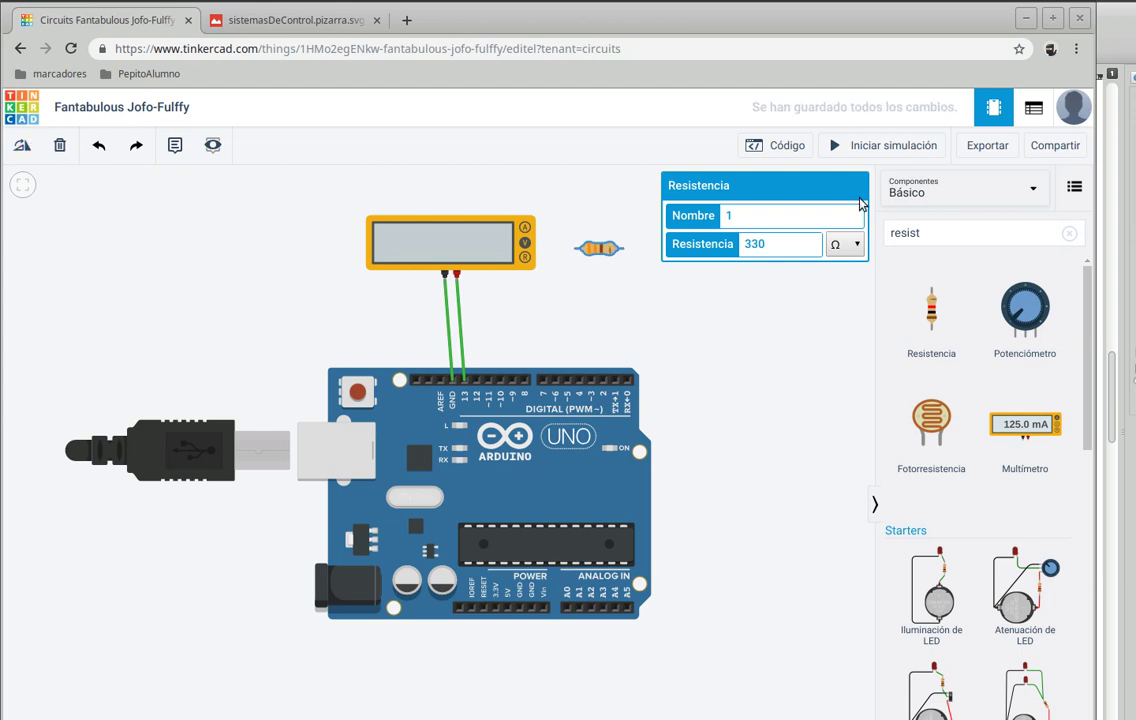
click(813, 355)
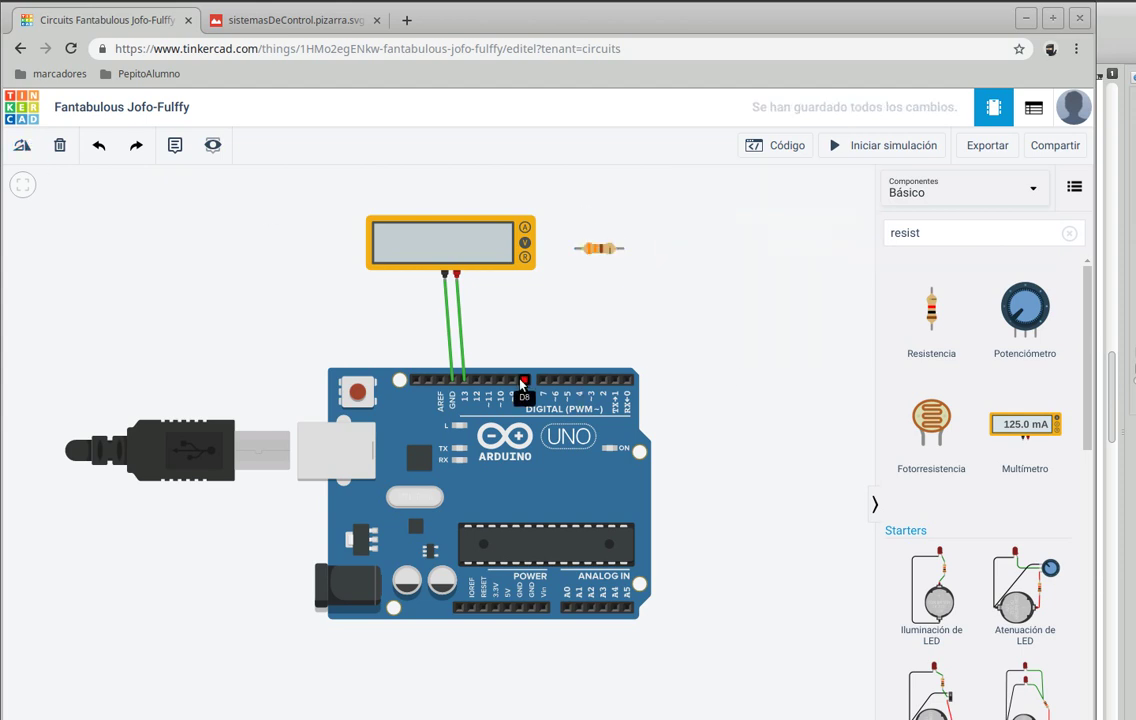
Step: Wire digital pin 13 of the Arduino to the resistor's near end and move the resistor farther away from the multimeter
click(466, 384)
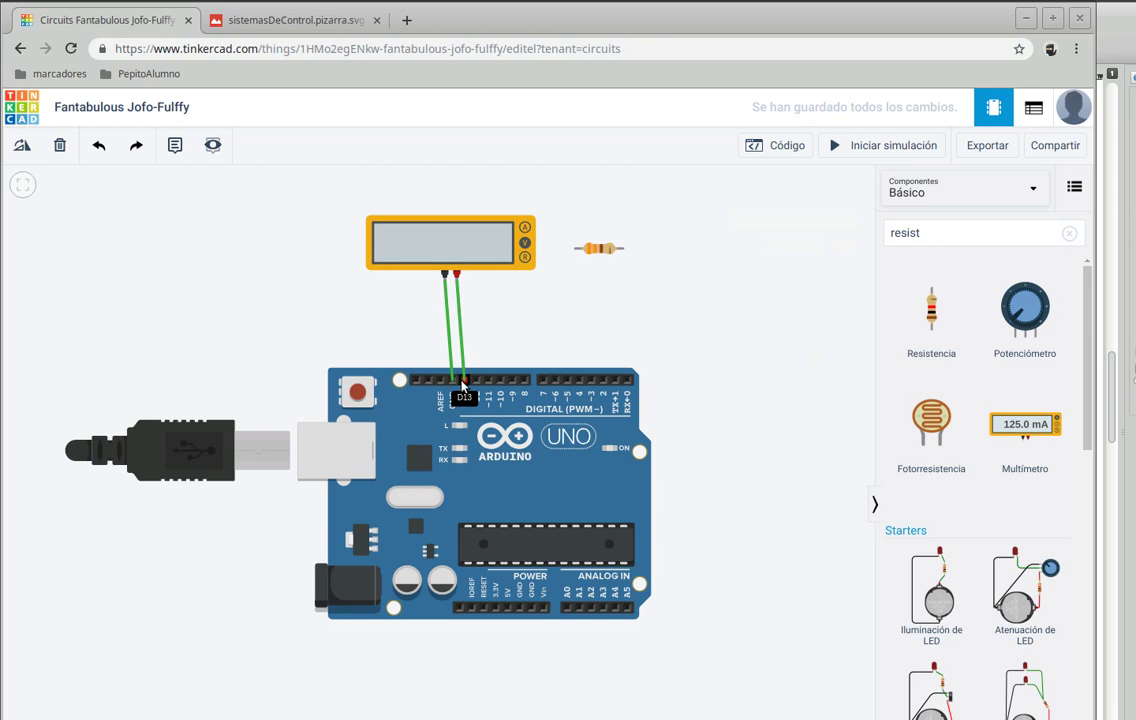
click(575, 249)
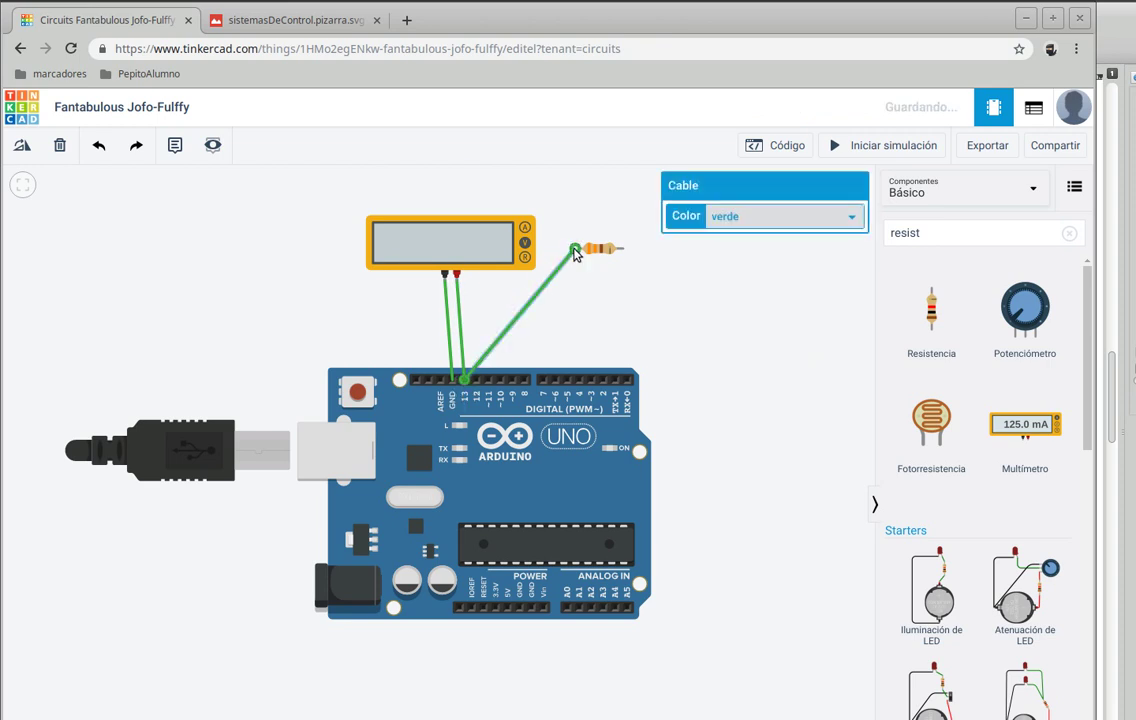
drag(590, 250, 738, 285)
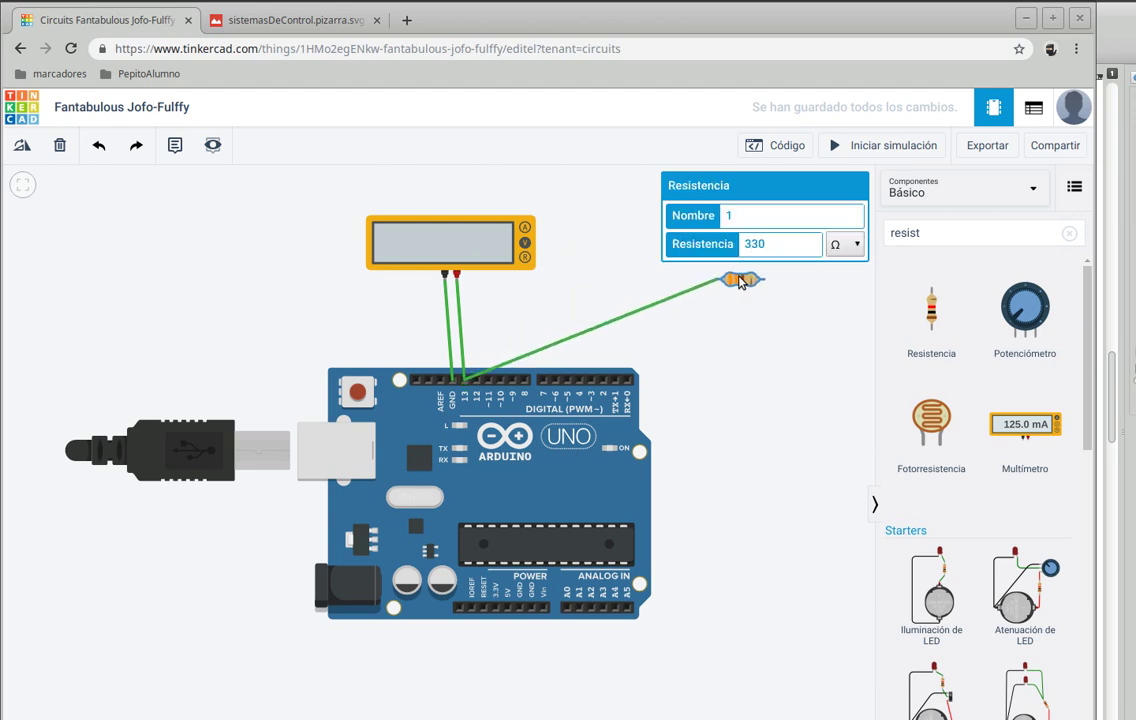
scroll(766, 347, down, 2)
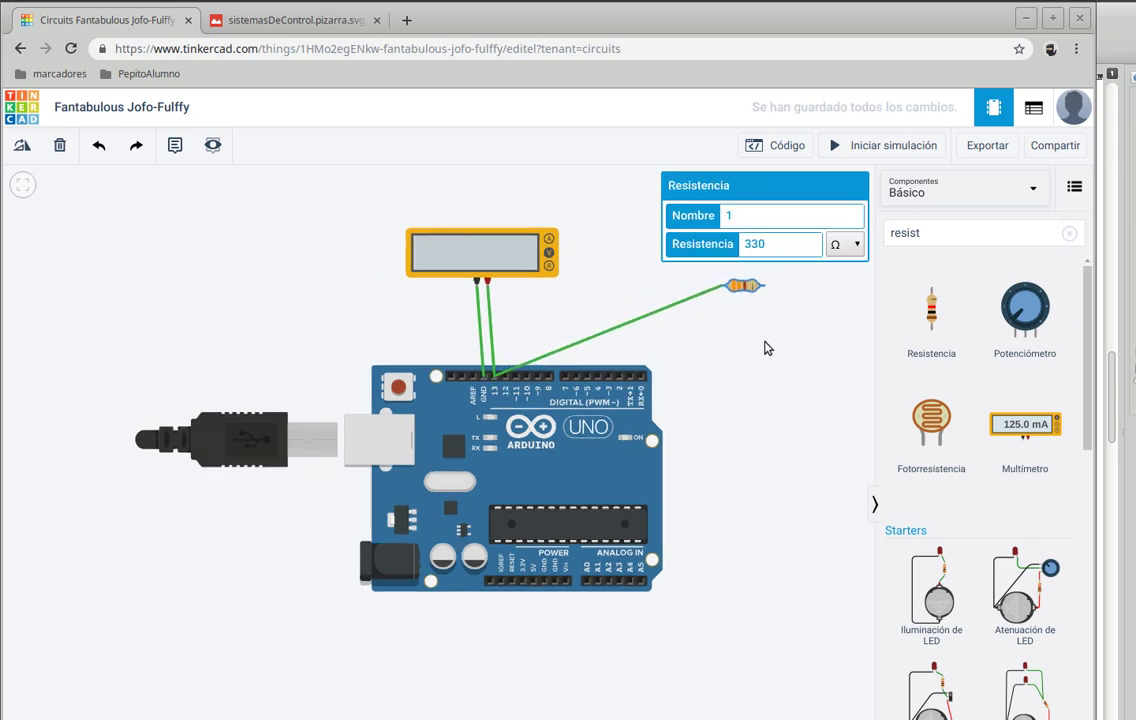
drag(743, 295, 787, 293)
click(779, 361)
scroll(781, 366, up, 1)
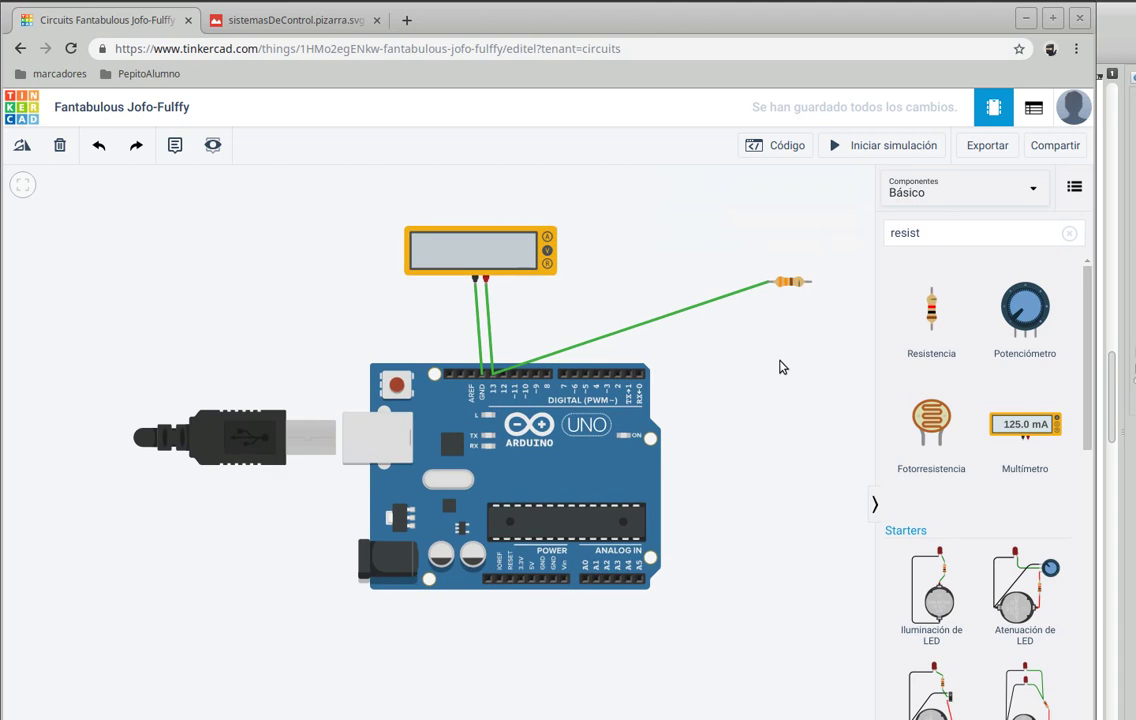
Step: Search the components for led and place a red LED just below the resistor
drag(946, 233, 883, 234)
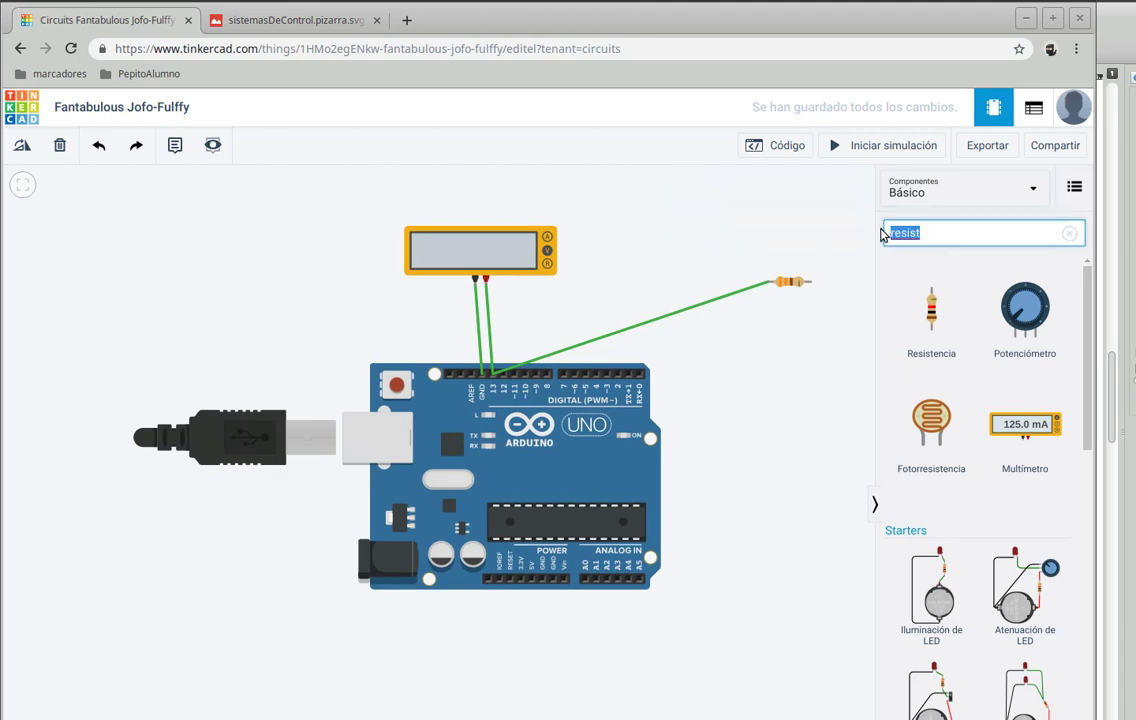
text(led)
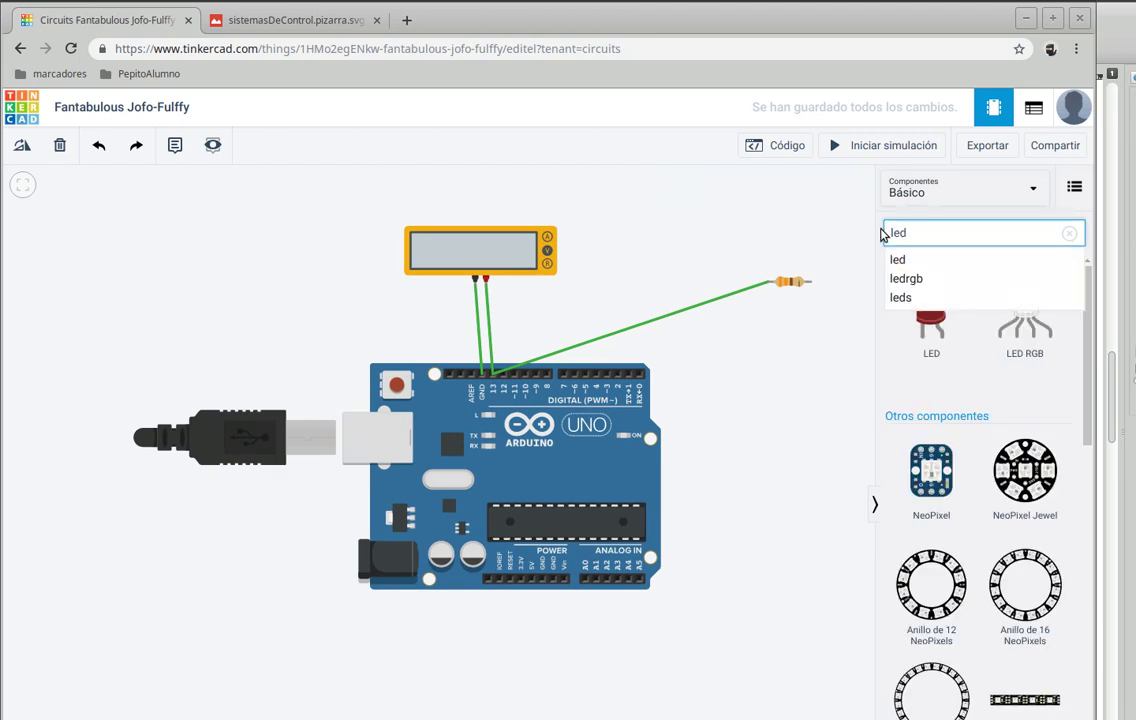
drag(931, 328, 833, 367)
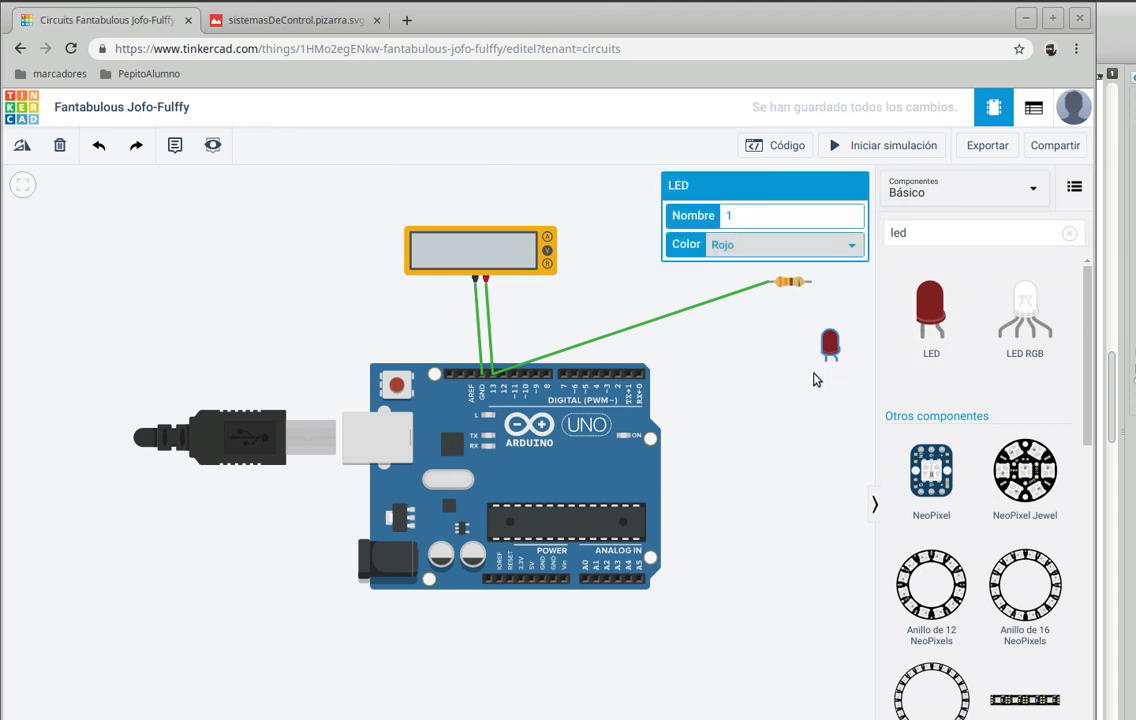
click(778, 370)
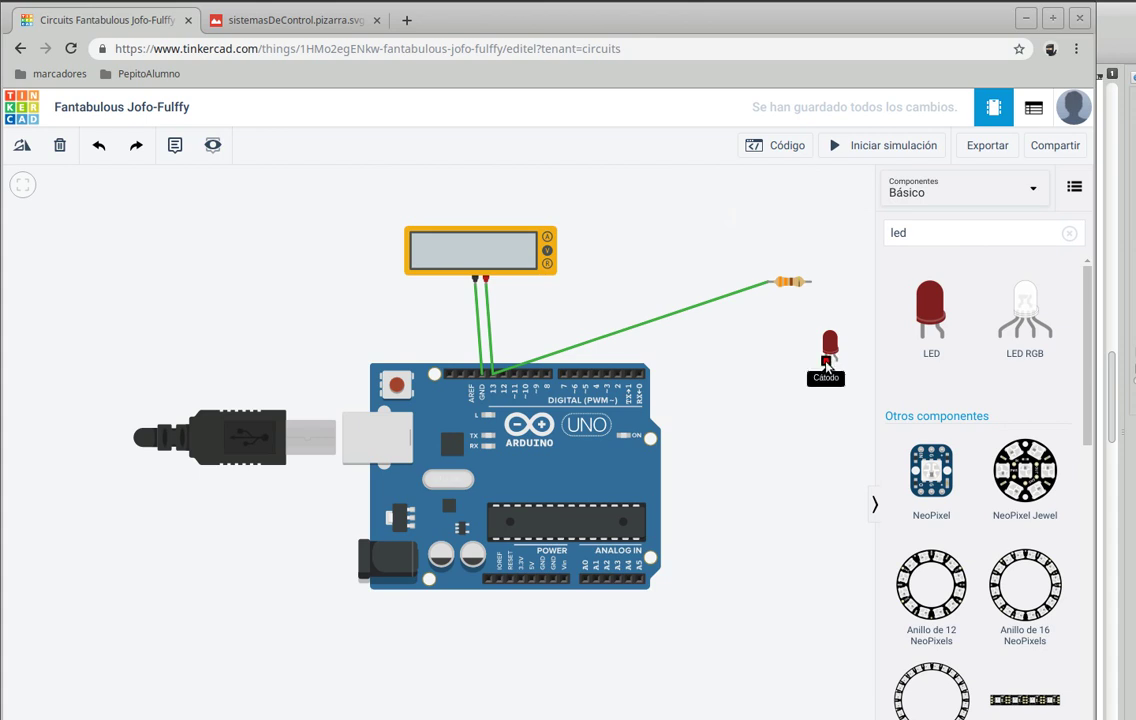
Step: Wire the resistor's free end to the LED's anode, routing the cable around the LED's outer side with two bends
click(807, 282)
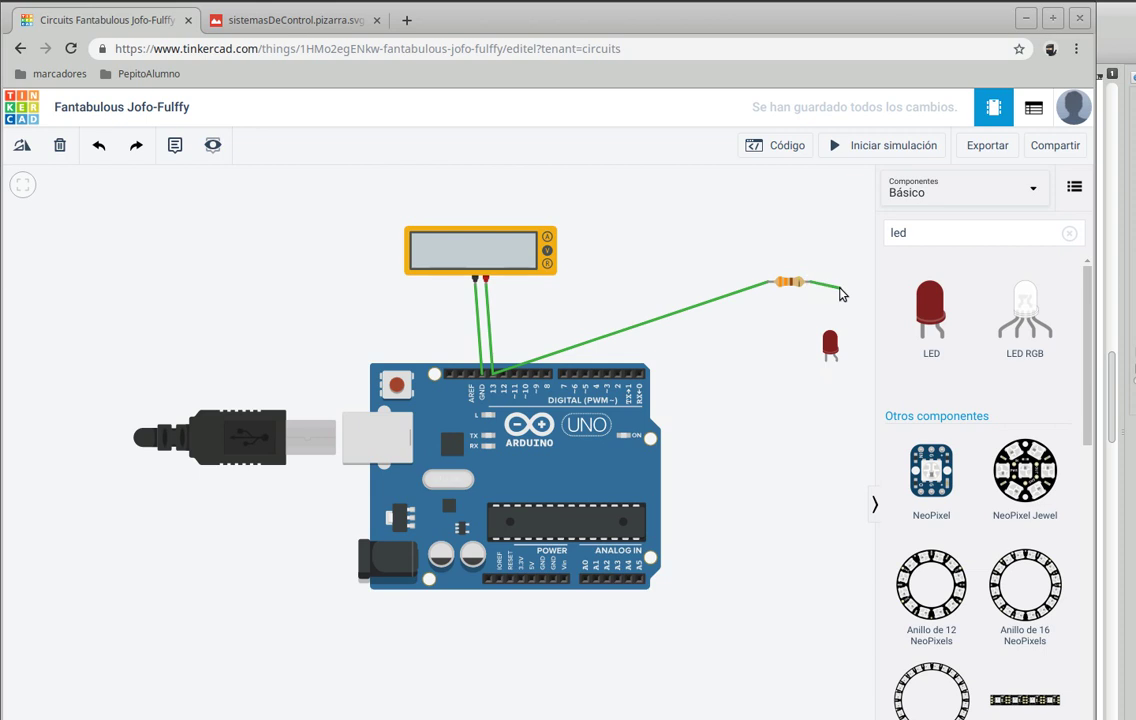
click(859, 284)
click(861, 357)
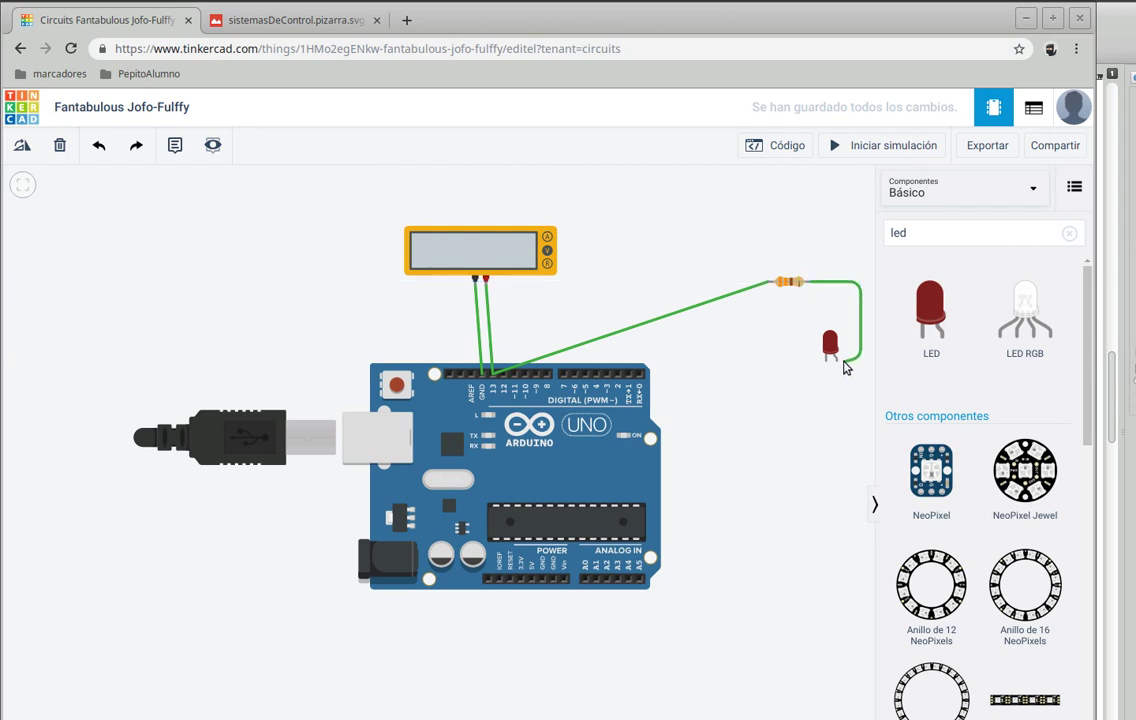
click(837, 362)
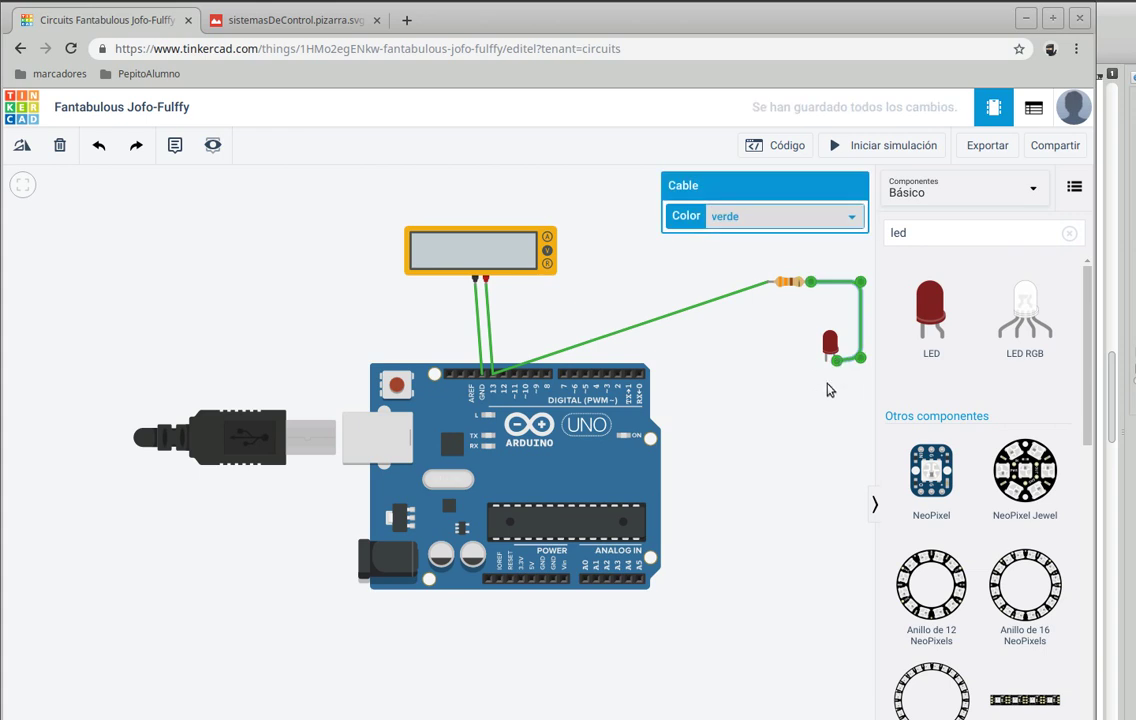
Step: Wire the LED's cathode to the GND pin beside pin 13 and move the Arduino farther from the multimeter and LED
click(826, 366)
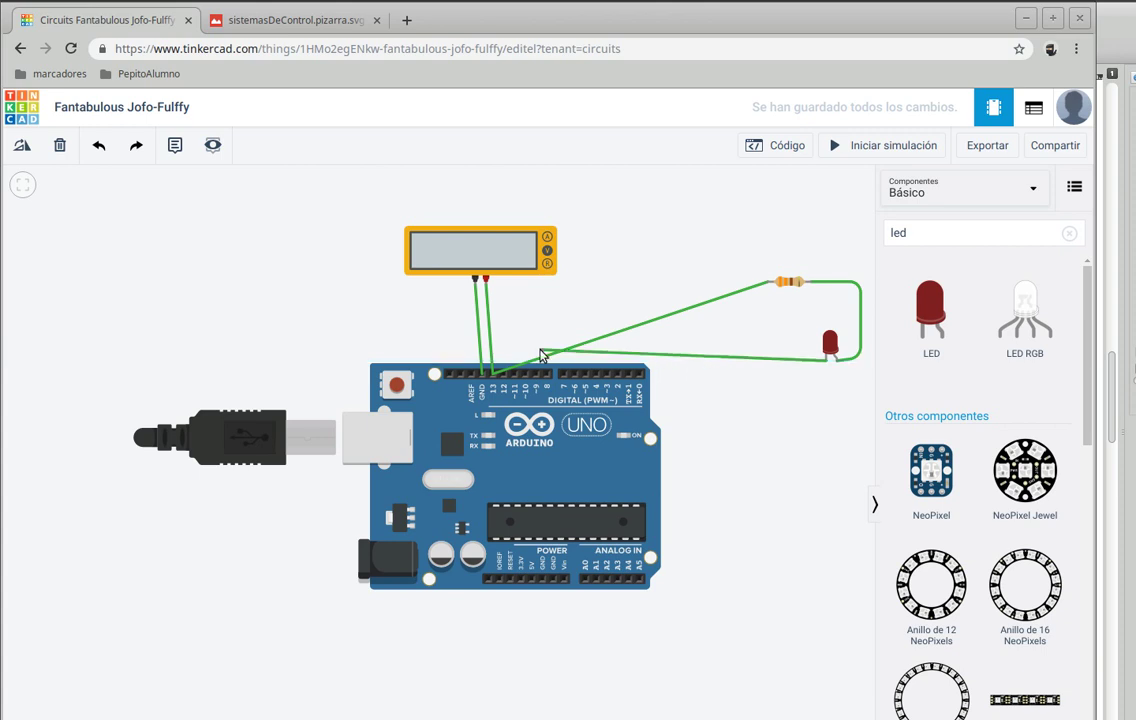
click(481, 375)
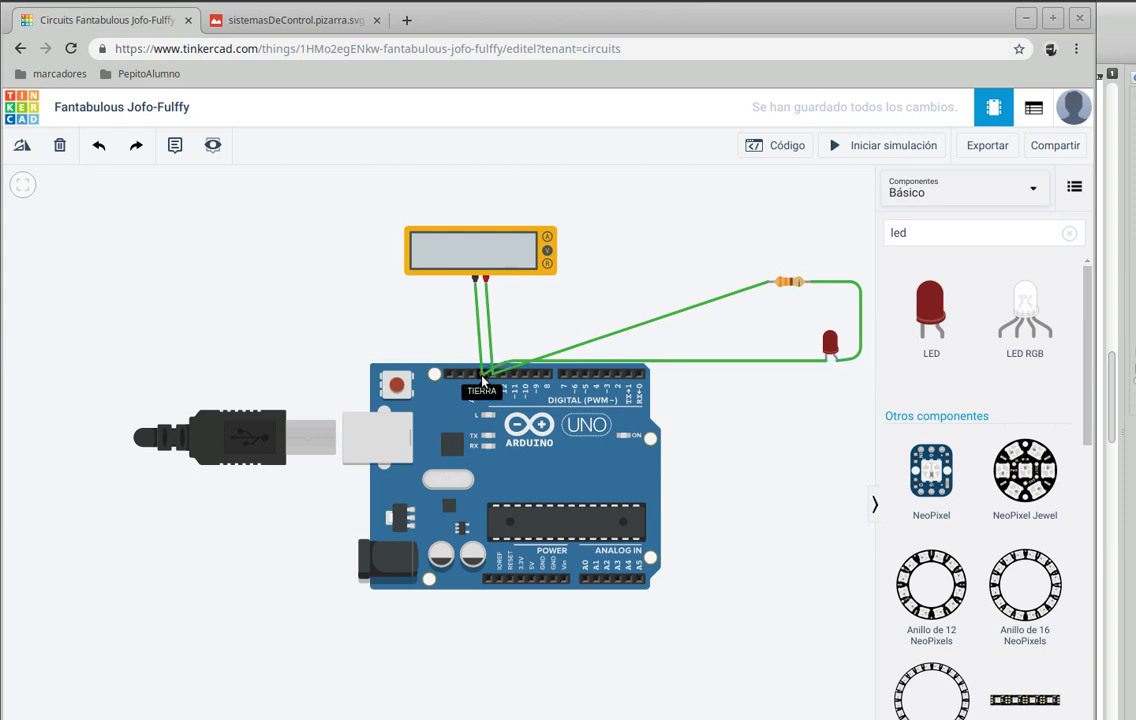
click(481, 377)
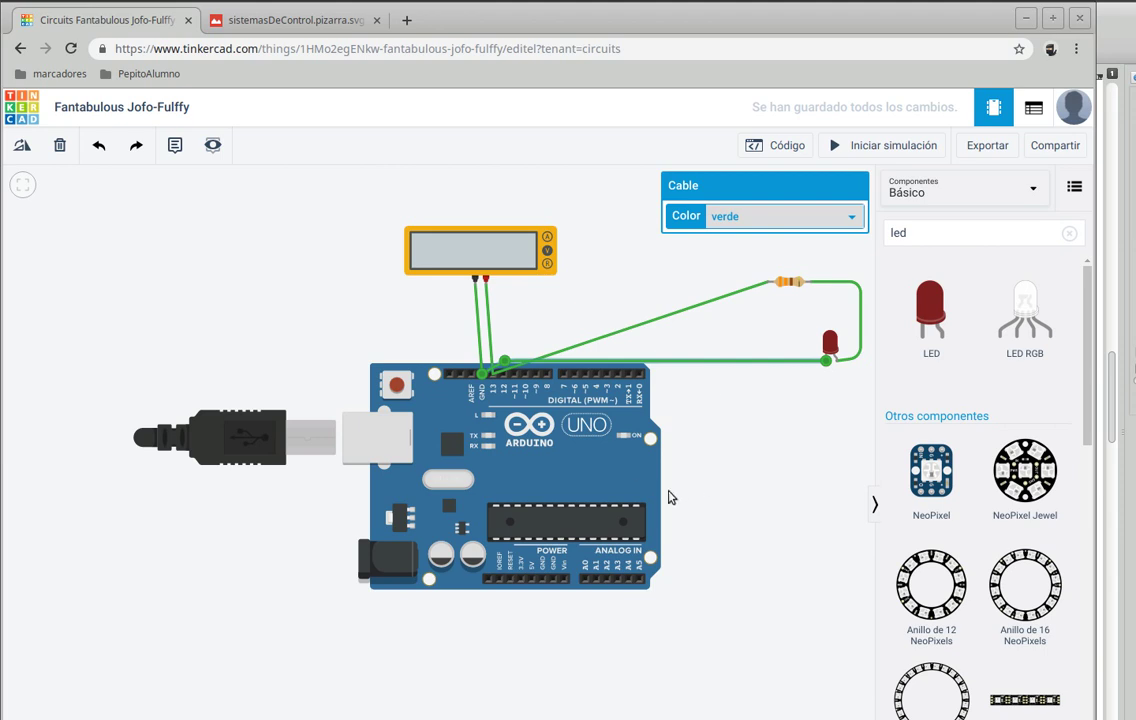
drag(630, 485, 597, 516)
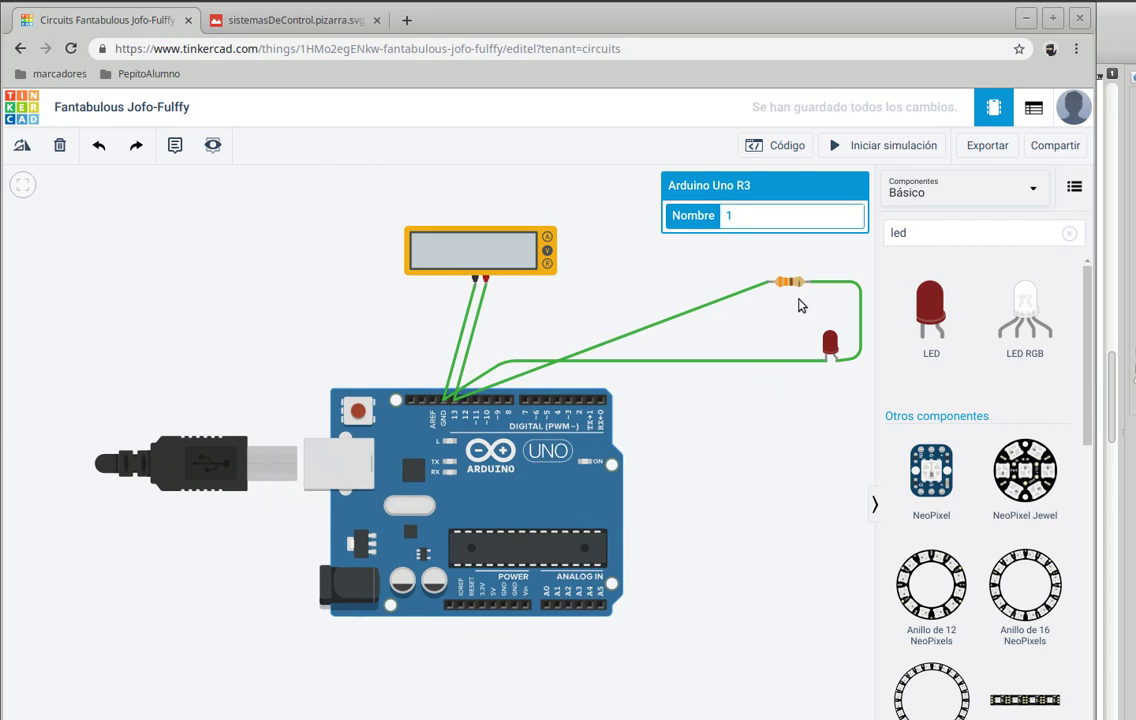
Step: Review the actuator circuit in the Inkscape sketch, then return to Tinkercad and run and stop the simulation to observe the LED and multimeter
key(alt+Tab)
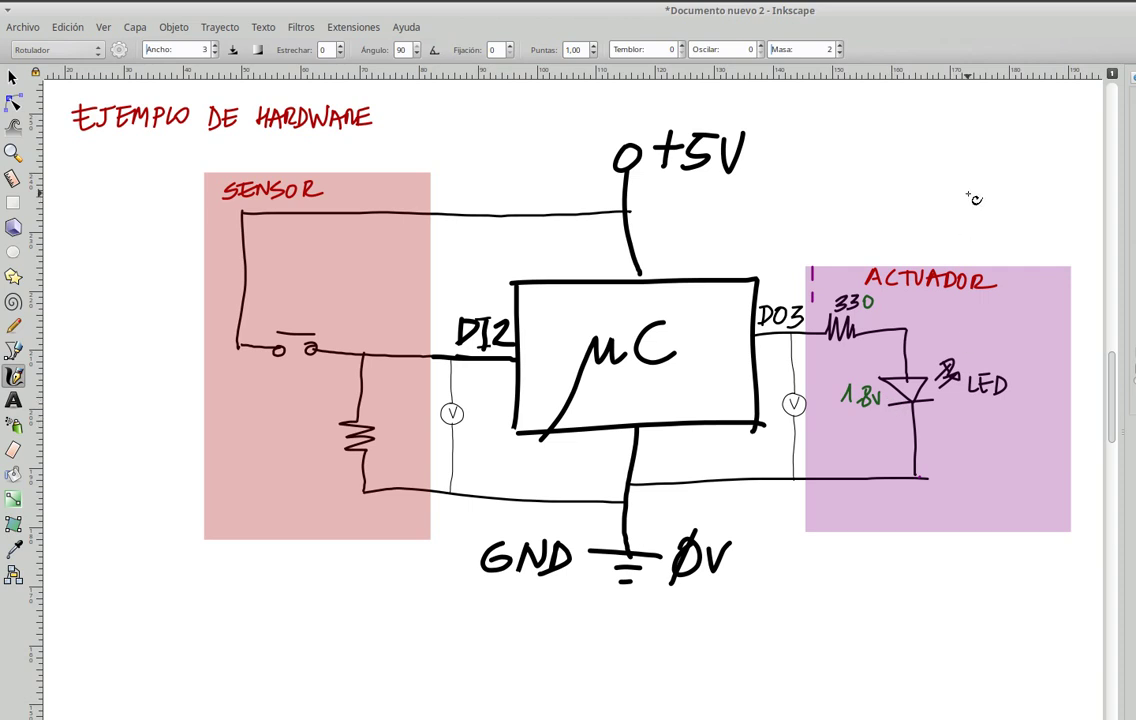
key(alt+Tab)
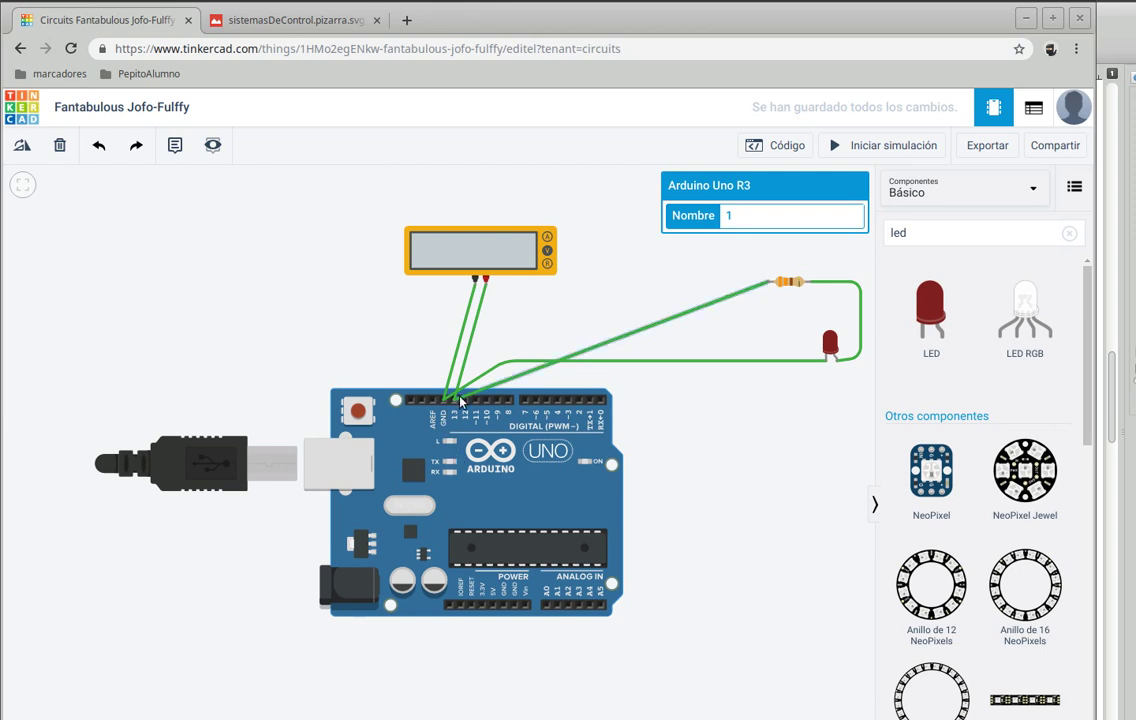
click(842, 147)
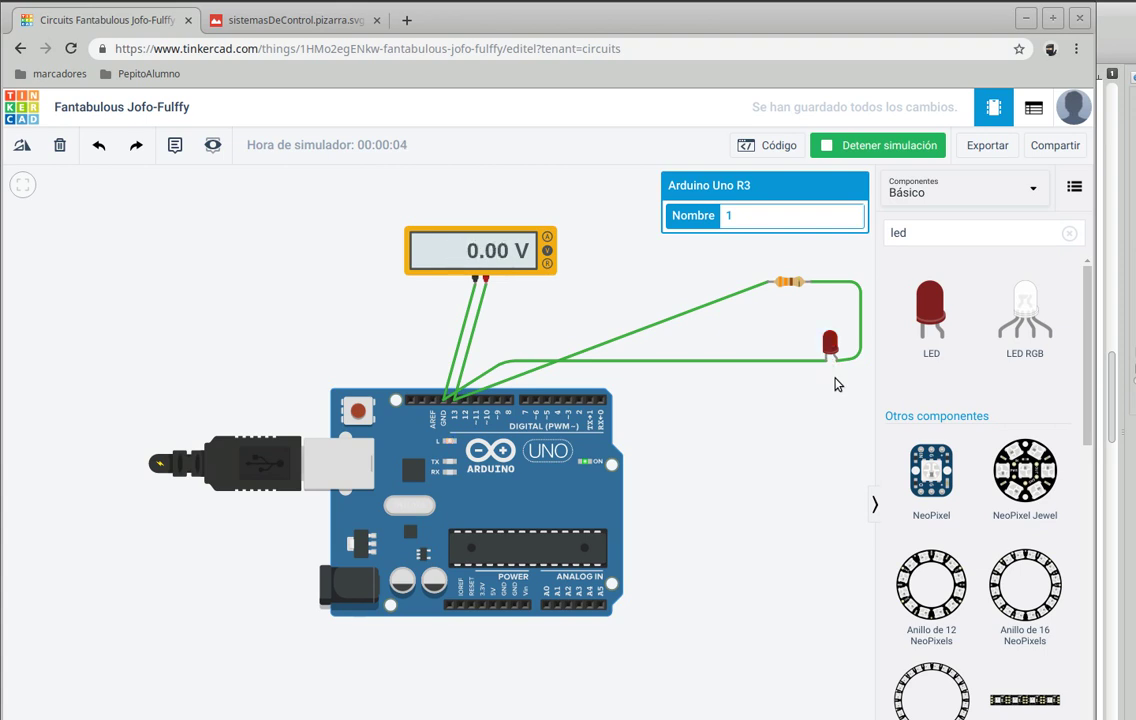
click(826, 148)
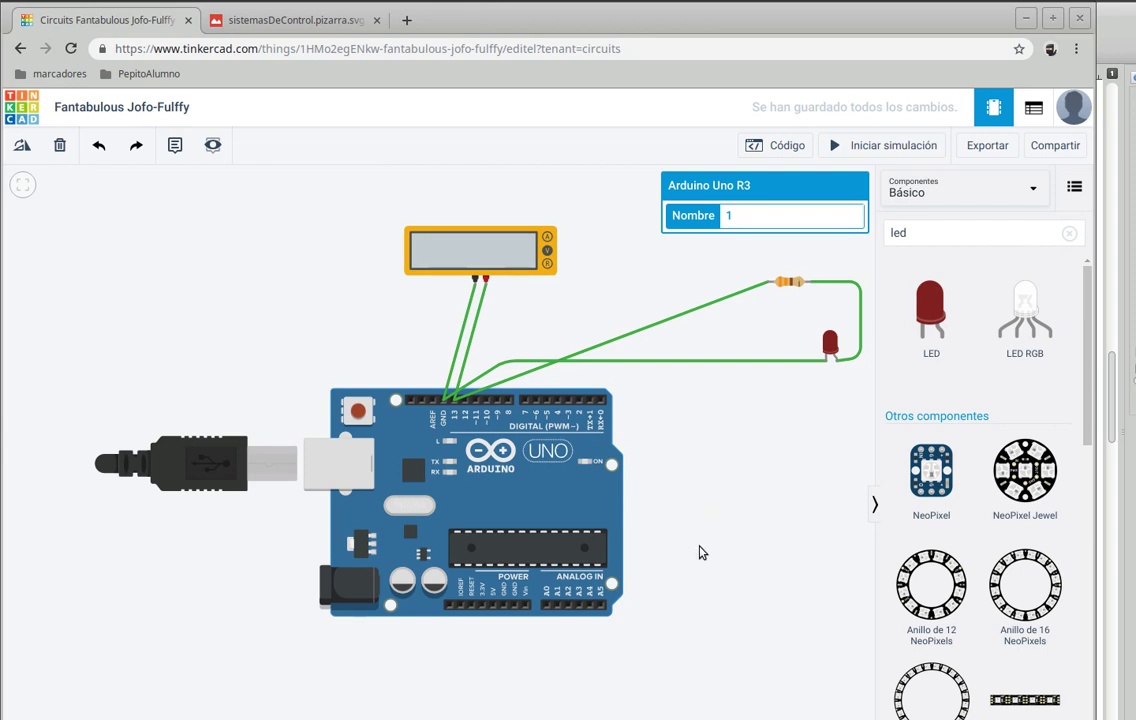
Step: Search the components for puls and place a push button (Pulsador) in the empty area below the Arduino's power jack
drag(706, 552, 670, 434)
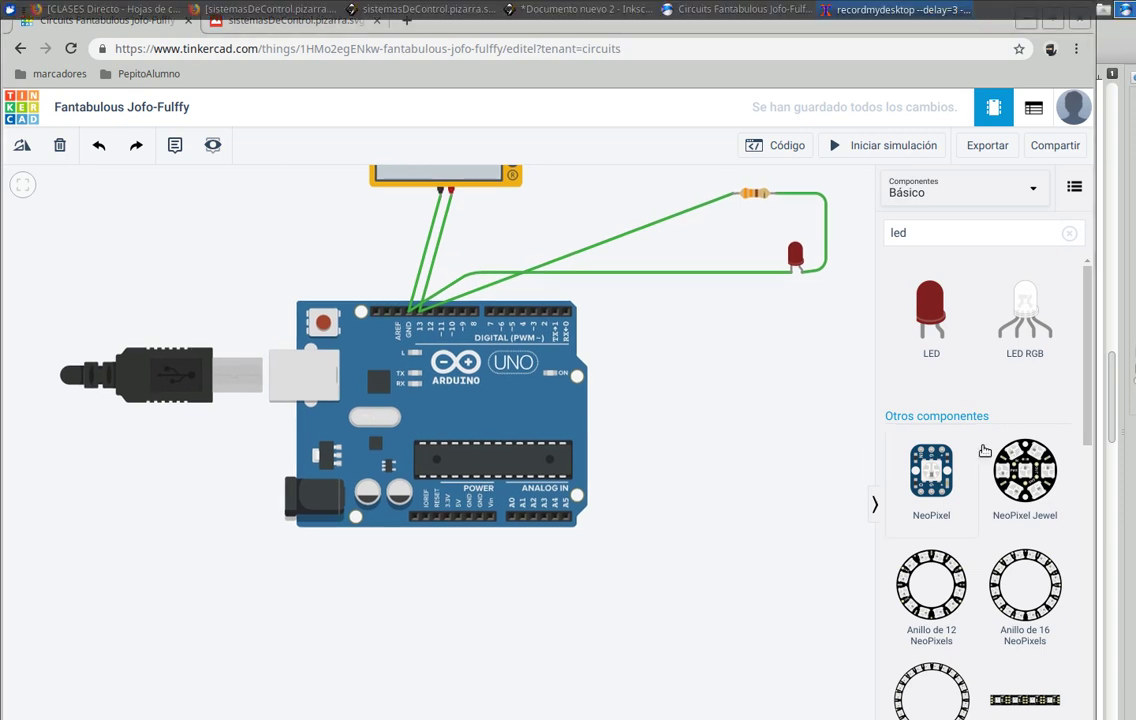
drag(928, 236, 882, 234)
text(puls)
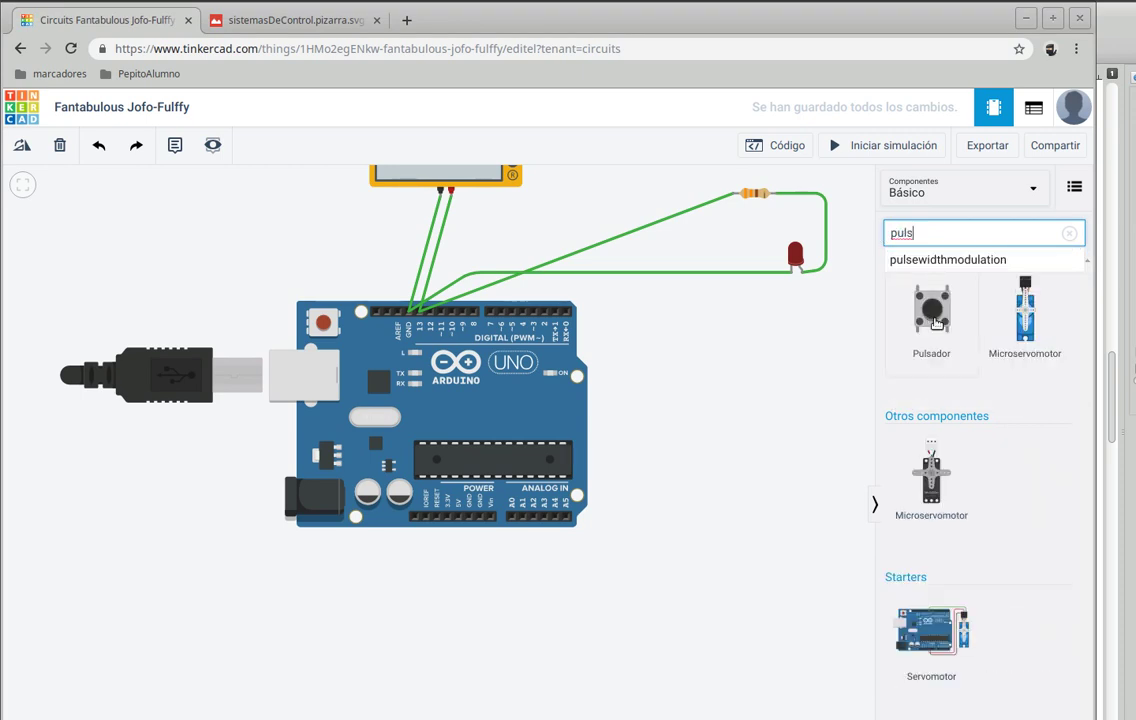
drag(935, 322, 184, 597)
click(205, 540)
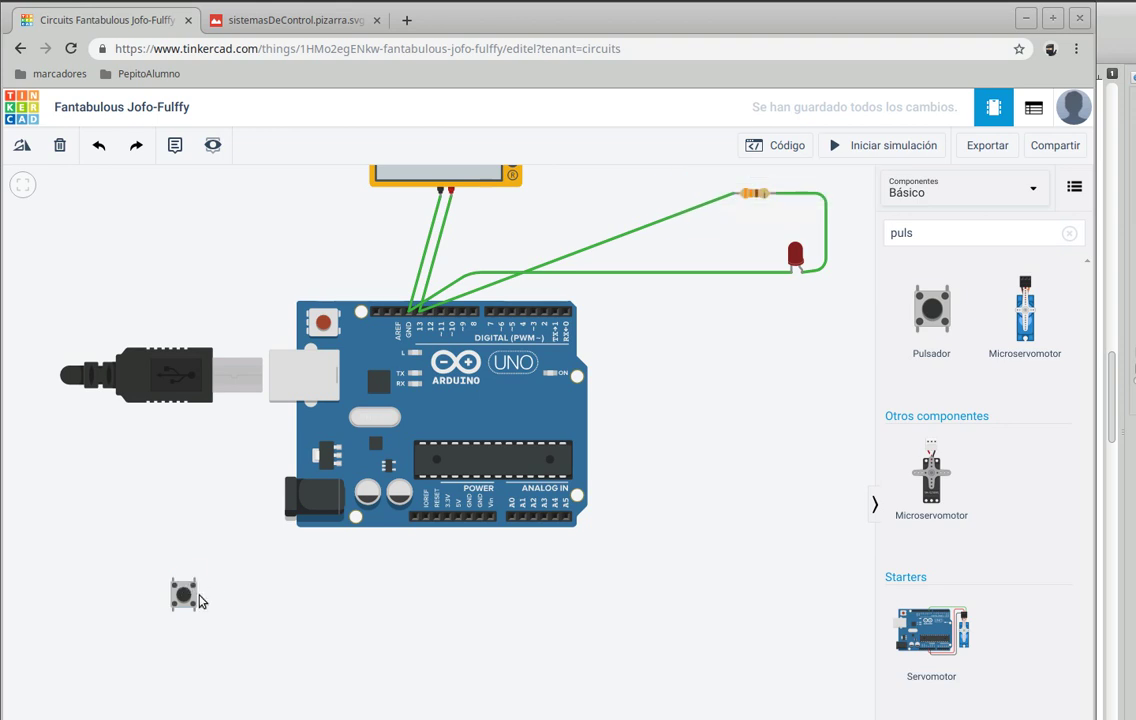
Step: Move the push button slightly within the empty area below the Arduino's power jack
scroll(141, 600, up, 1)
scroll(141, 600, up, 2)
drag(371, 615, 350, 515)
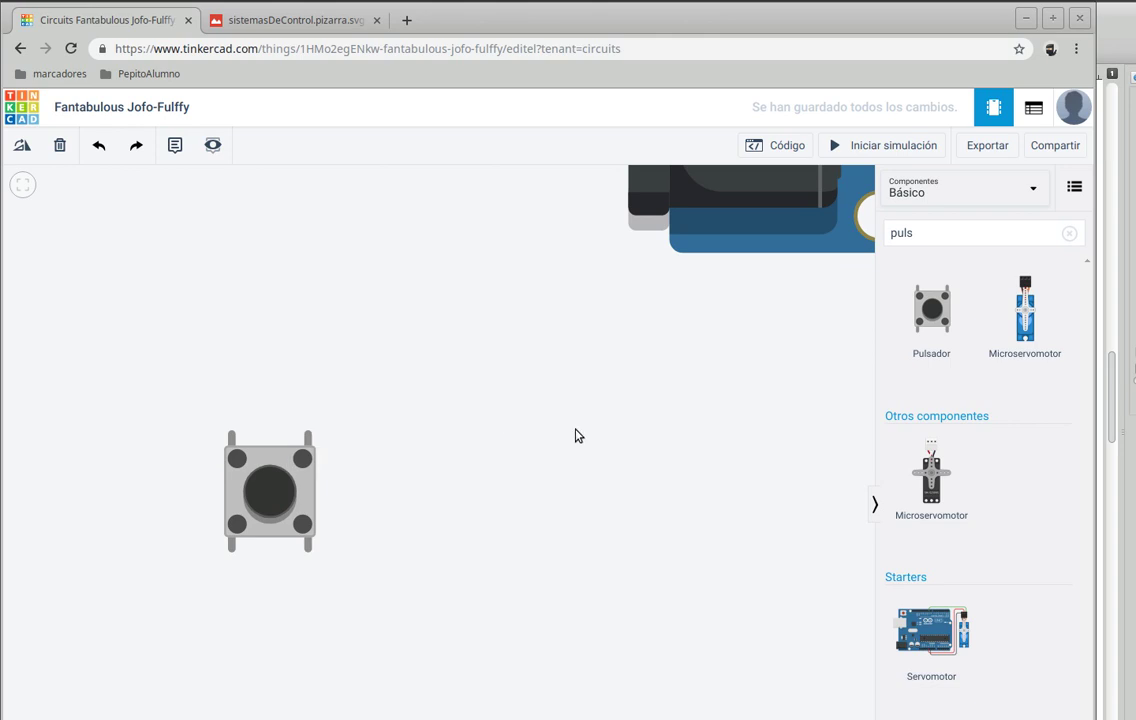
scroll(575, 436, down, 3)
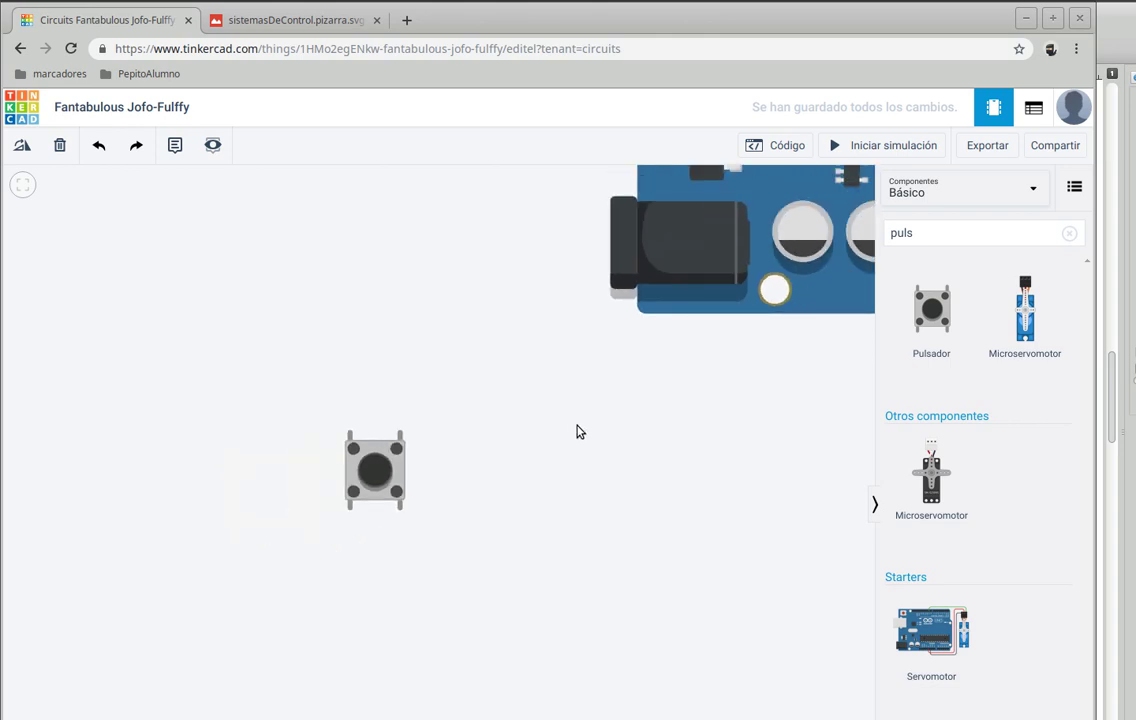
scroll(577, 432, down, 1)
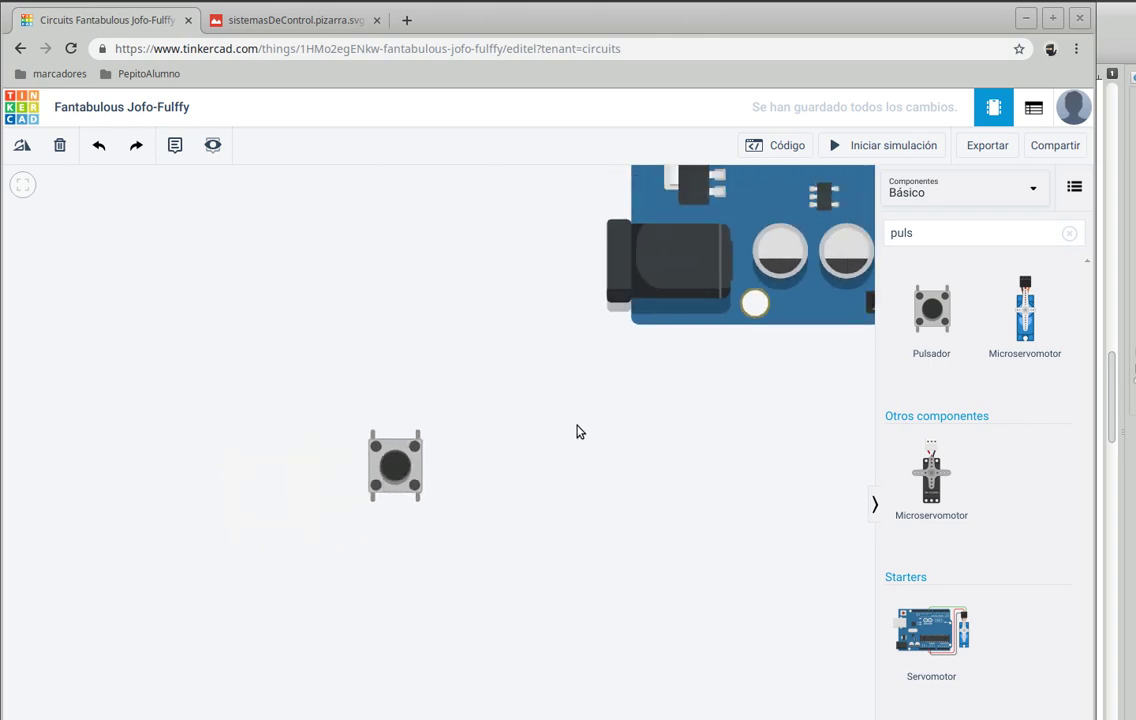
scroll(577, 432, down, 3)
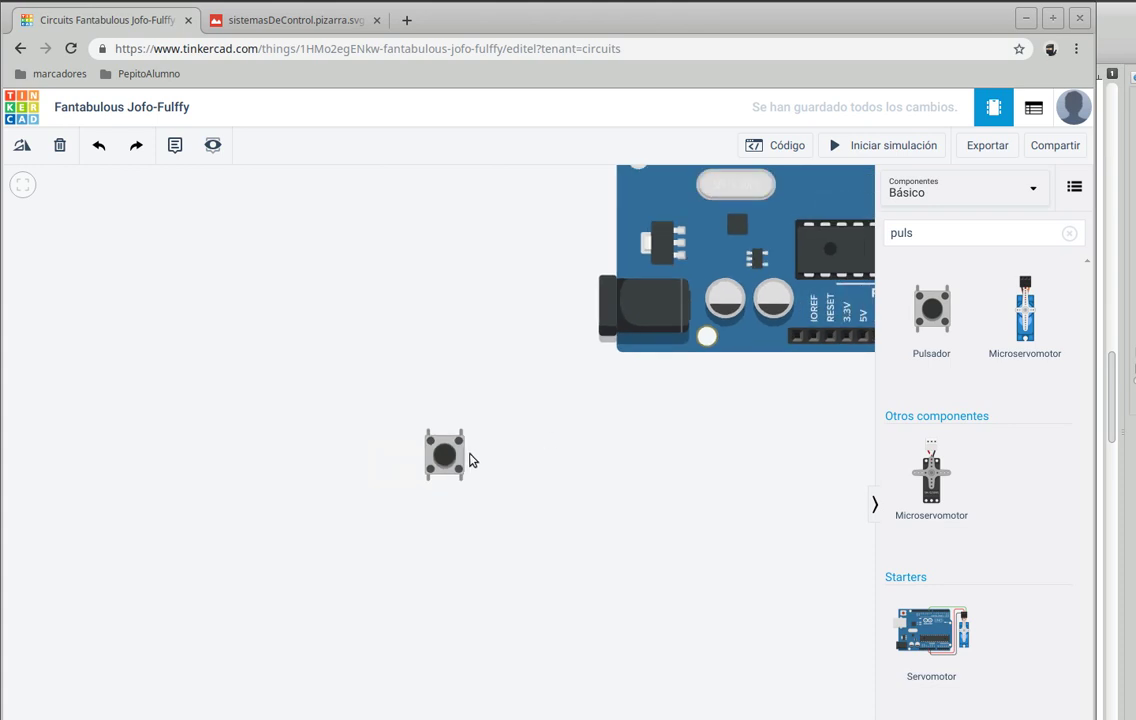
drag(448, 462, 463, 497)
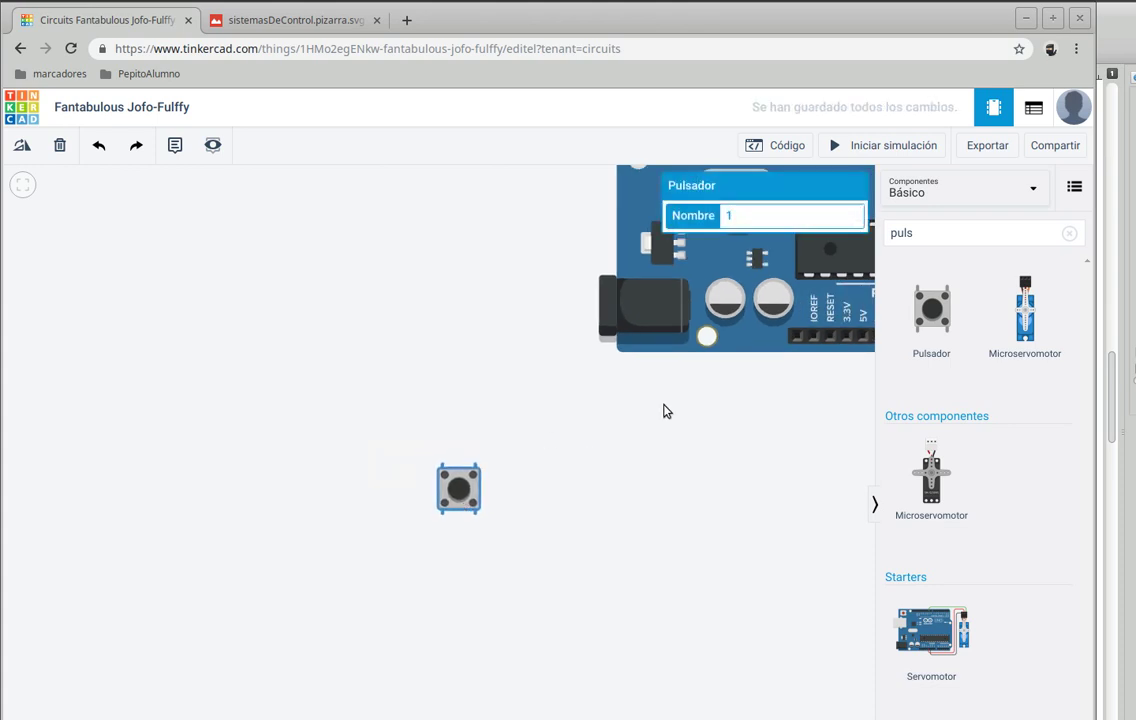
Step: Wire the Arduino's 5V pin to the push button's upper-left terminal along the board's lower edge, and shift the button to straighten the cable's vertical run
scroll(812, 390, up, 2)
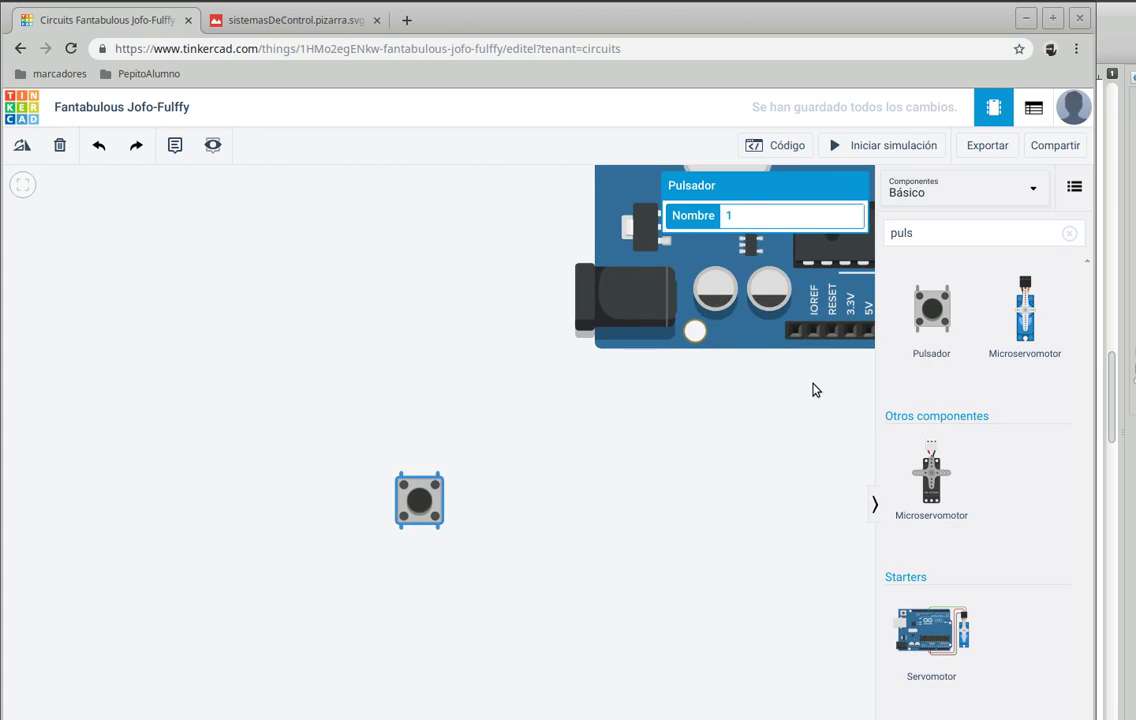
scroll(814, 388, up, 1)
scroll(814, 388, down, 3)
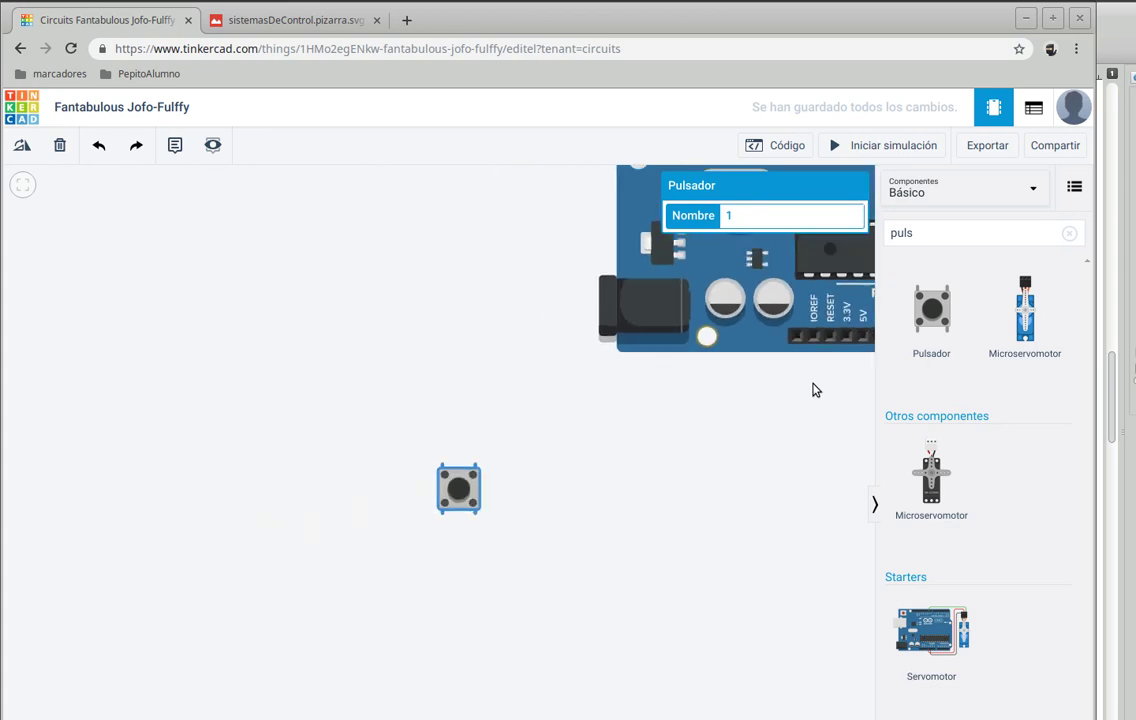
drag(819, 401, 641, 430)
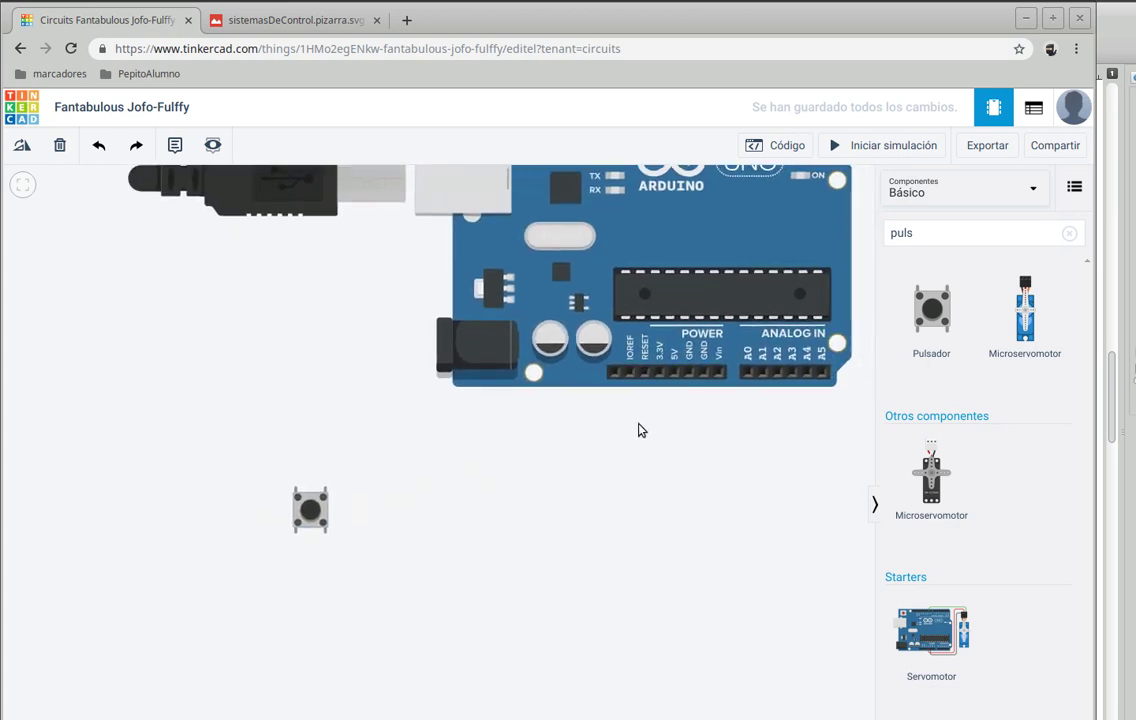
click(674, 376)
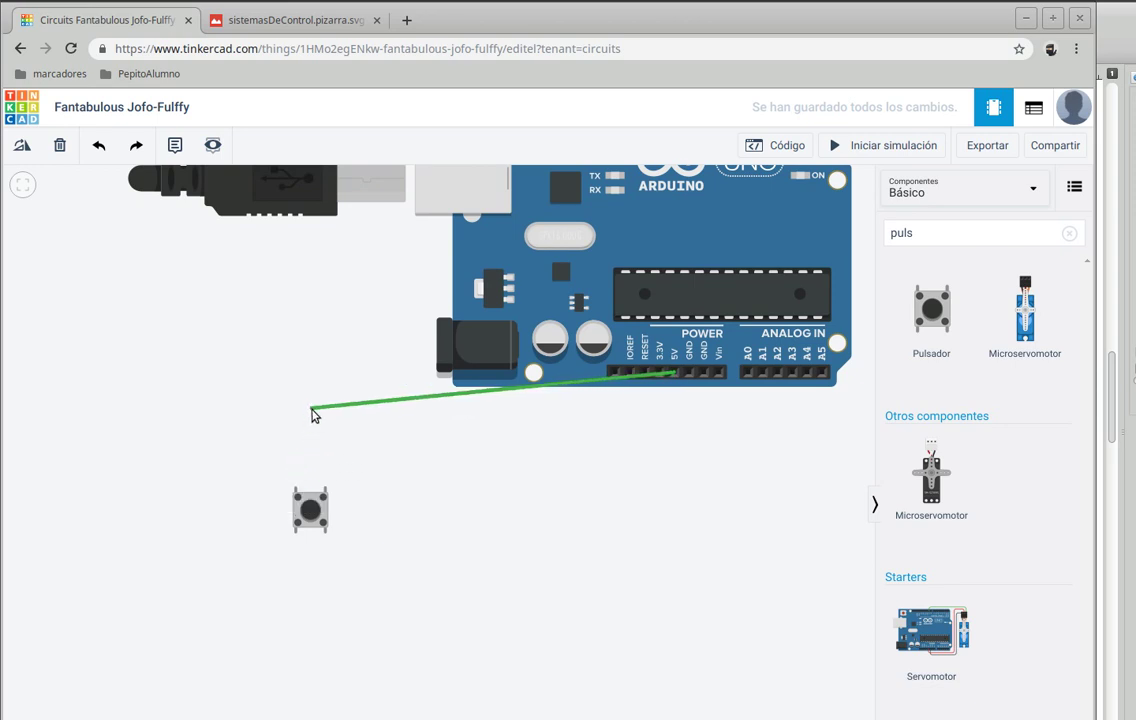
click(642, 400)
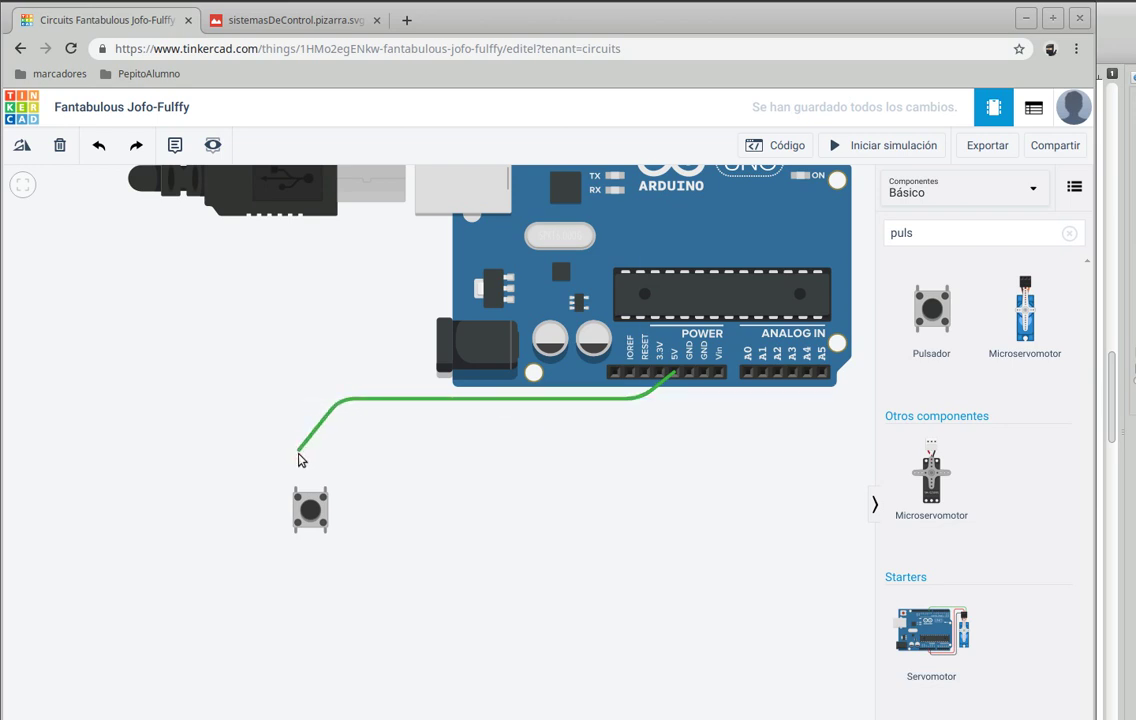
click(308, 420)
click(296, 488)
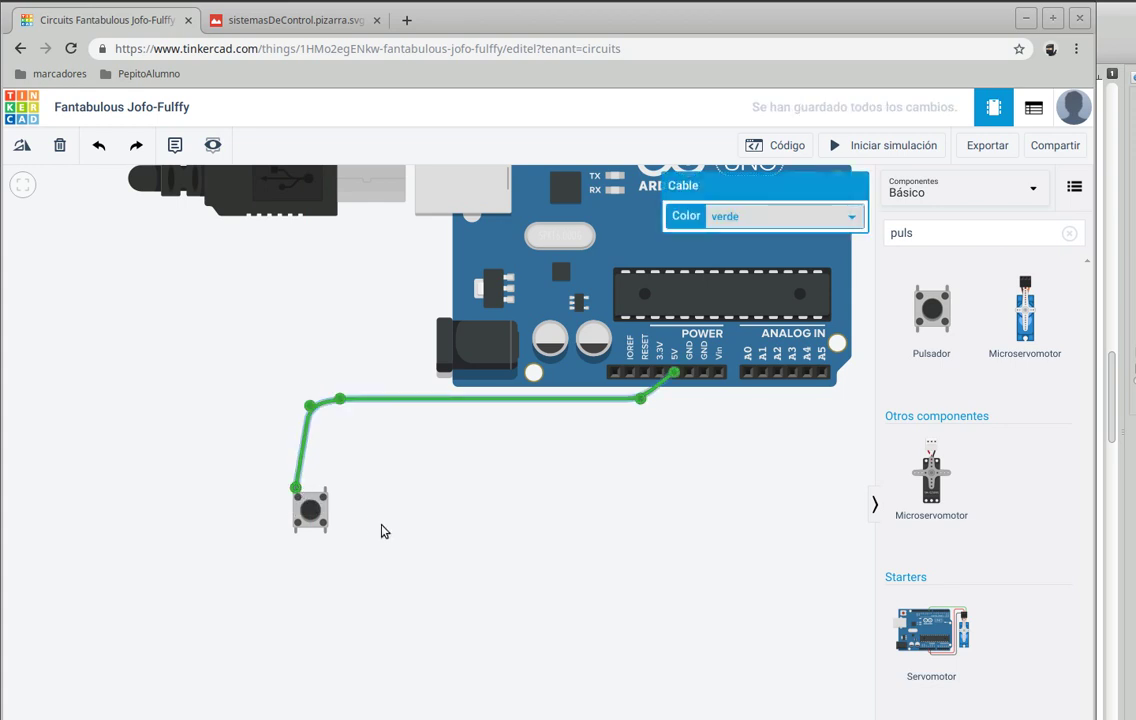
drag(311, 532, 326, 532)
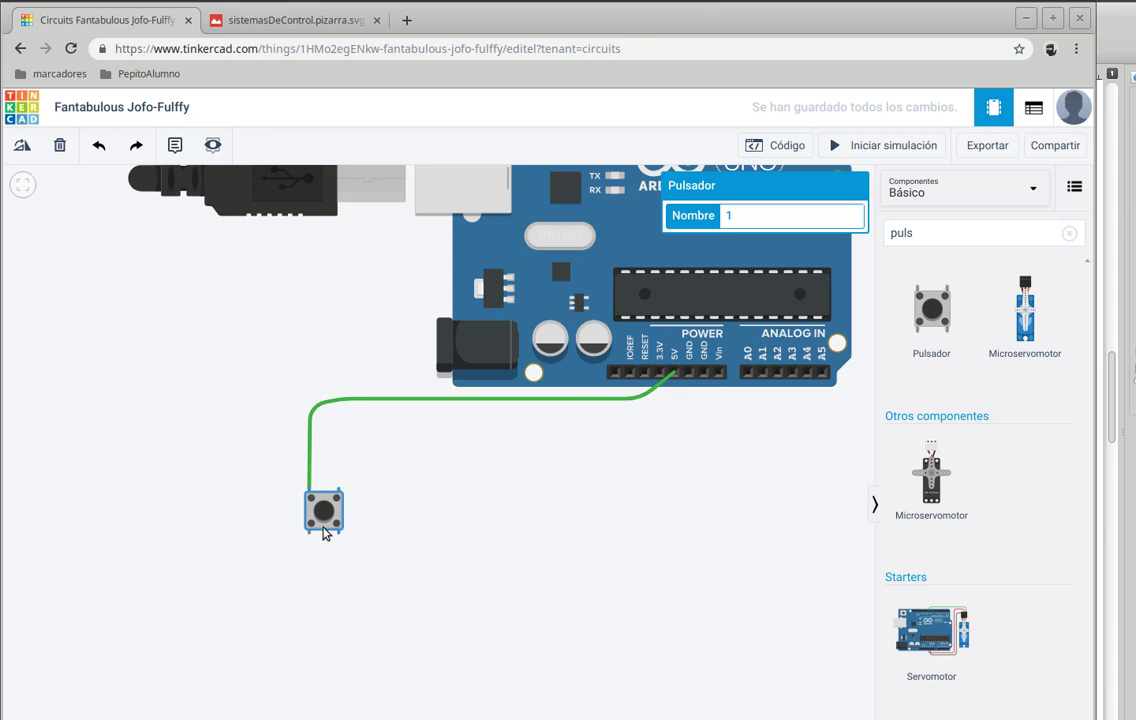
drag(323, 533, 325, 567)
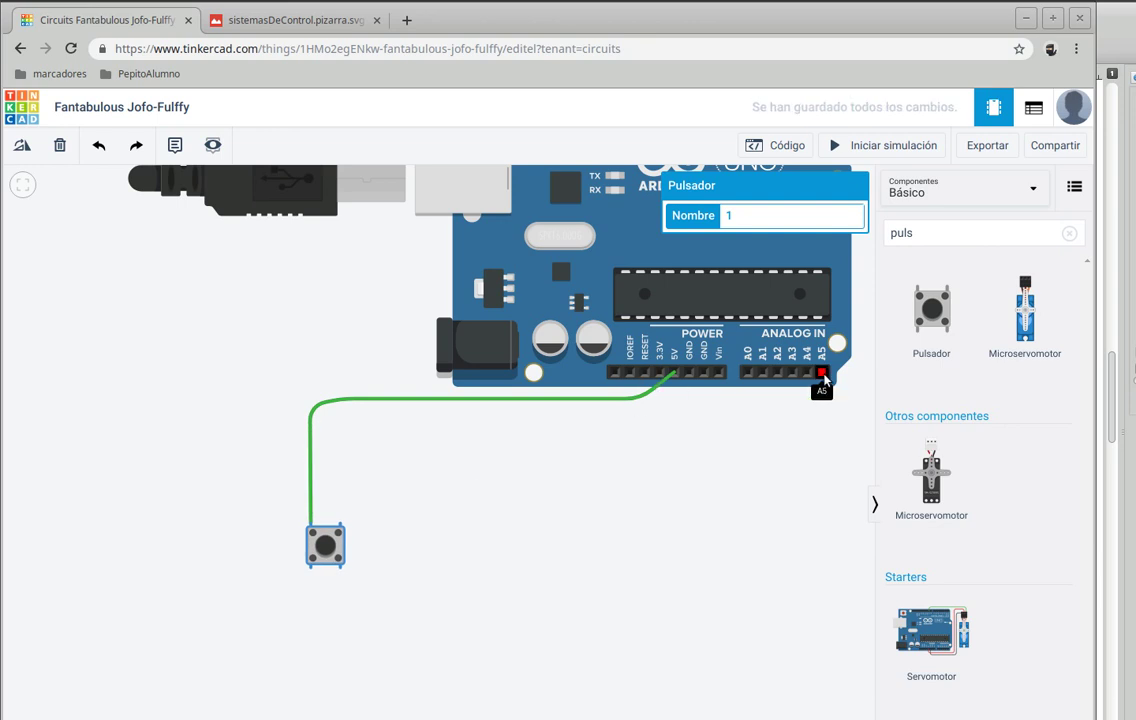
Step: Switch to the Inkscape sketch, handwrite 10K beside the sensor circuit's resistor, and return to Tinkercad
key(alt+Tab)
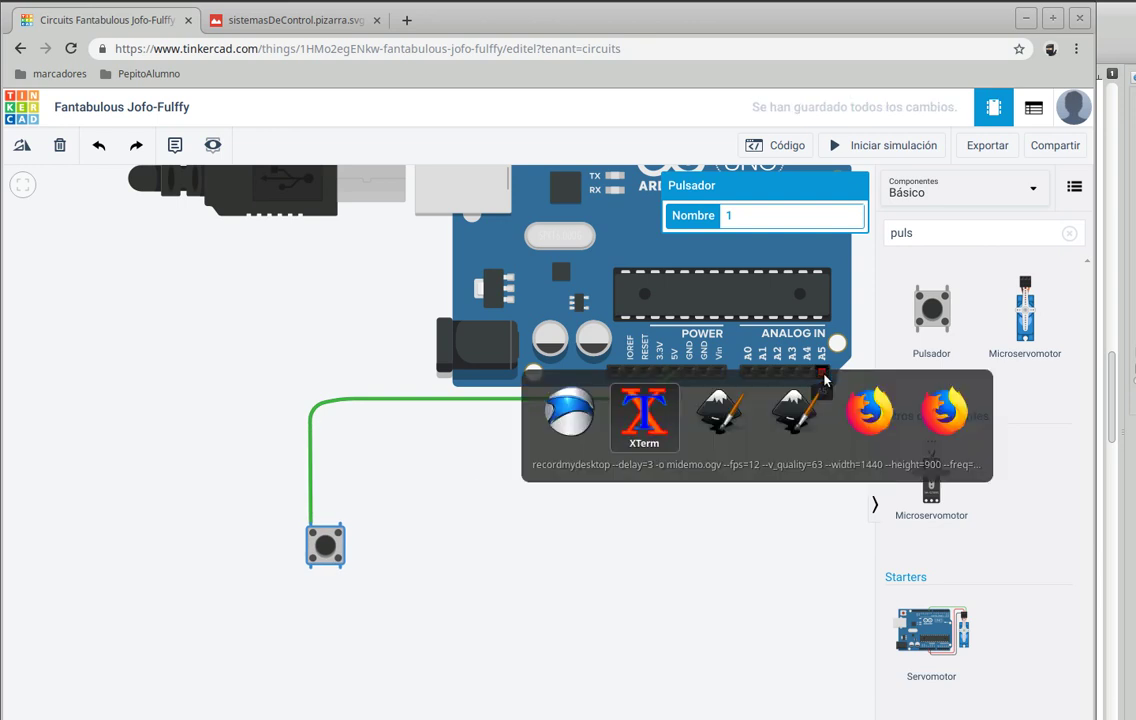
key(alt+Tab)
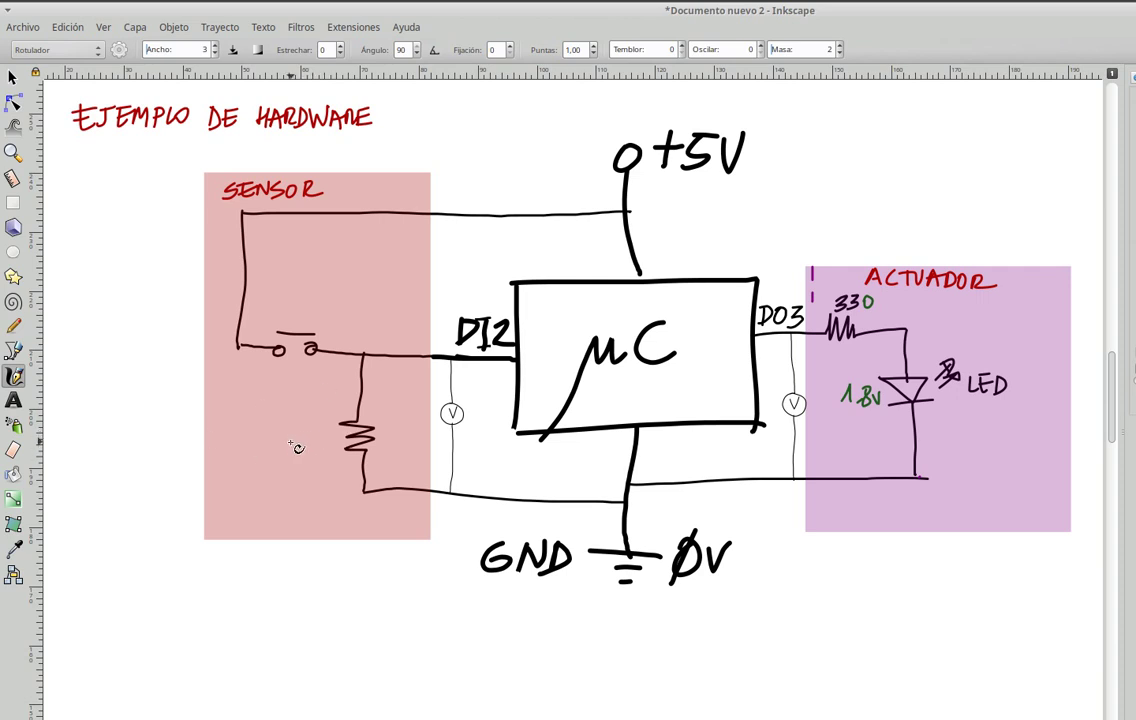
mouse_move(297, 428)
mouse_down()
mouse_move(292, 448)
mouse_move(306, 431)
mouse_move(342, 457)
mouse_up()
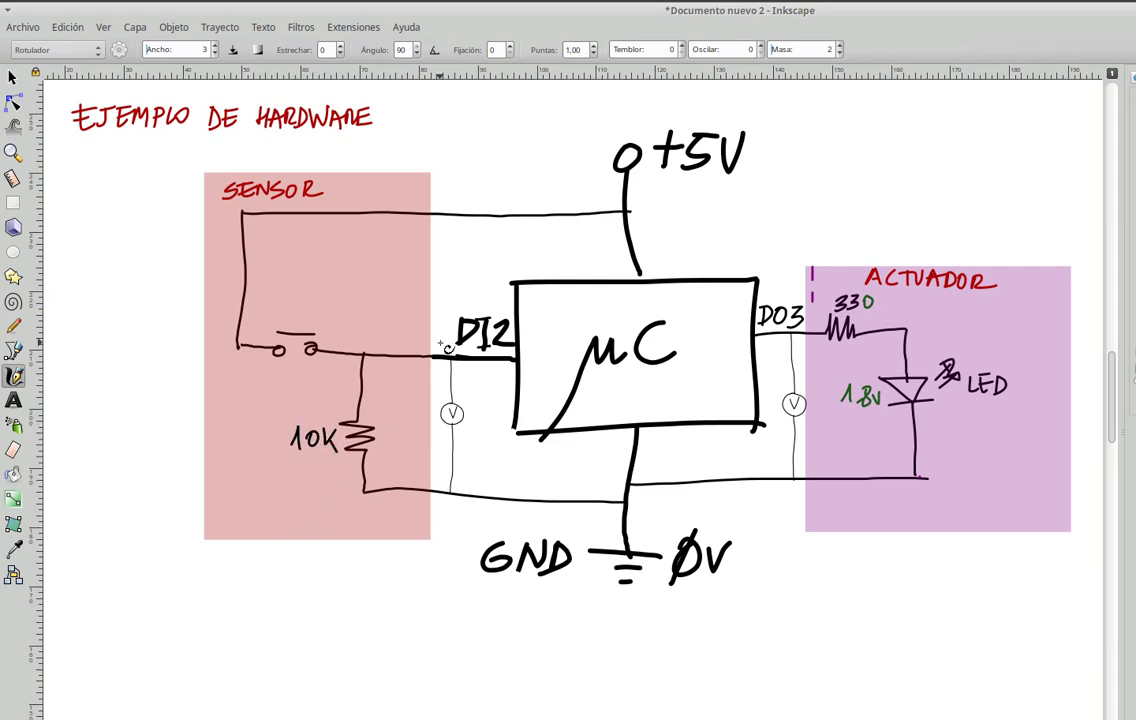
key(alt+Tab)
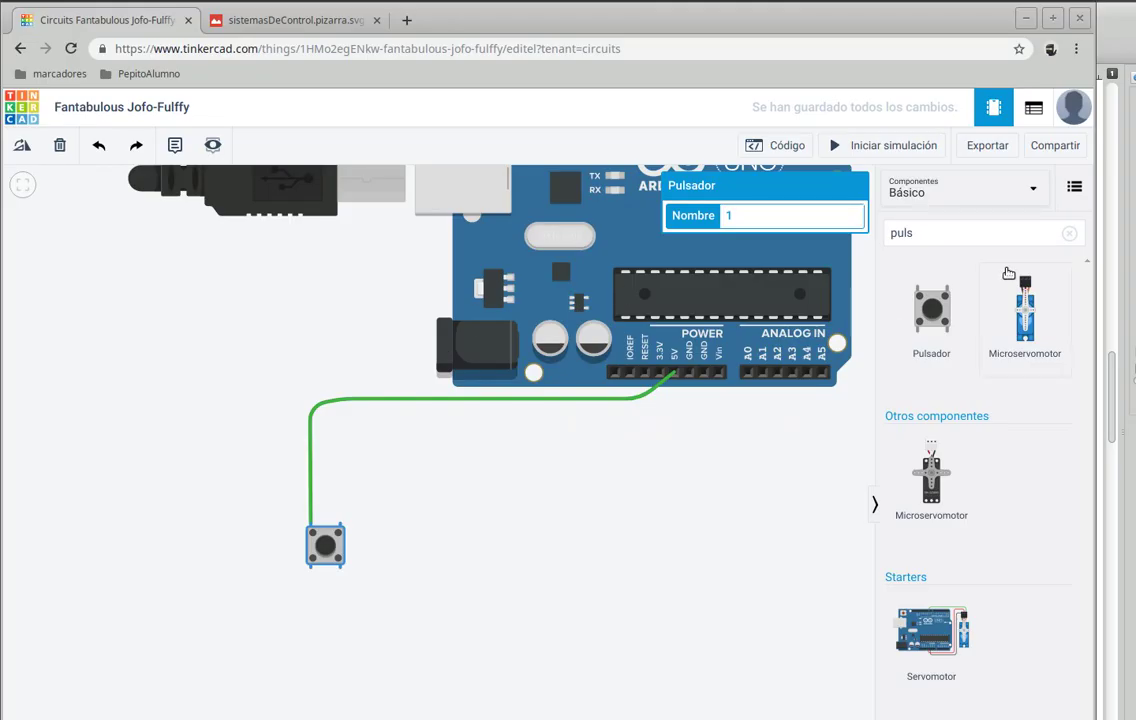
Step: Search the components for res, place a resistor beside the push button, and set its resistance to 10 kΩ
double_click(902, 231)
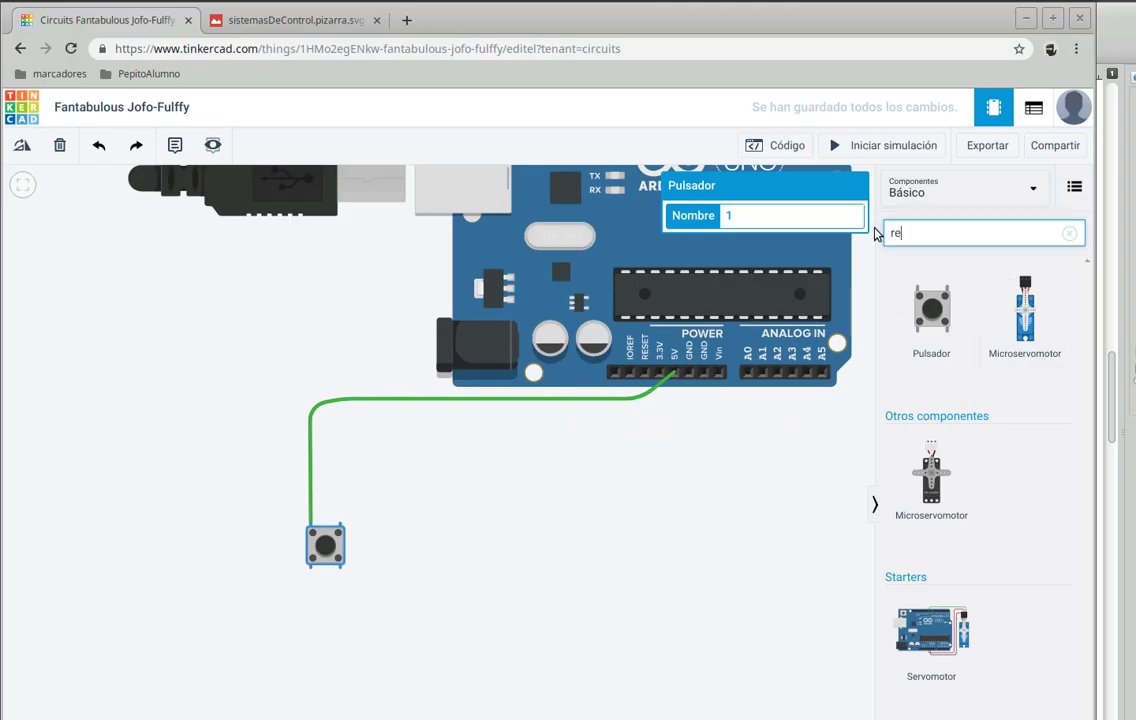
text(res)
drag(938, 360, 453, 596)
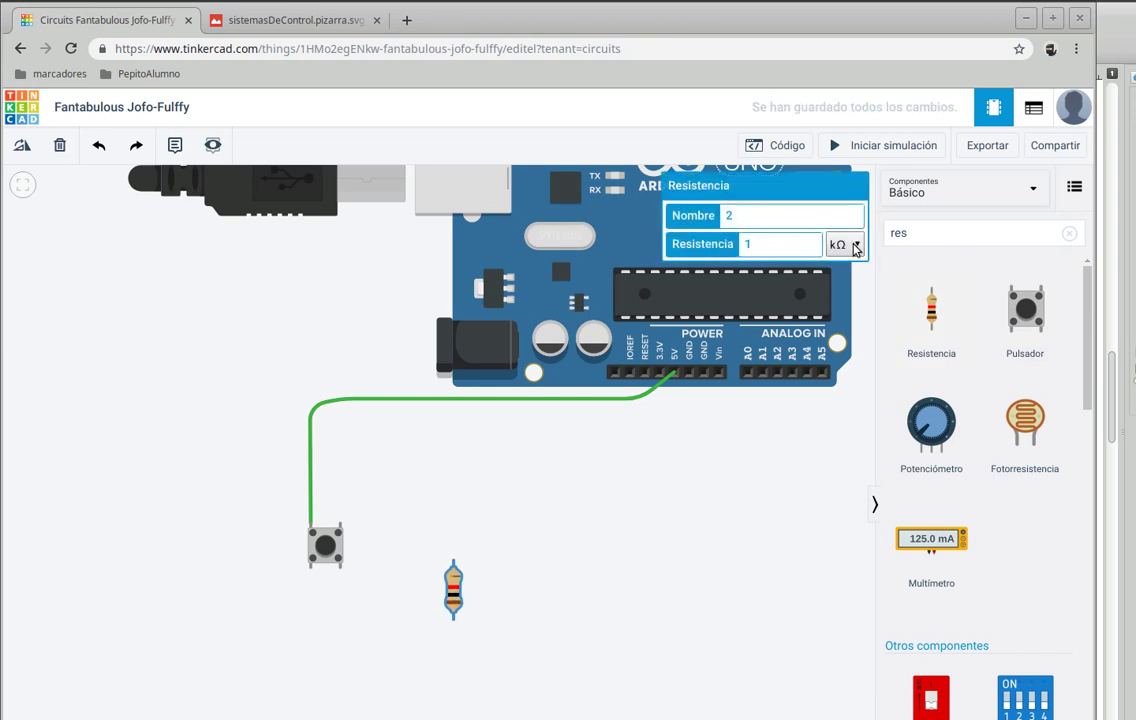
click(775, 247)
text(0)
click(674, 555)
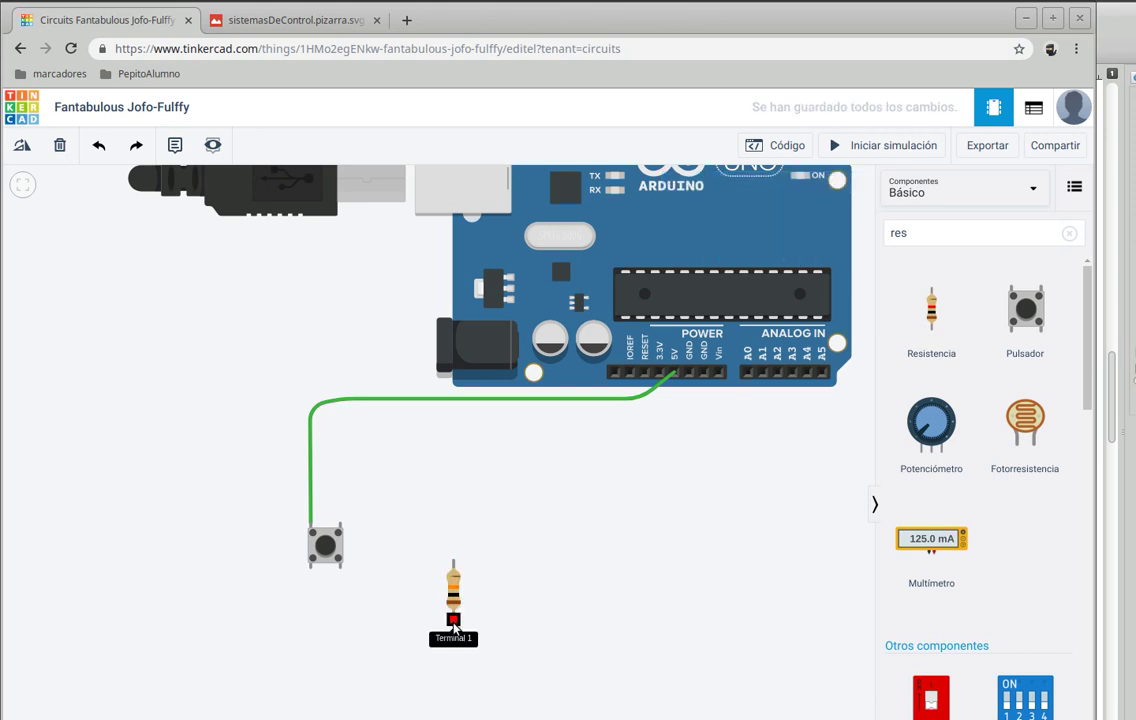
Step: Wire the push button's upper-right terminal to the resistor's upper end, routing the cable over with two bends
click(340, 525)
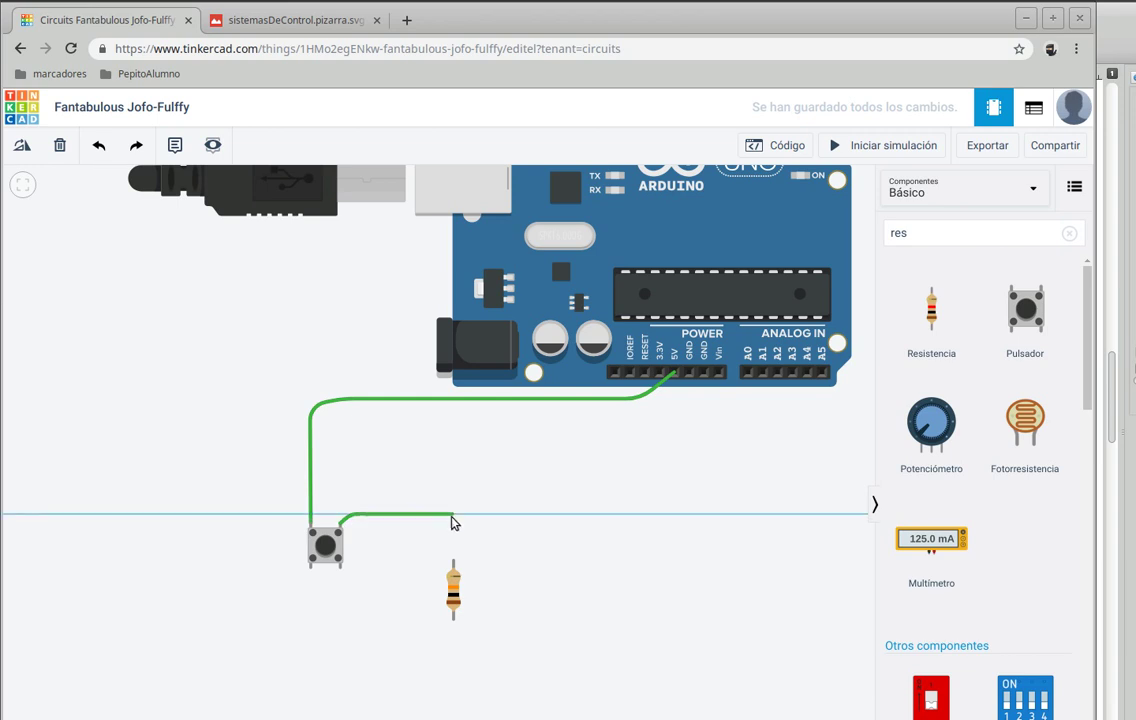
click(452, 516)
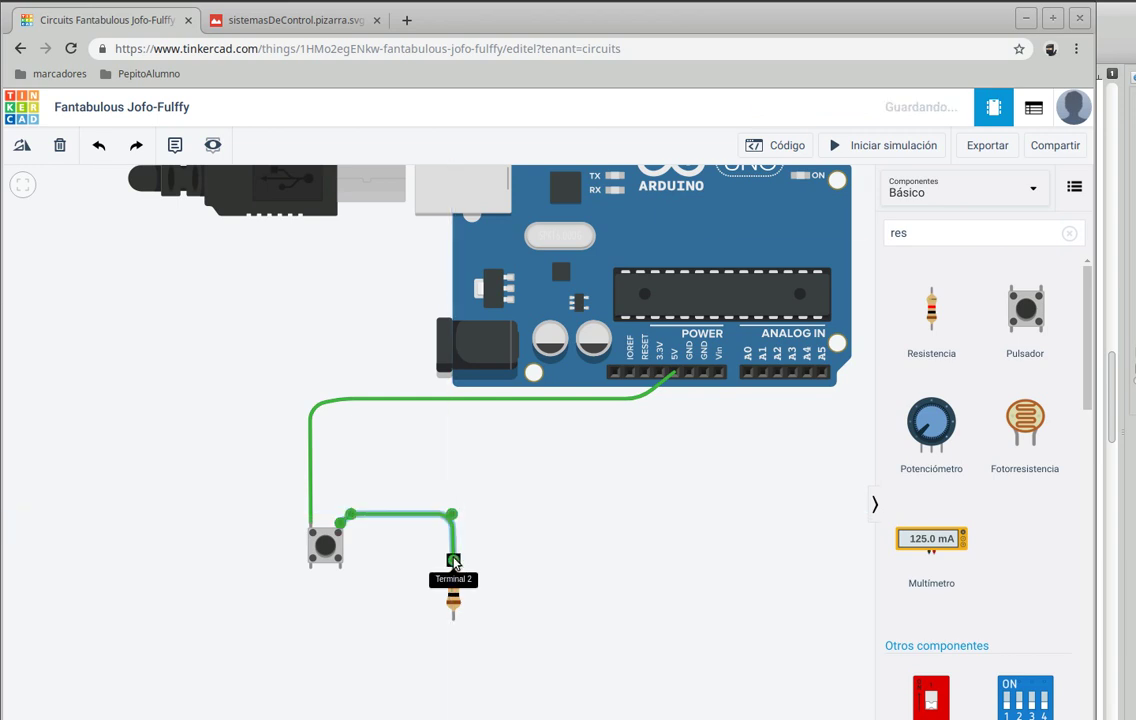
click(453, 562)
Step: Wire the resistor's lower end to the GND pin beside 5V, routing the cable below the resistor and up to the board
click(453, 621)
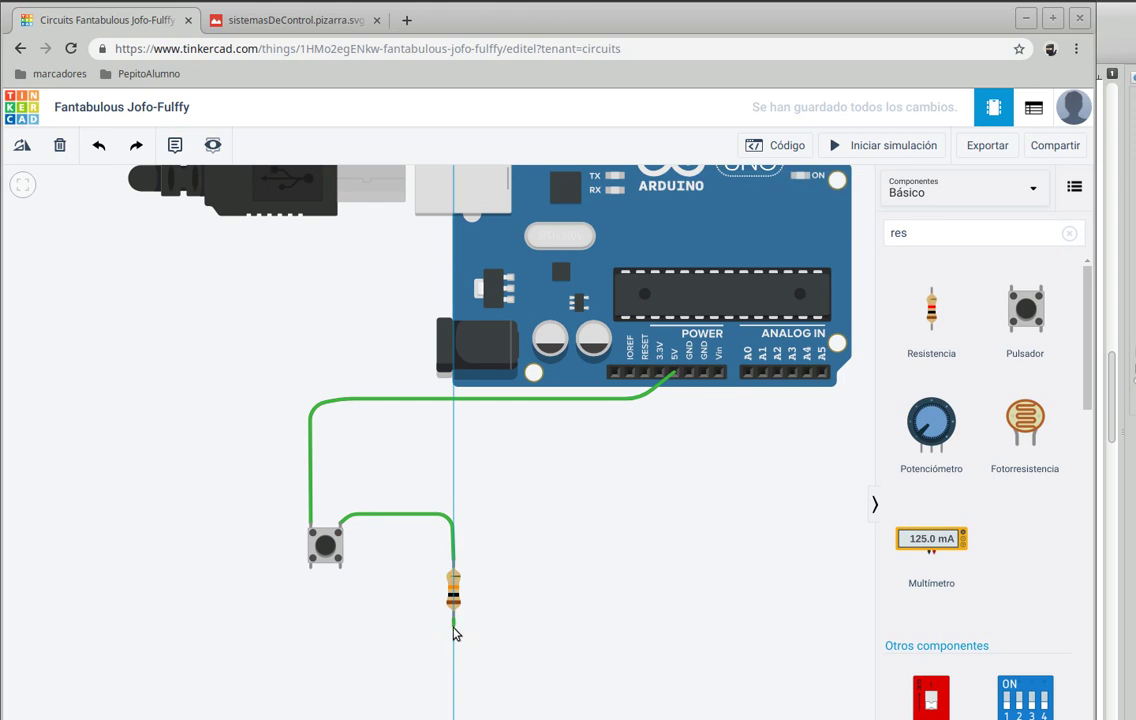
click(452, 650)
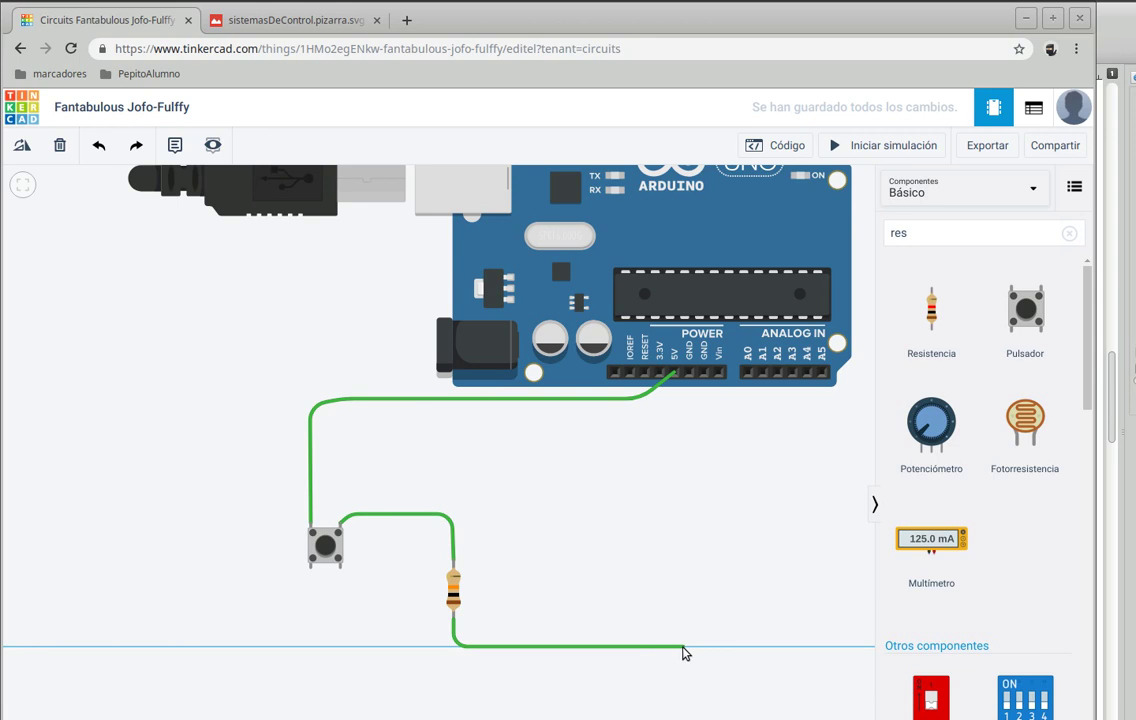
click(676, 647)
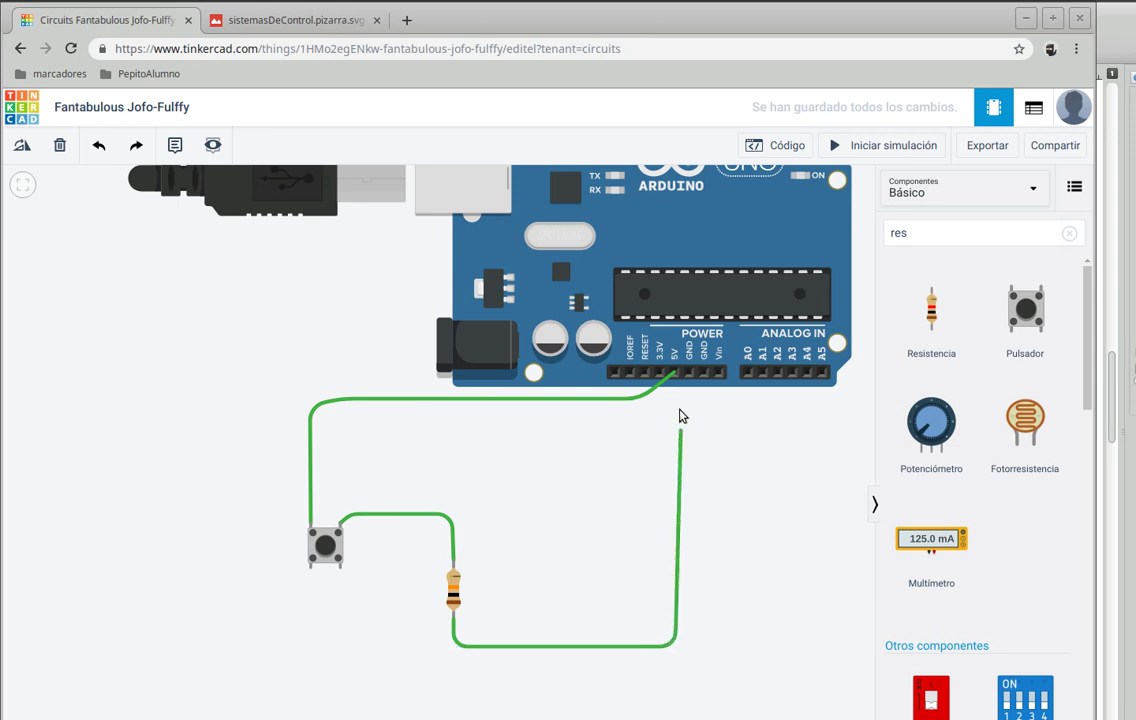
click(700, 645)
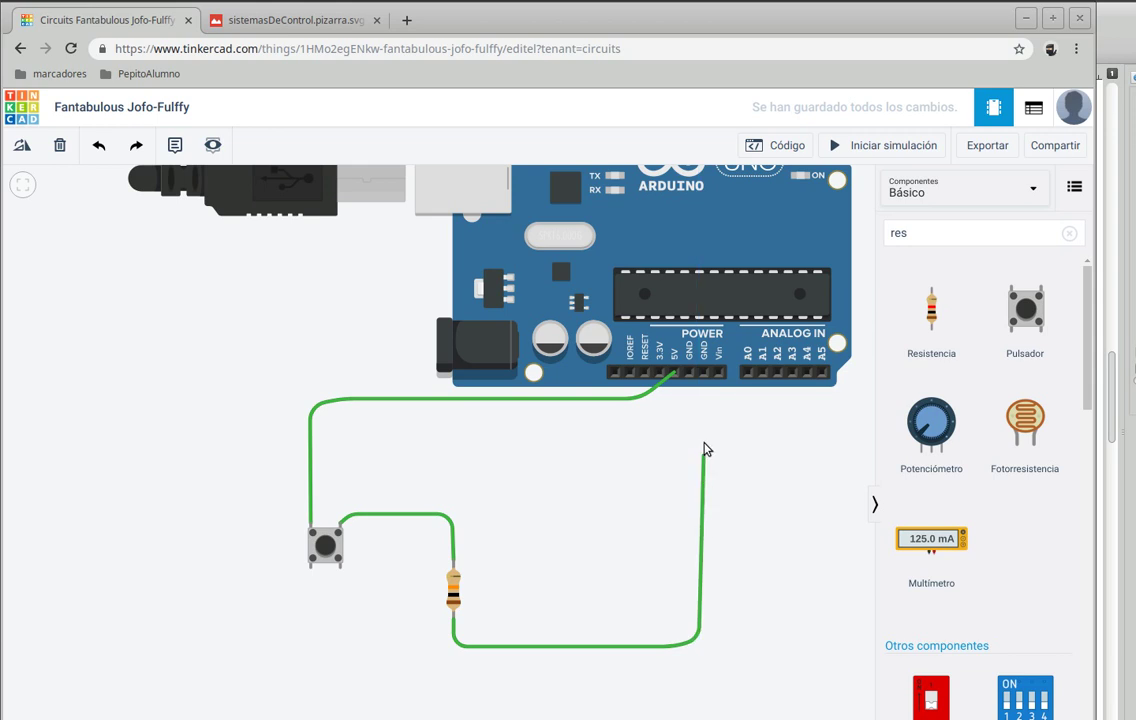
click(691, 375)
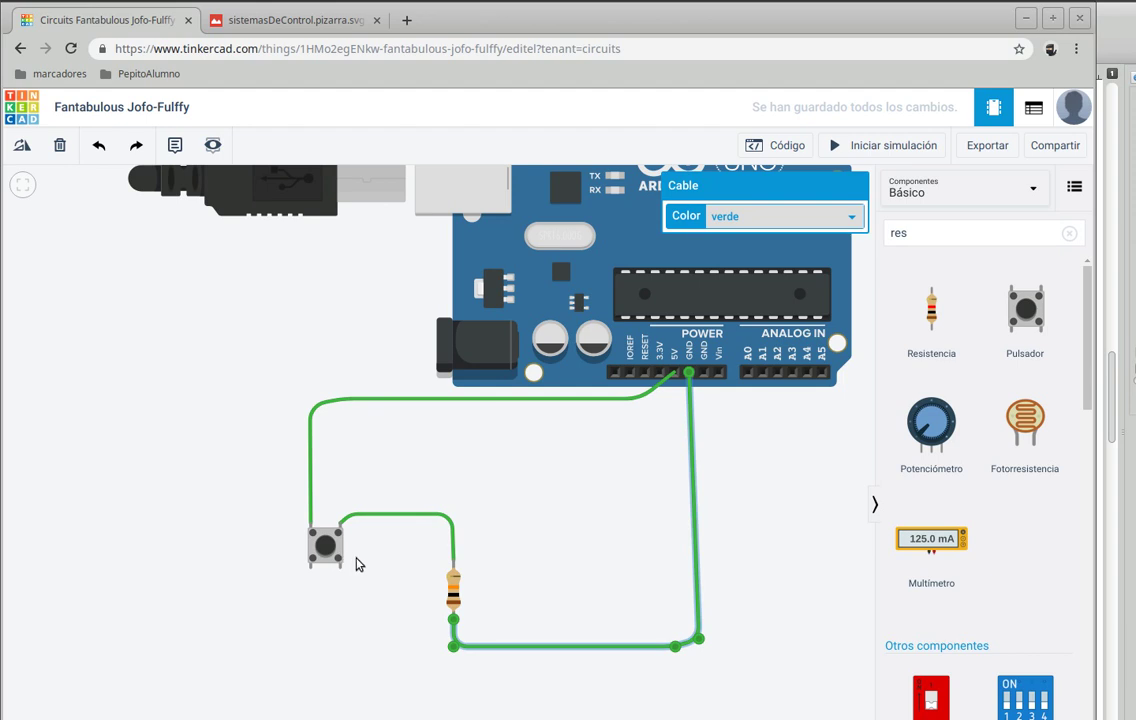
click(765, 526)
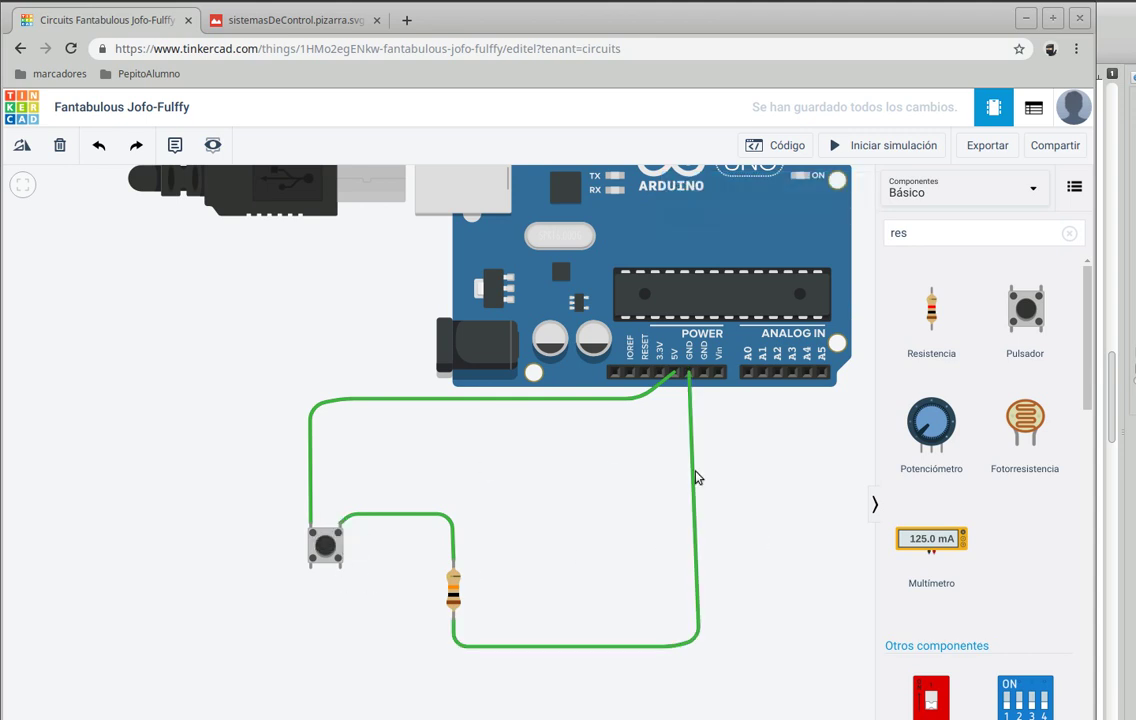
Step: Wire digital pin 7 of the Arduino to the push button's upper-right terminal, with one bend left of the board
scroll(820, 522, up, 3)
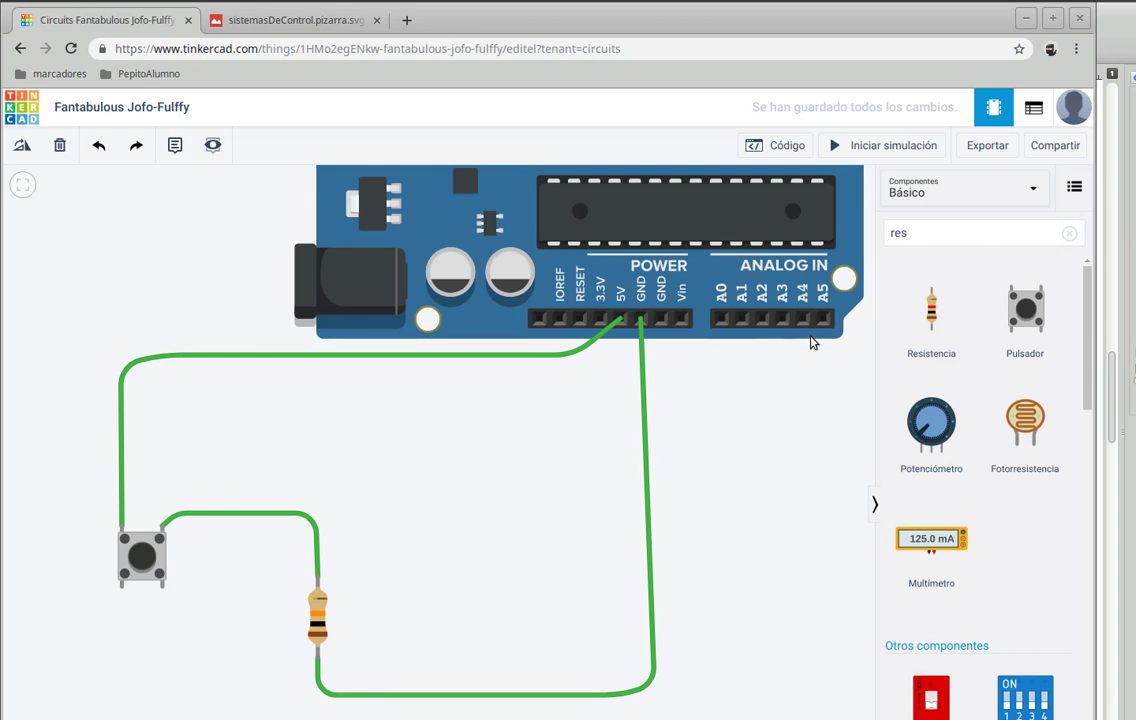
scroll(753, 390, down, 2)
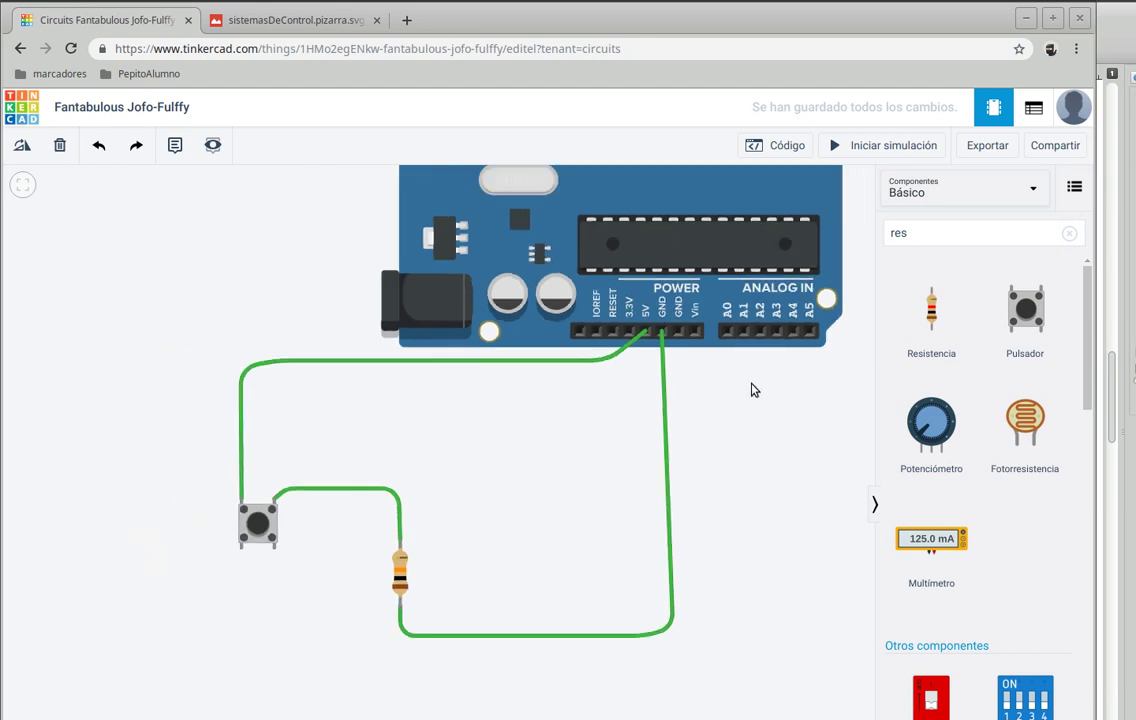
drag(839, 236, 773, 440)
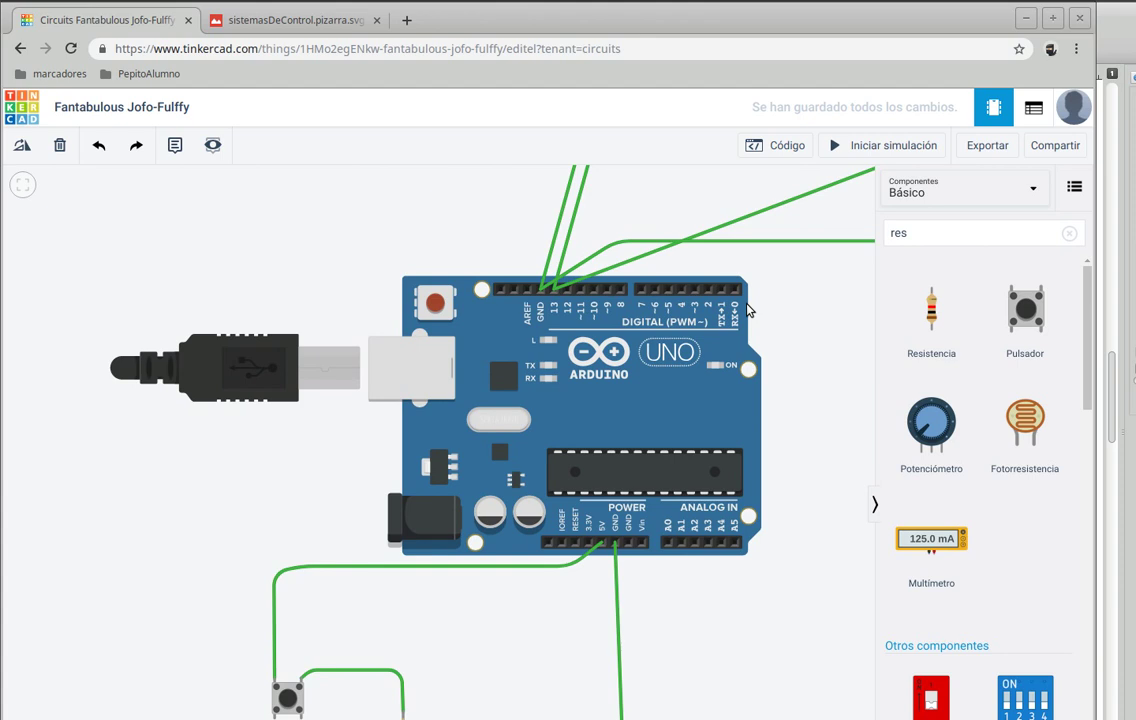
click(641, 293)
click(328, 472)
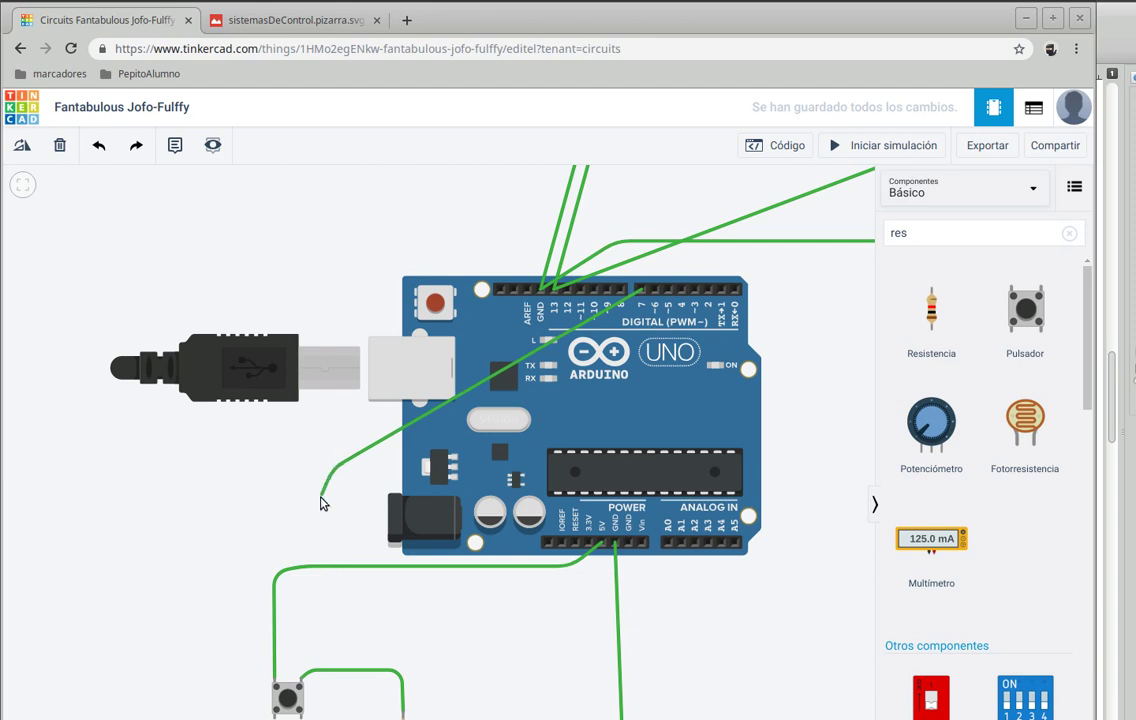
click(301, 683)
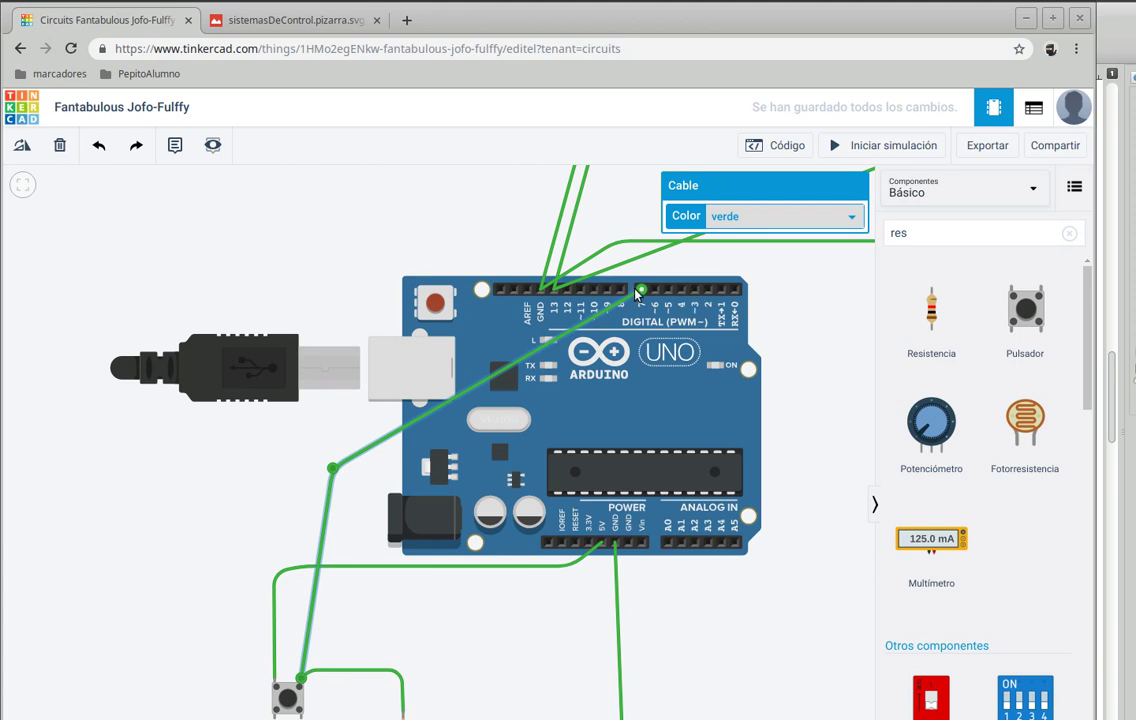
scroll(826, 501, down, 1)
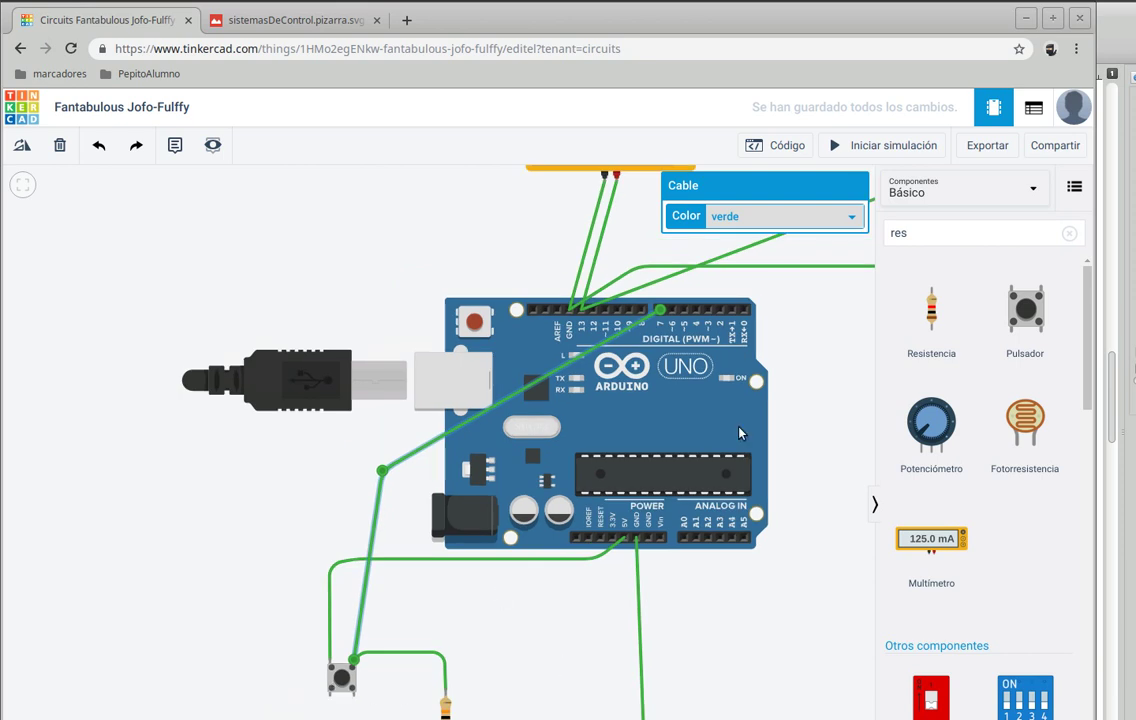
Step: Switch to the Inkscape sketch and change the digital input label to DI7 by replacing its digit with a handwritten 7
key(alt+Tab)
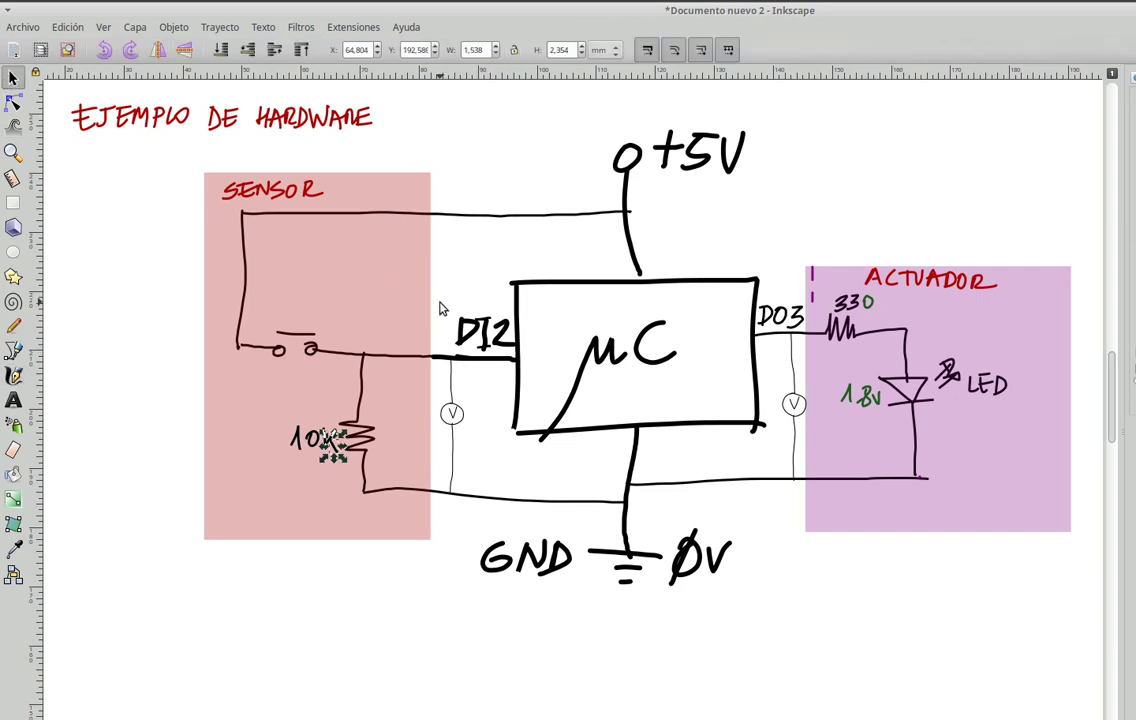
key(Escape)
click(512, 360)
key(Escape)
click(510, 350)
key(Delete)
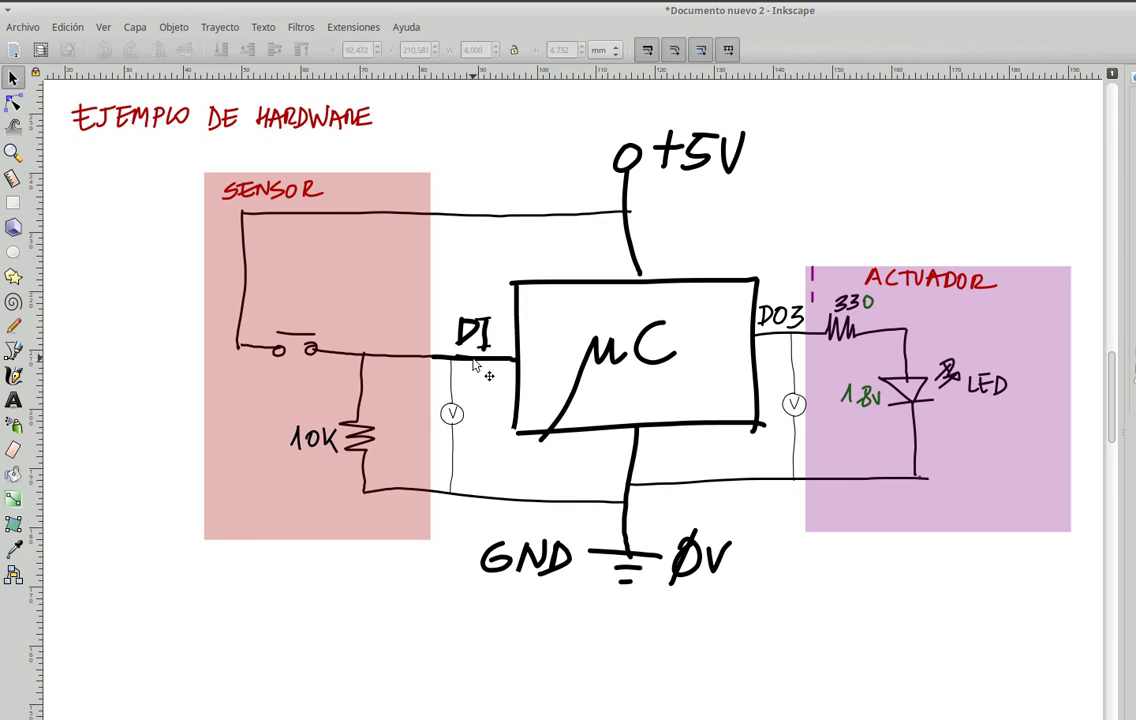
key(c)
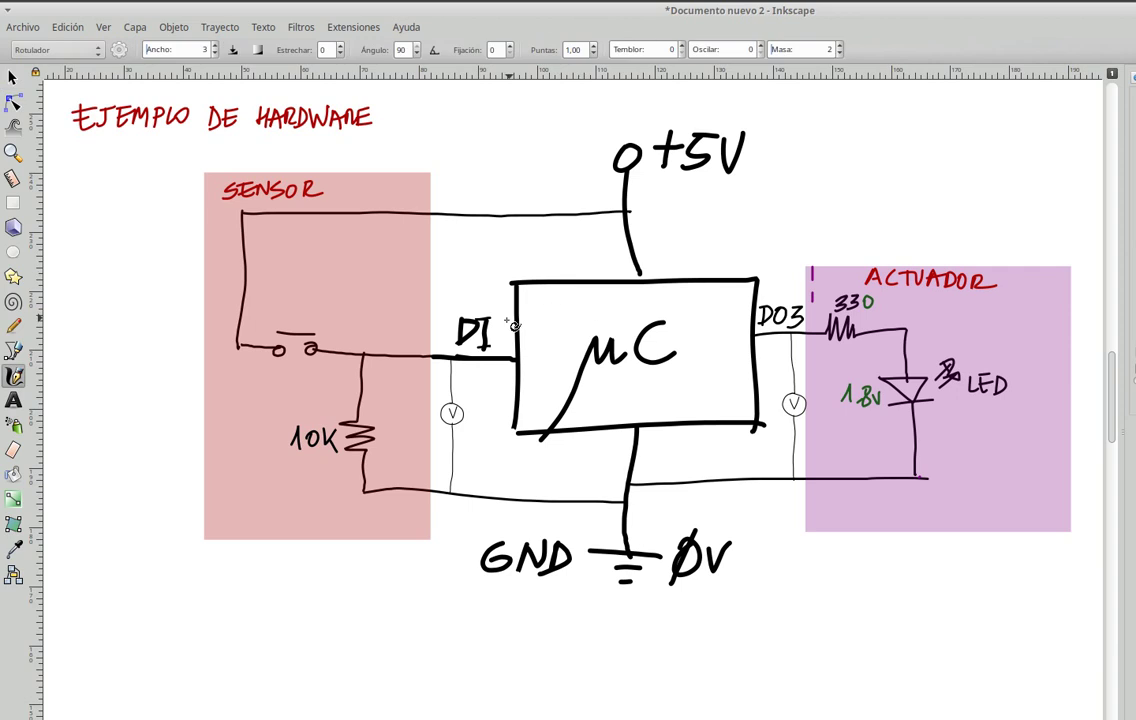
drag(497, 322, 501, 346)
Step: Change the output label to DO13 by shifting the 3 and handwriting a 1 before it, and remove the stray purple dashes
key(s)
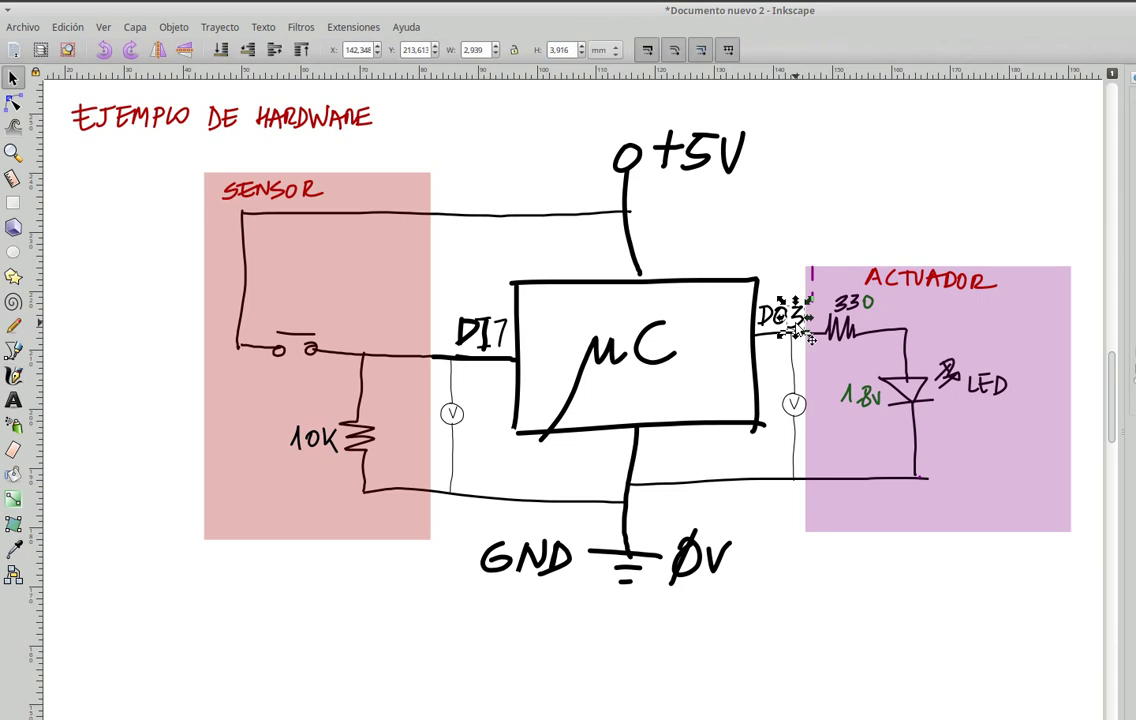
mouse_move(806, 334)
mouse_down()
mouse_move(792, 320)
mouse_move(806, 318)
mouse_up()
click(795, 321)
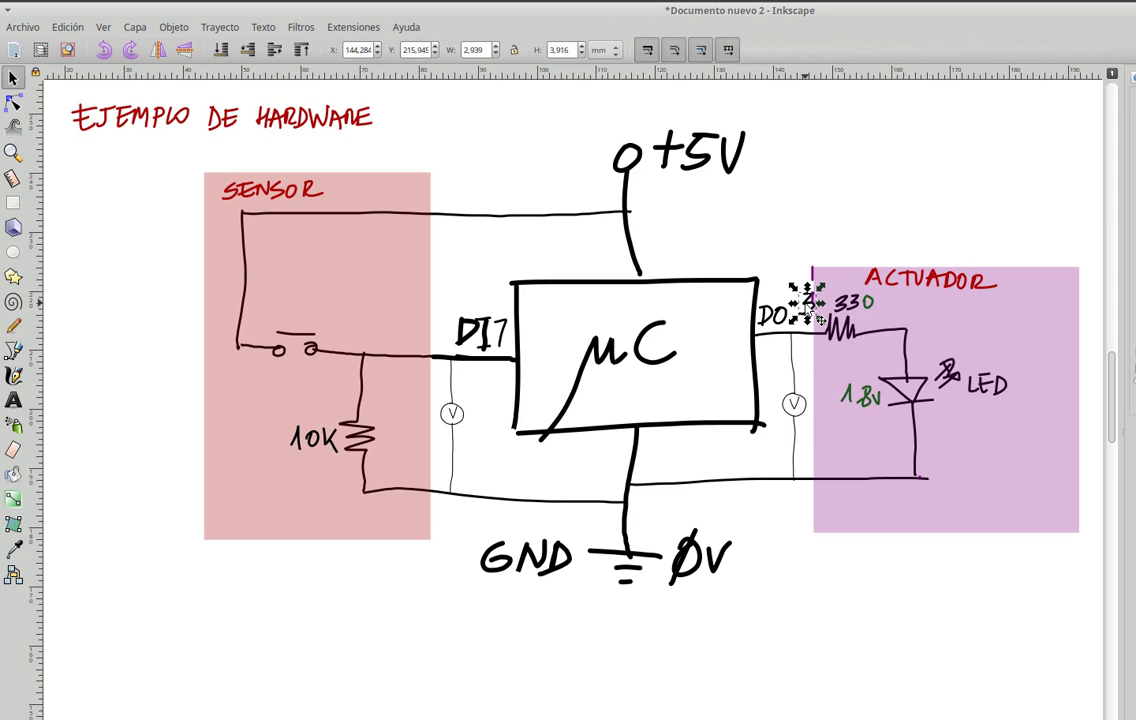
drag(816, 314, 823, 307)
click(811, 297)
click(811, 297)
key(Delete)
click(806, 313)
key(Escape)
key(c)
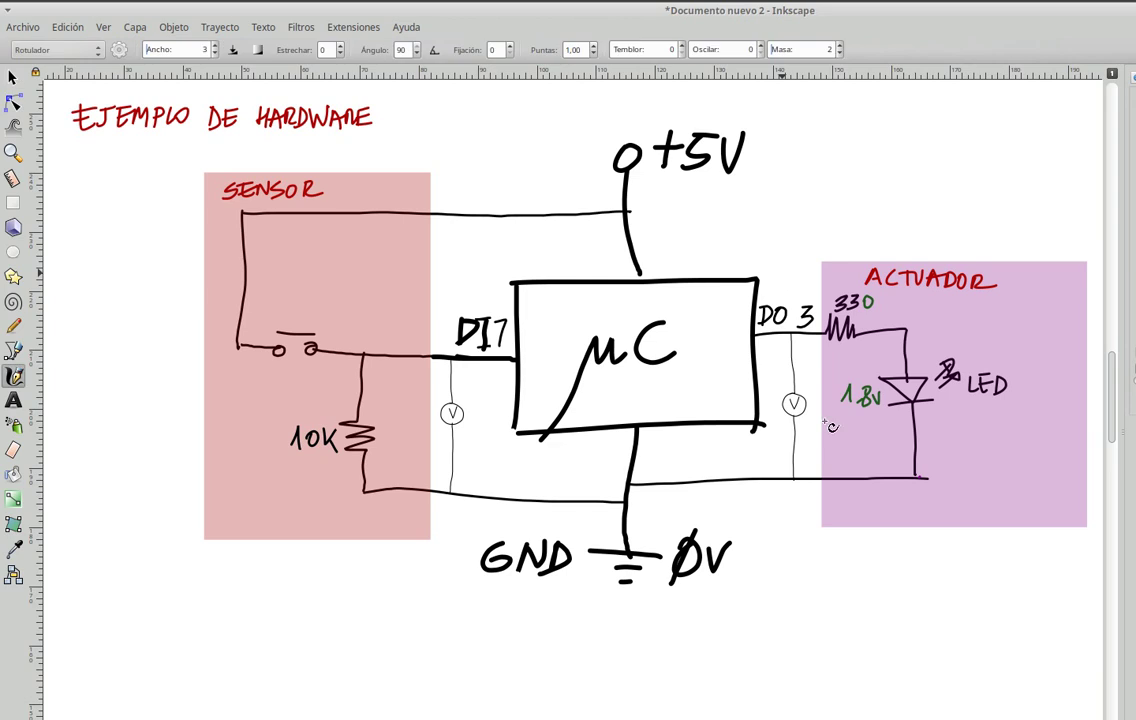
drag(796, 308, 795, 326)
Step: Return to Tinkercad and place a second multimeter left of the Arduino, above the push button
key(alt+Tab)
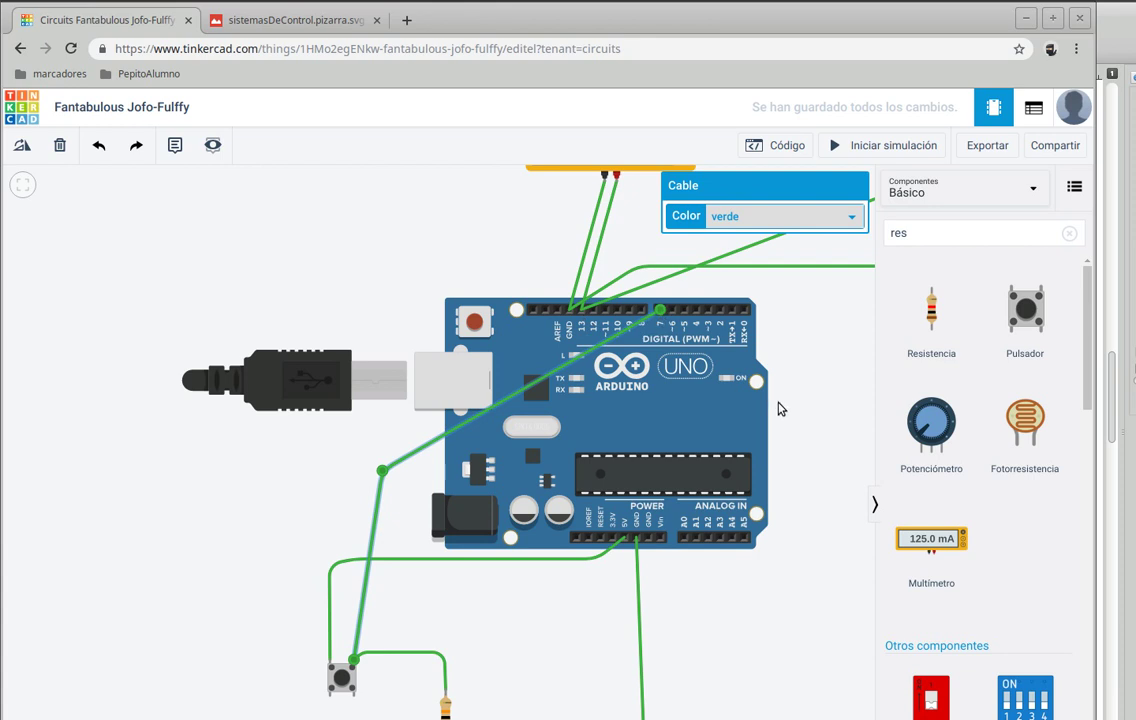
key(alt+Tab)
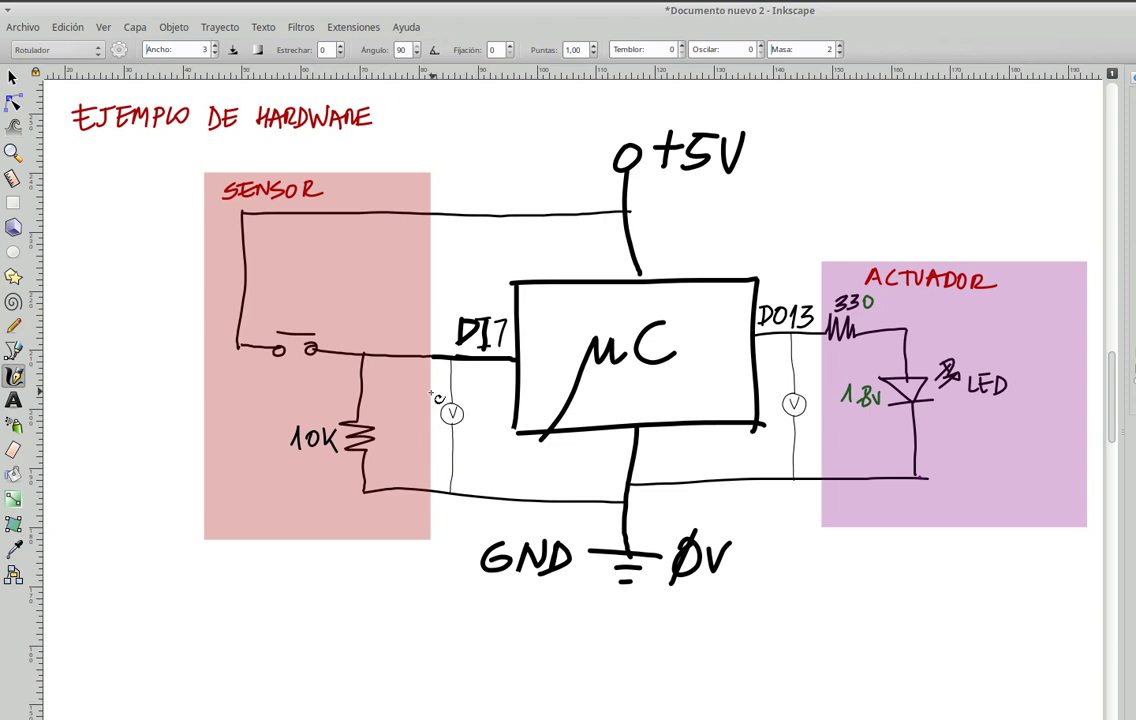
key(alt+Tab)
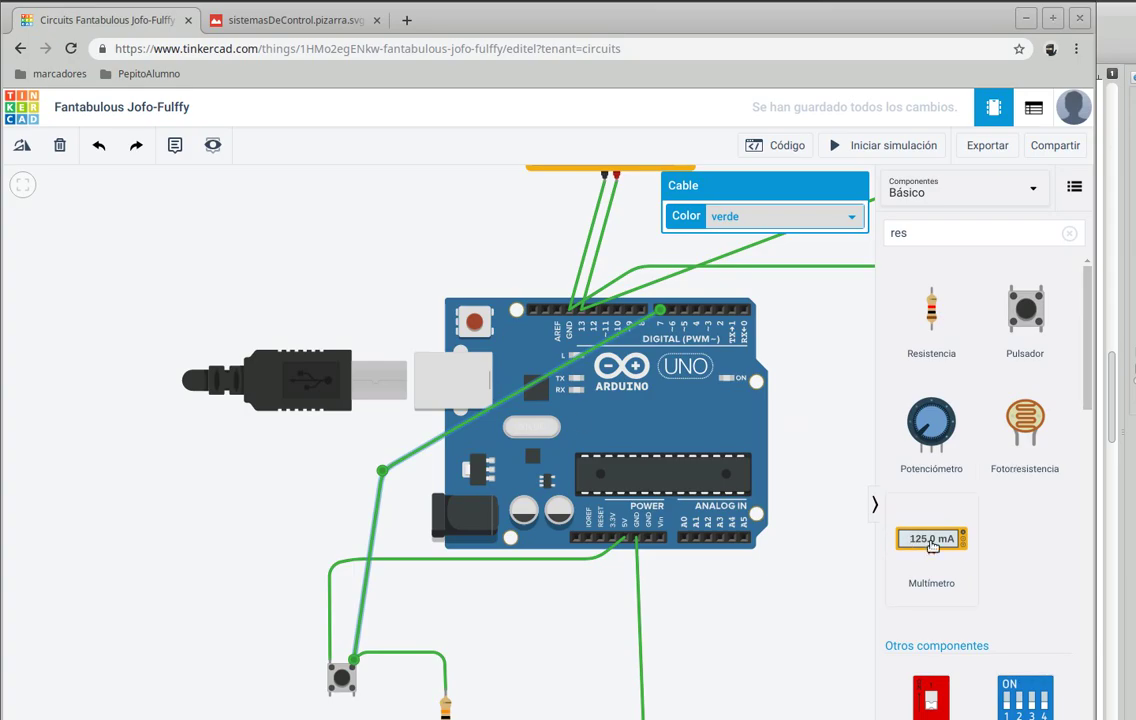
drag(945, 548, 254, 508)
click(295, 528)
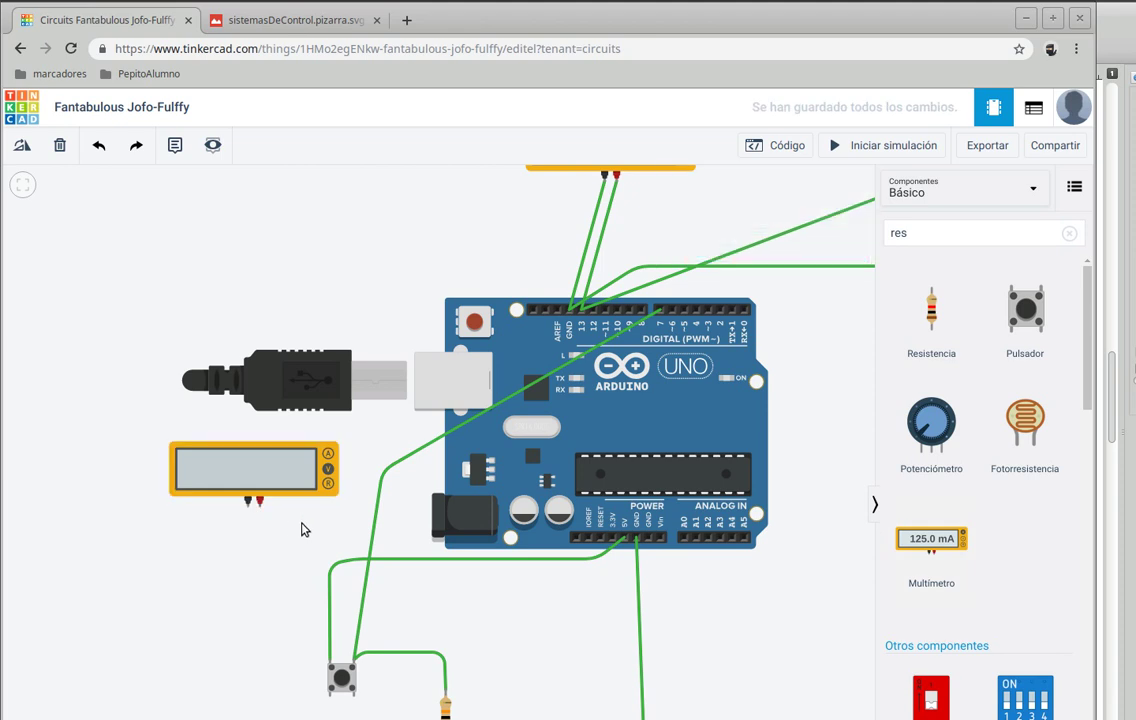
click(247, 507)
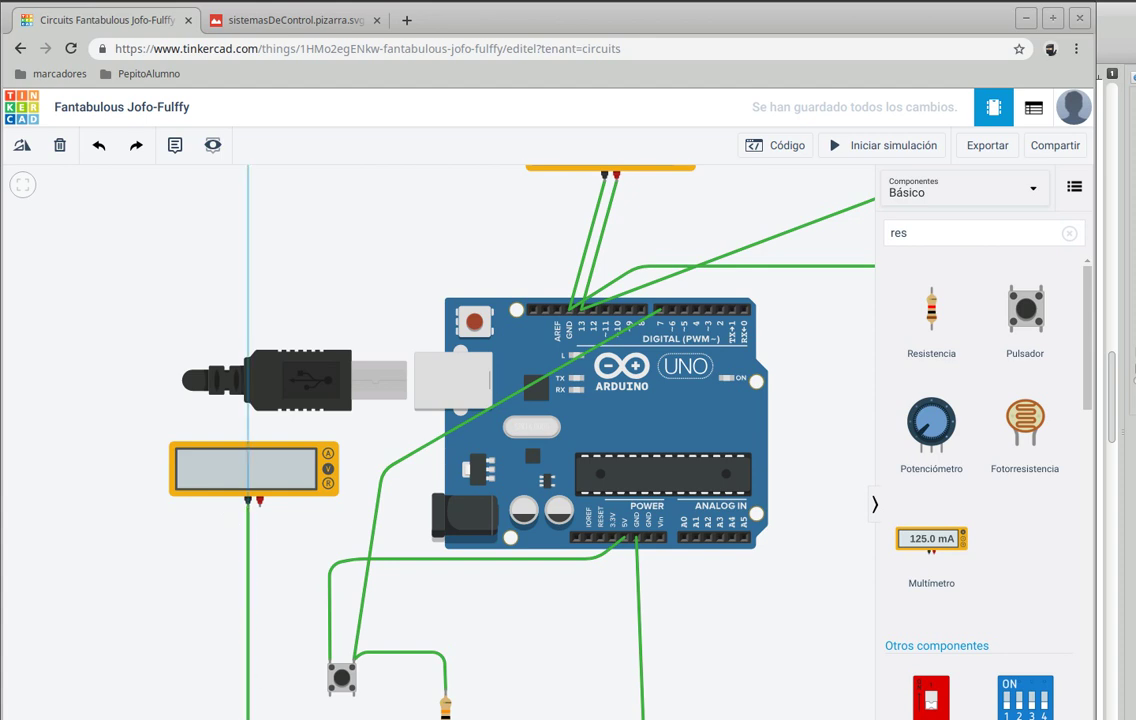
click(243, 640)
click(283, 626)
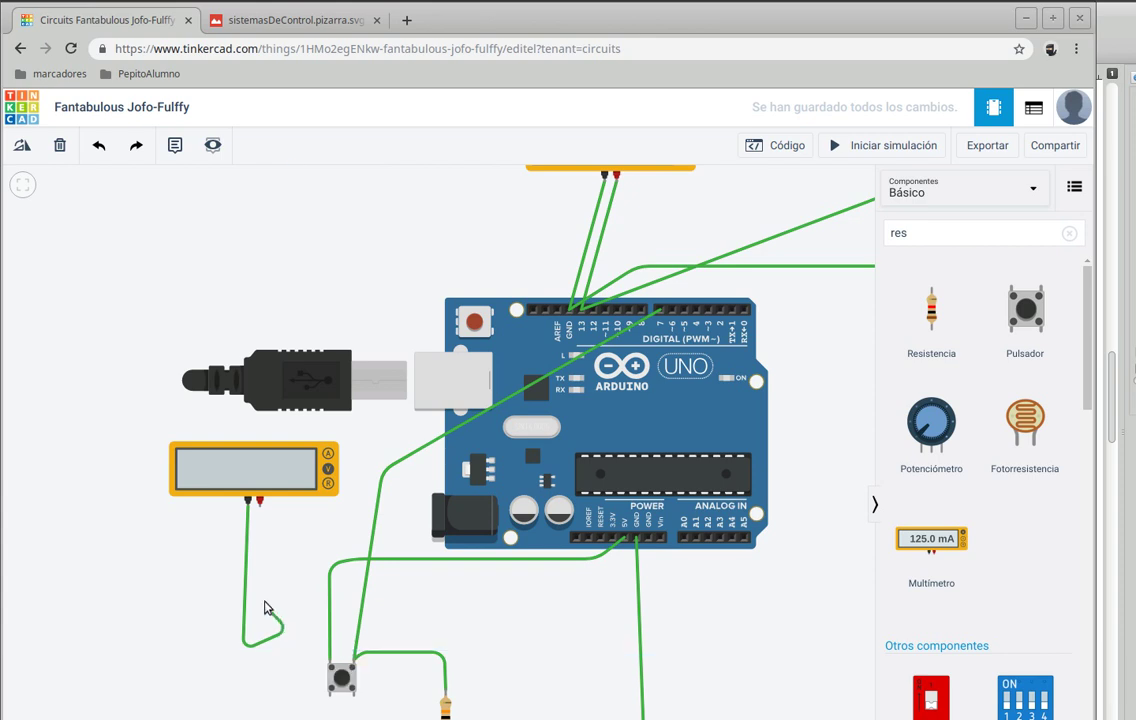
key(Escape)
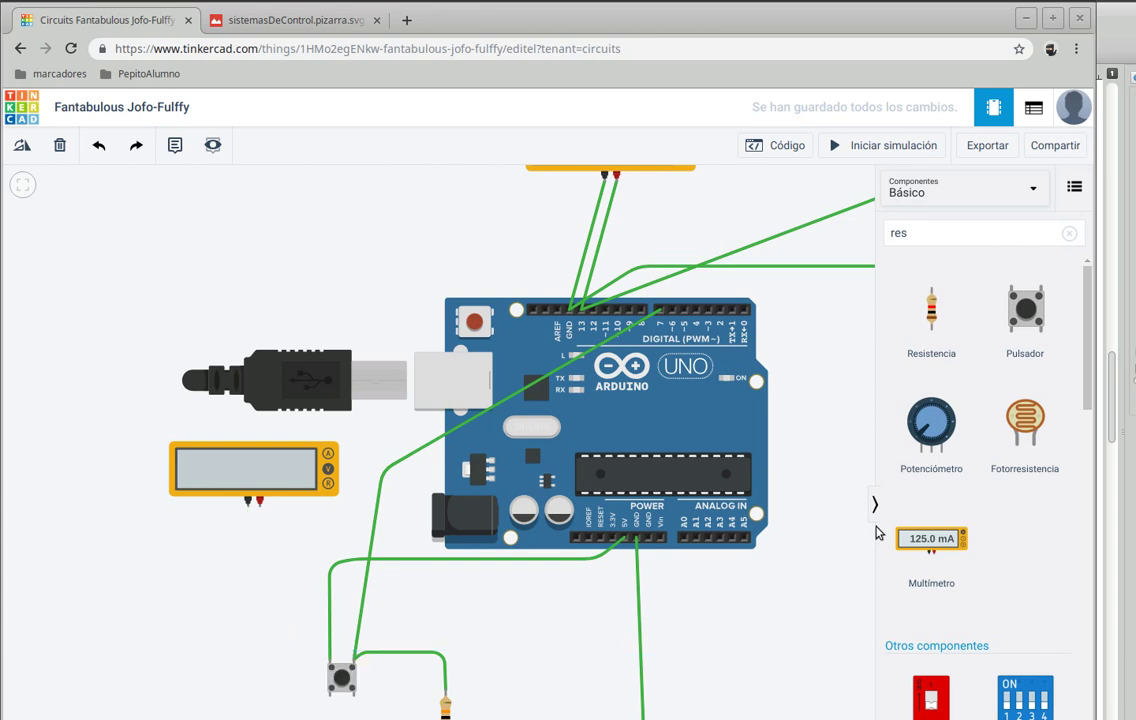
Step: Wire the 10 kΩ resistor's lower end to the new multimeter's black terminal, with one bend left of the push button
scroll(773, 578, down, 2)
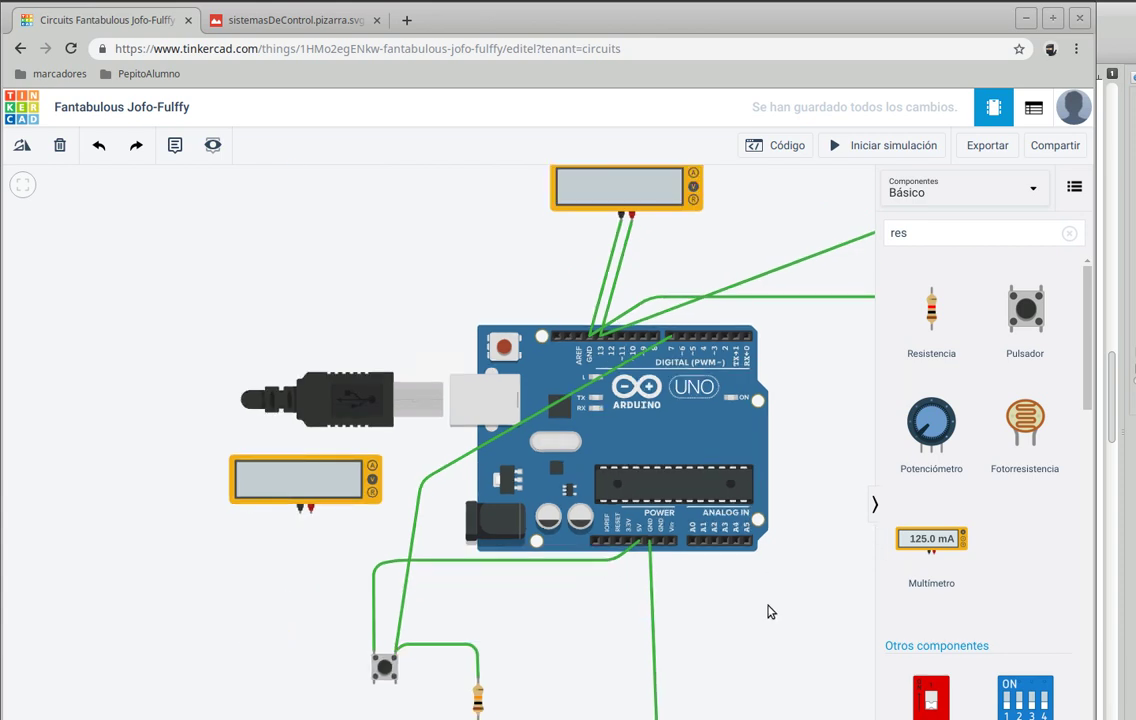
drag(752, 548, 748, 426)
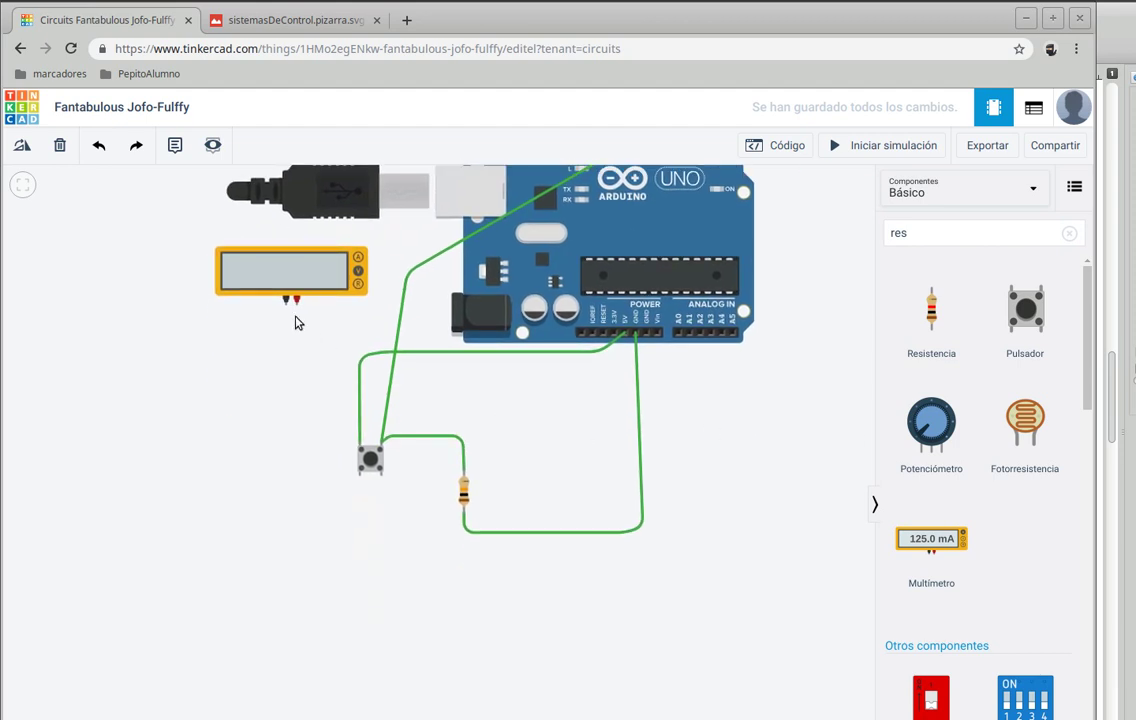
click(463, 513)
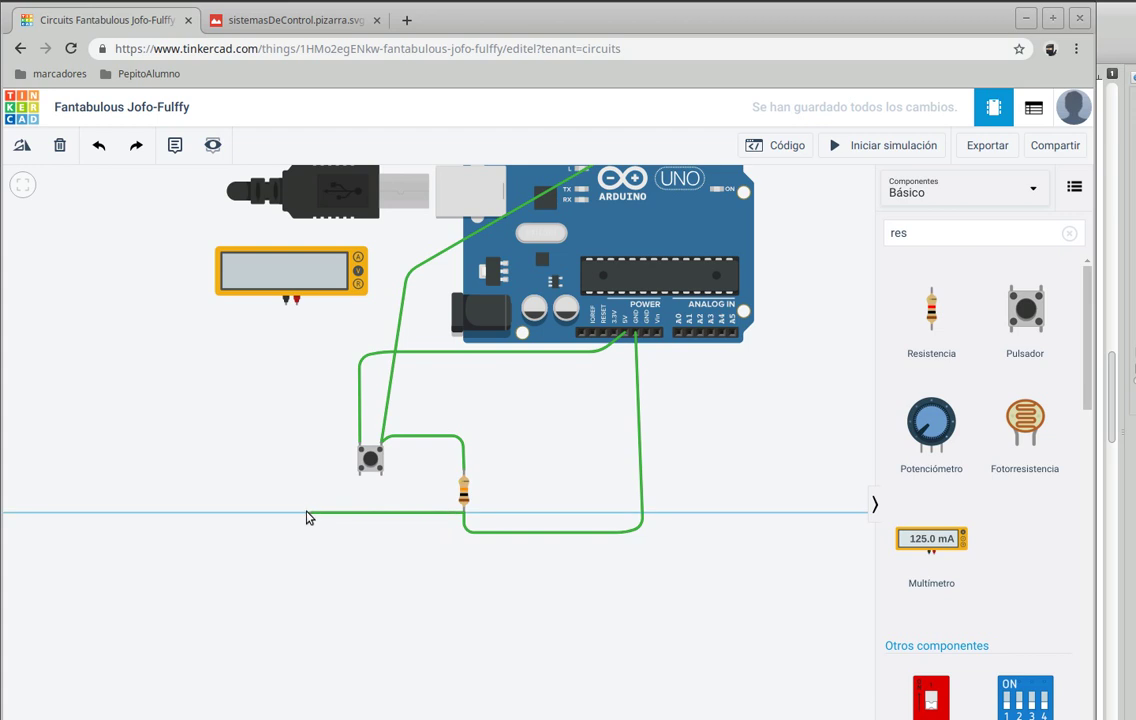
click(285, 513)
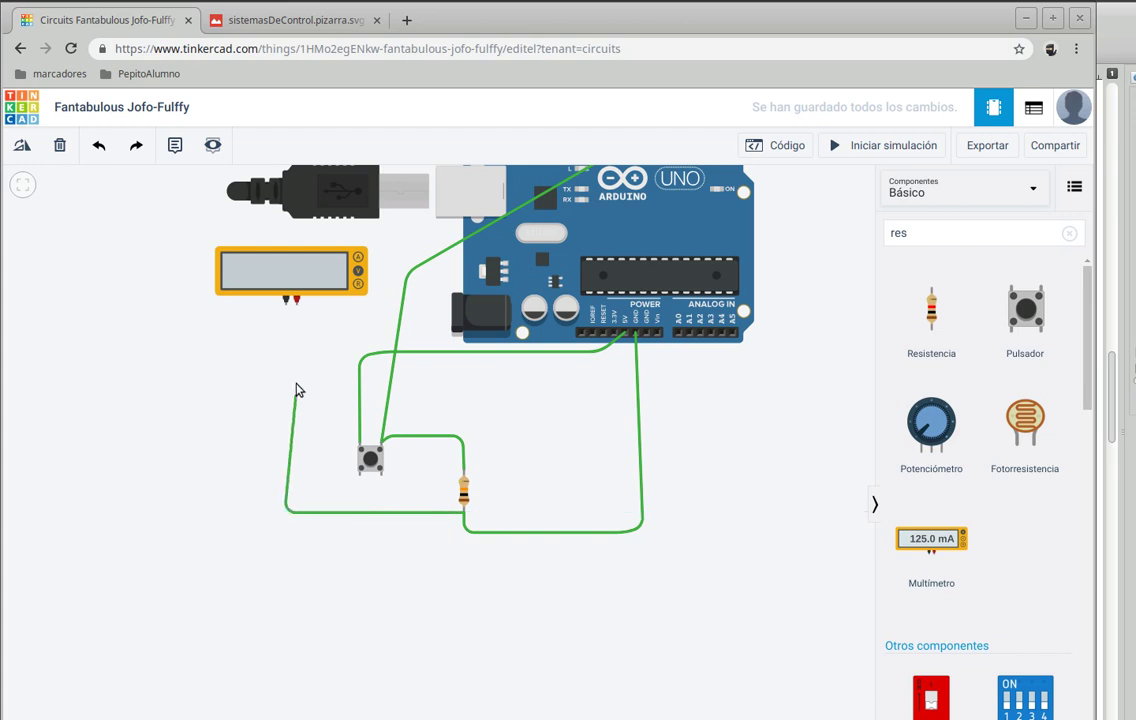
click(286, 306)
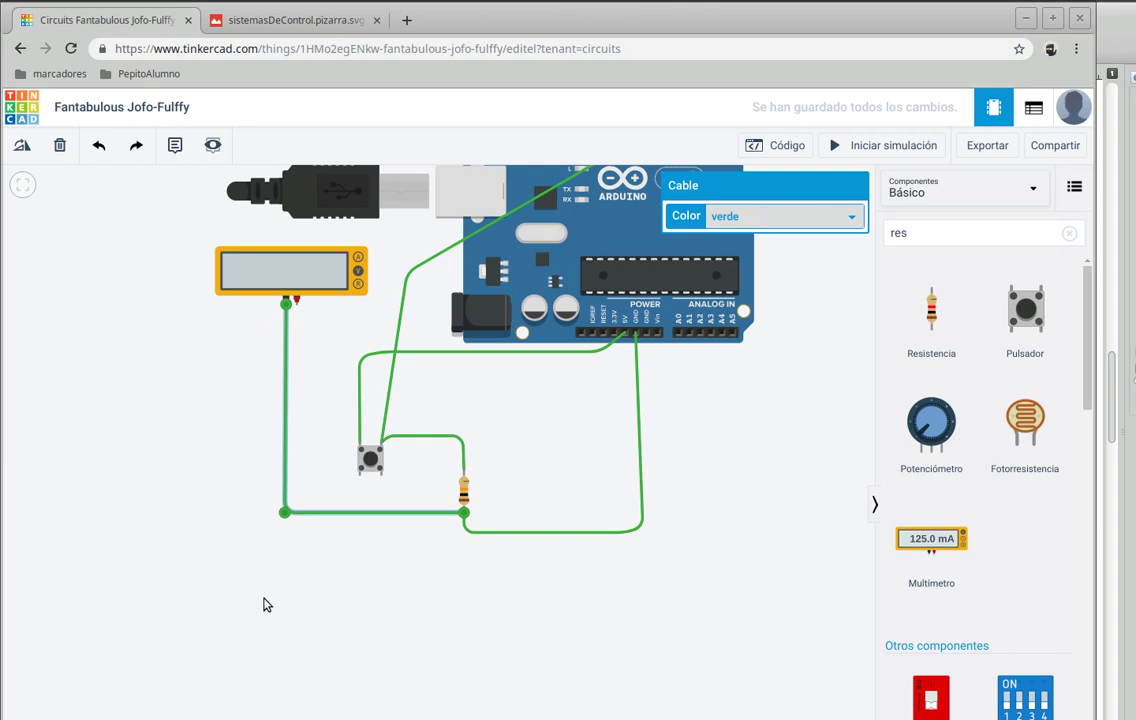
Step: Wire the push button's upper-right terminal to the new multimeter's red terminal, routing the cable with two bends
click(381, 446)
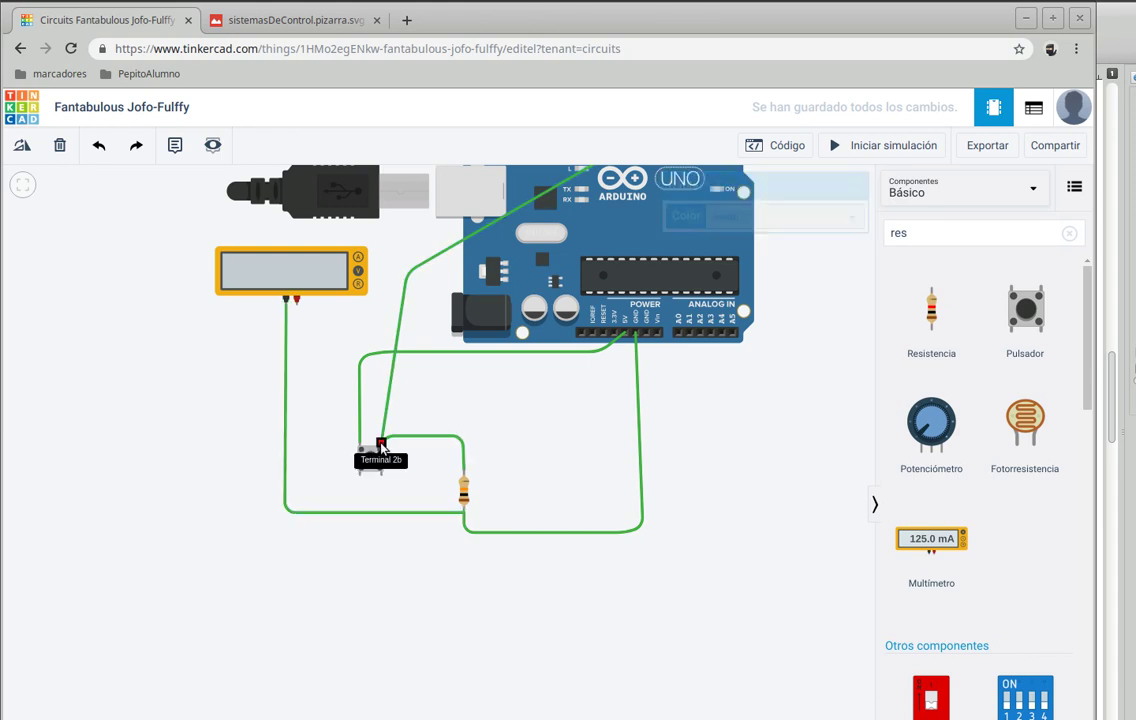
click(381, 324)
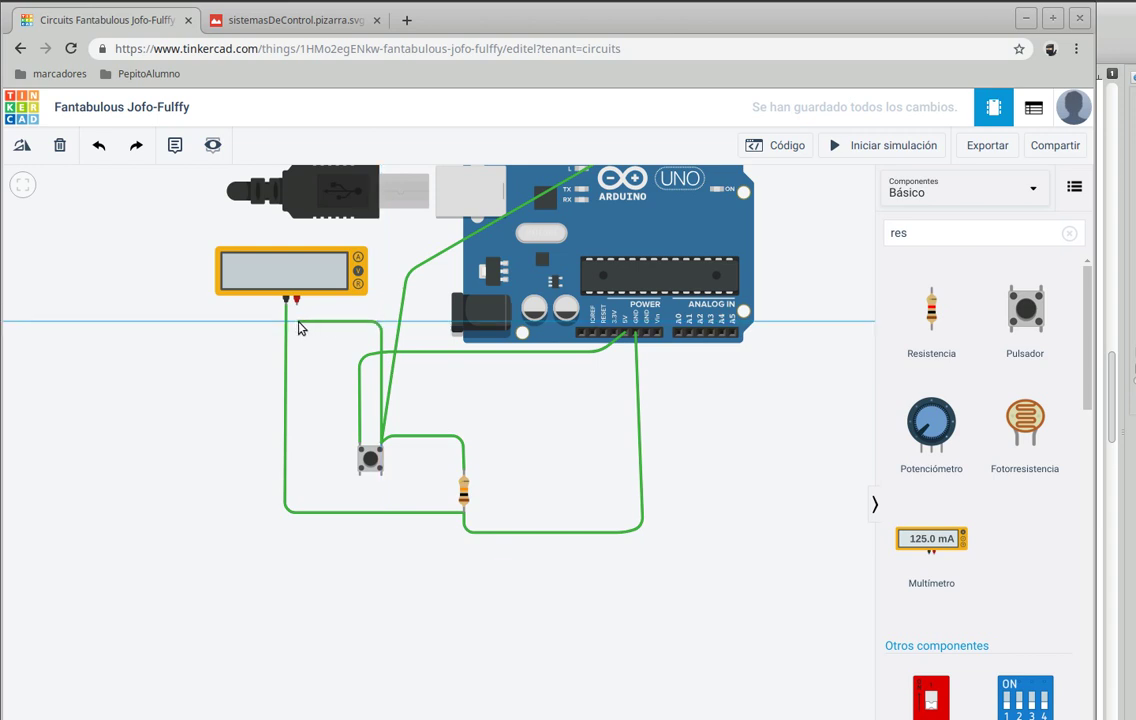
click(298, 323)
click(297, 303)
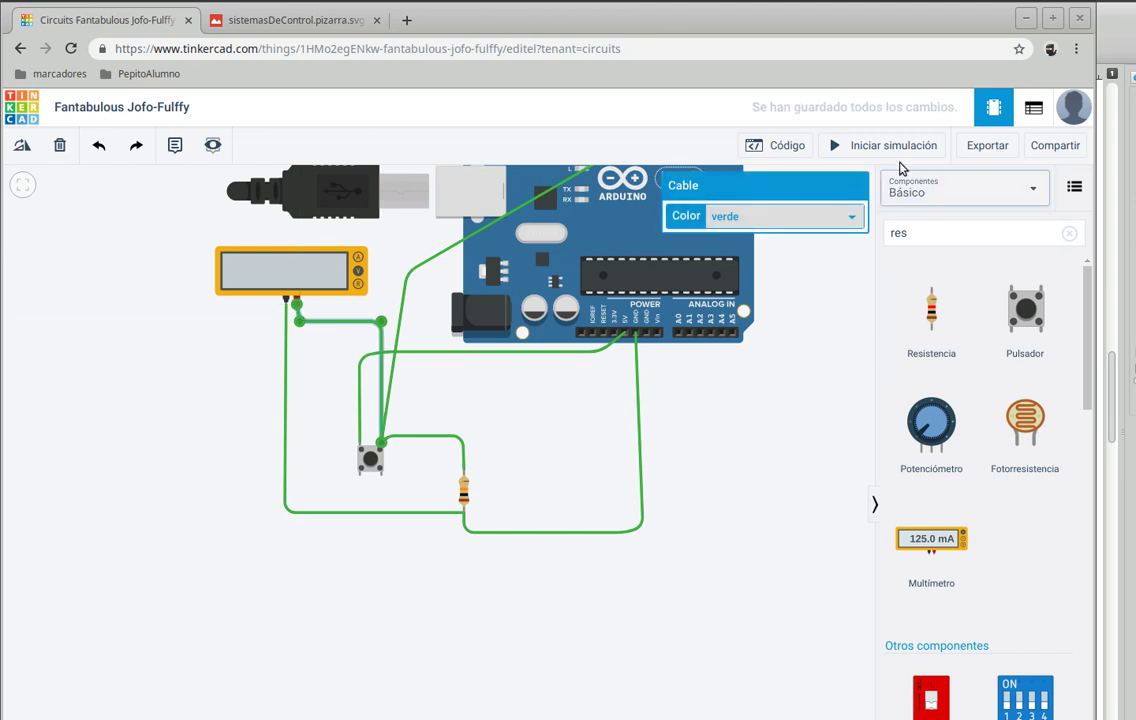
Step: Start the simulation and actuate the push button to check the voltage on the pin 7 multimeter
click(858, 148)
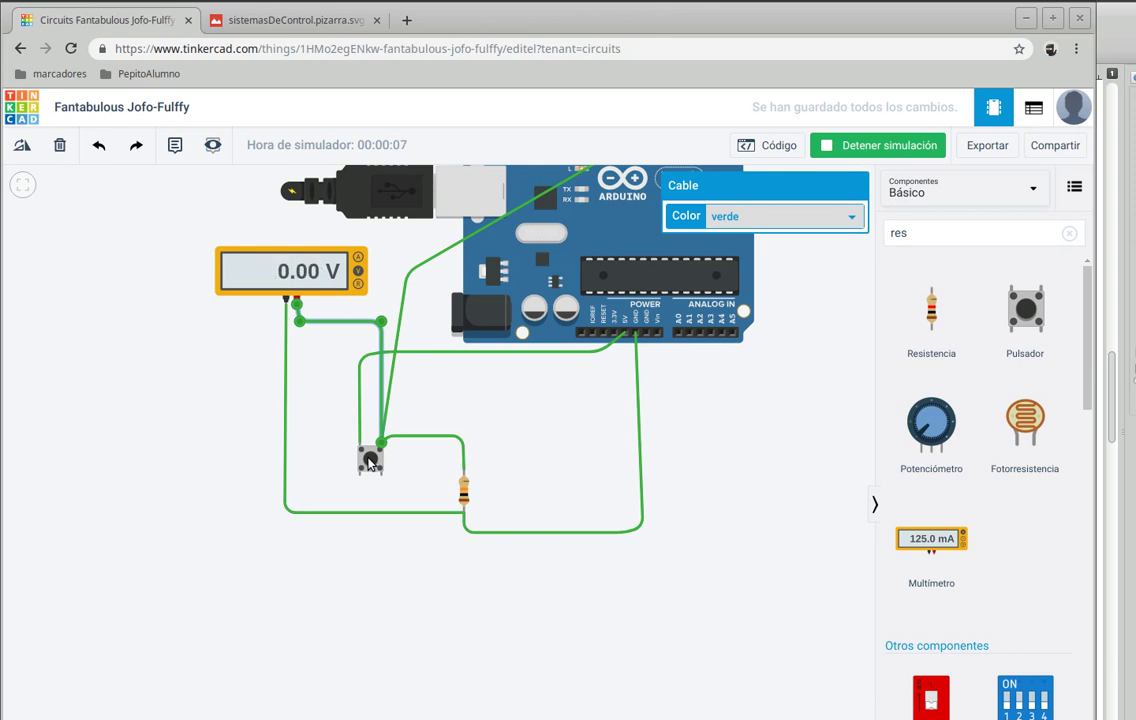
click(370, 461)
drag(370, 461, 360, 344)
Step: Examine the LED and both multimeters in the running simulation, and stop the simulation
drag(812, 385, 659, 581)
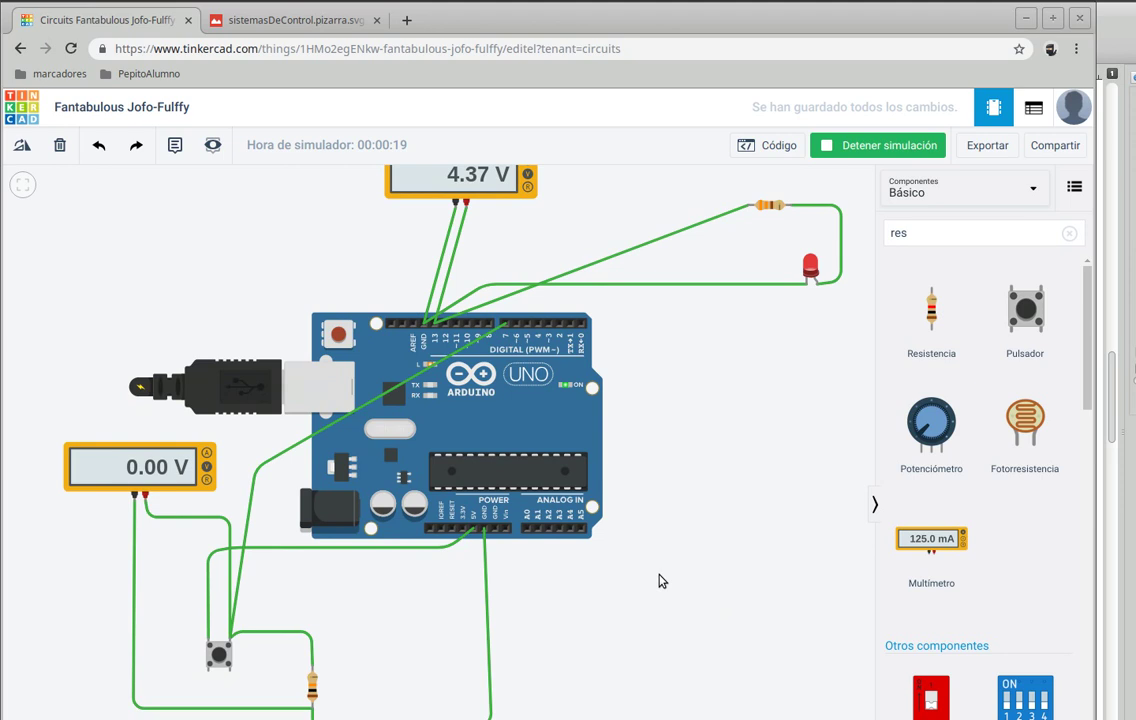
scroll(677, 560, down, 3)
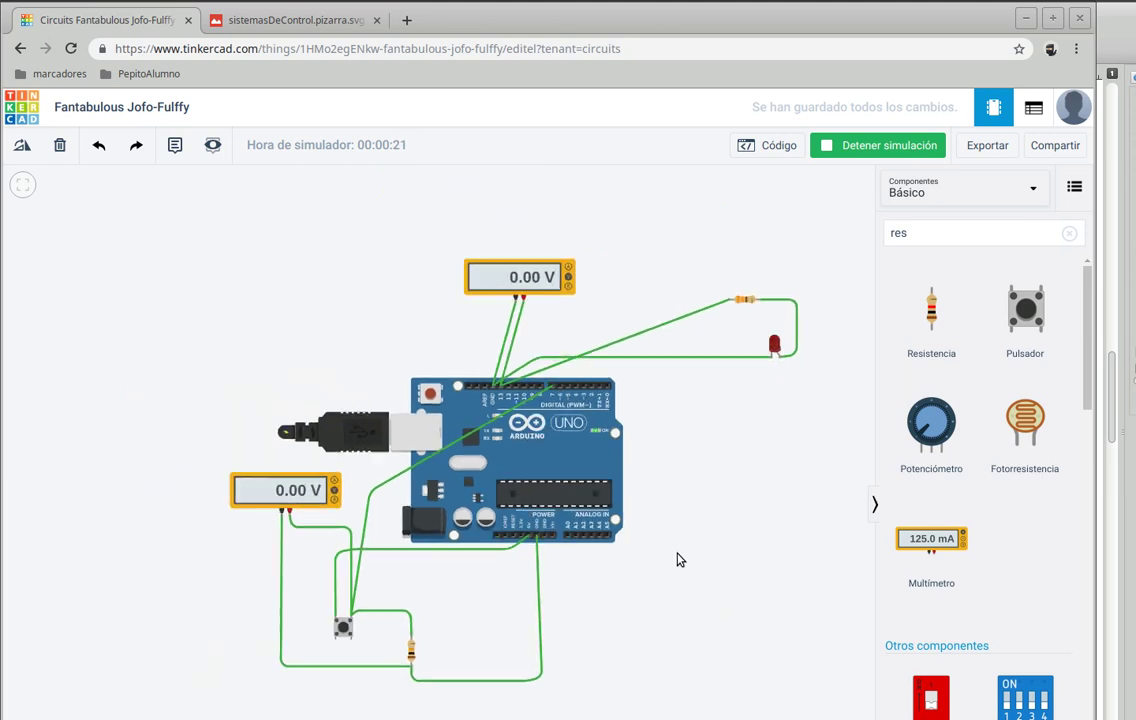
scroll(678, 542, down, 1)
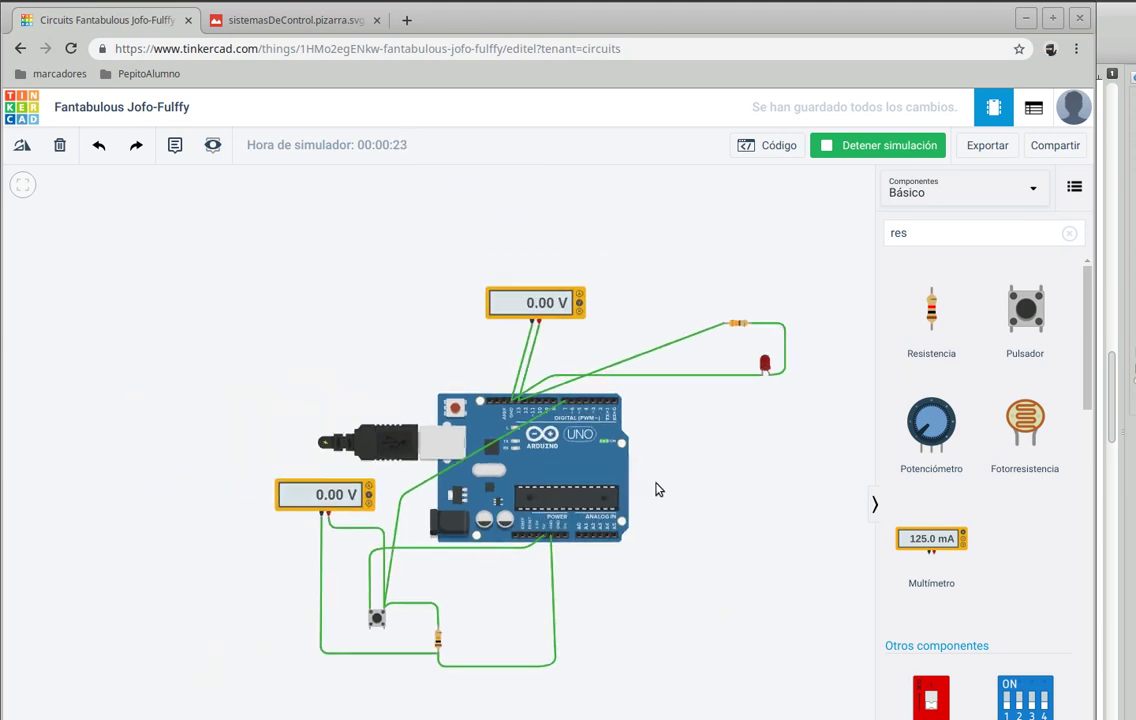
click(502, 312)
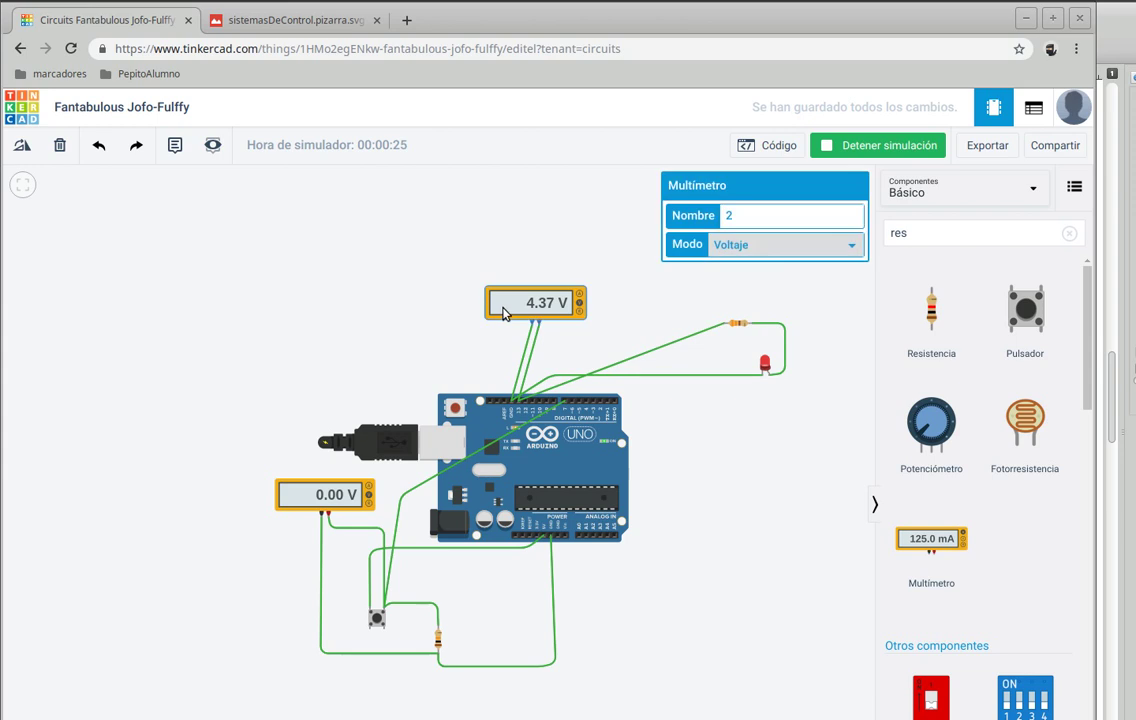
drag(492, 329, 487, 295)
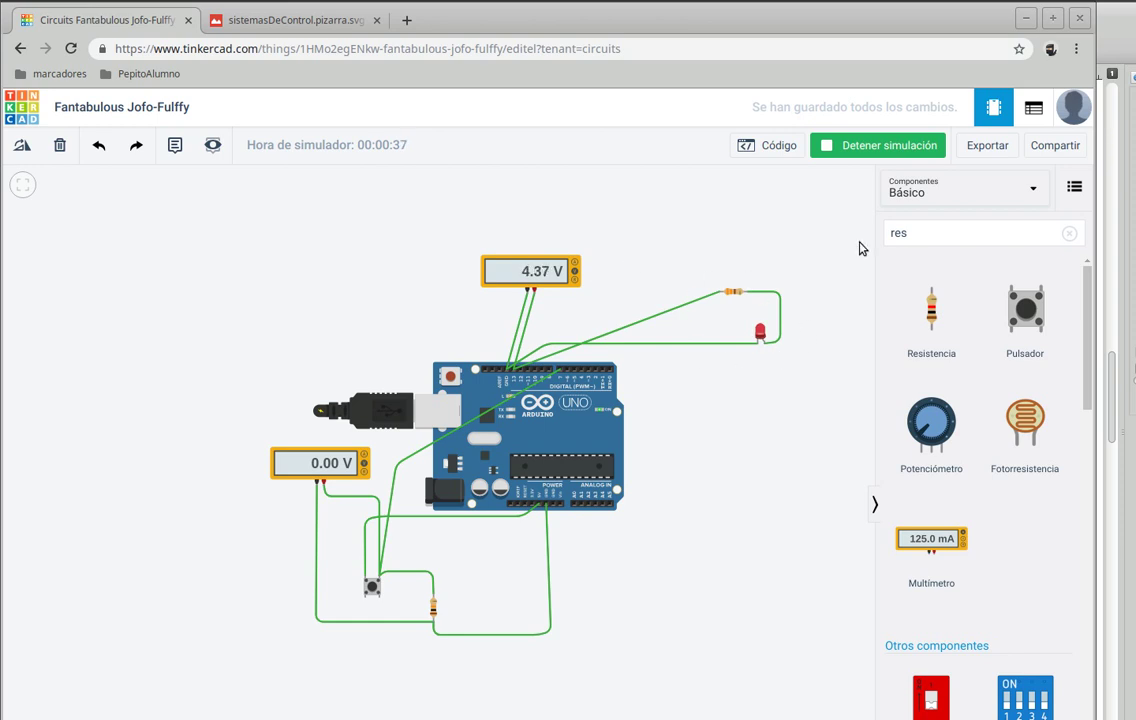
click(834, 148)
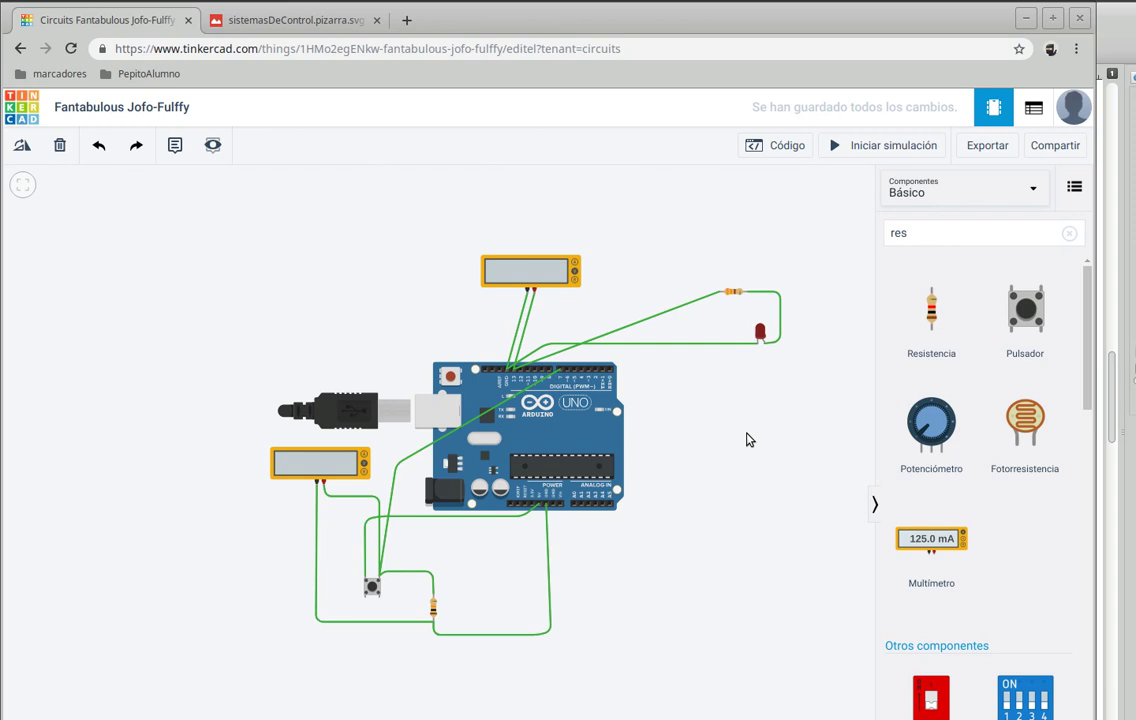
scroll(730, 483, up, 3)
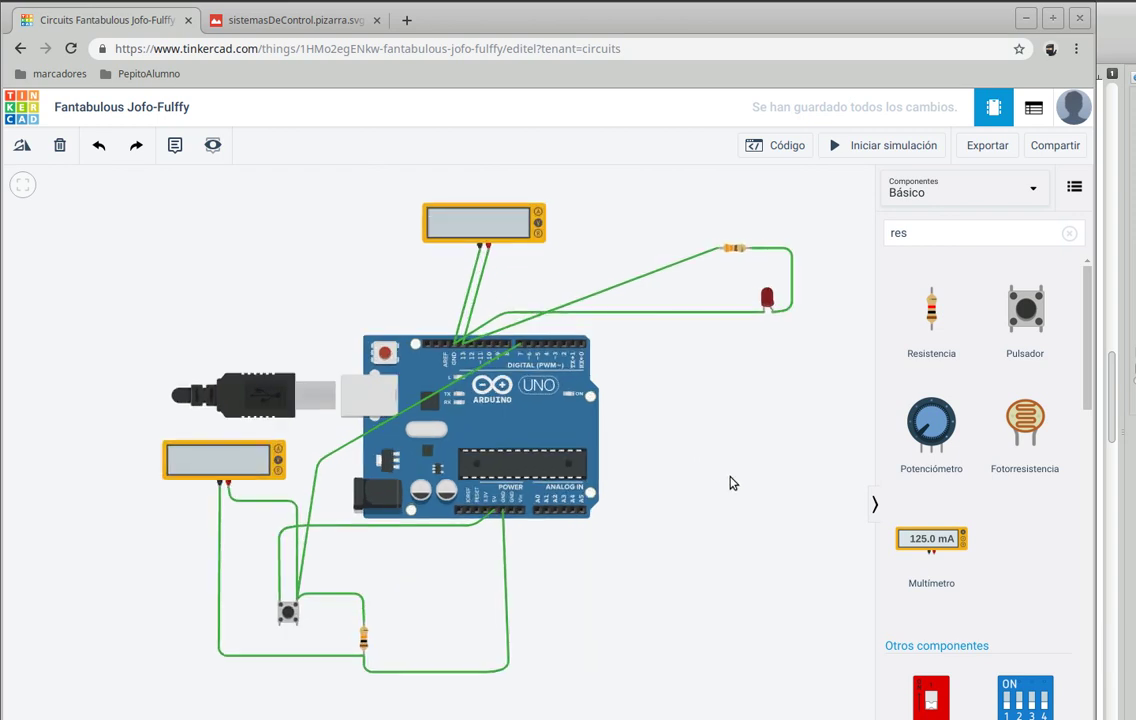
Step: Compare the finished circuit with the hardware sketch in Inkscape, and return to Tinkercad in the browser
scroll(560, 510, down, 1)
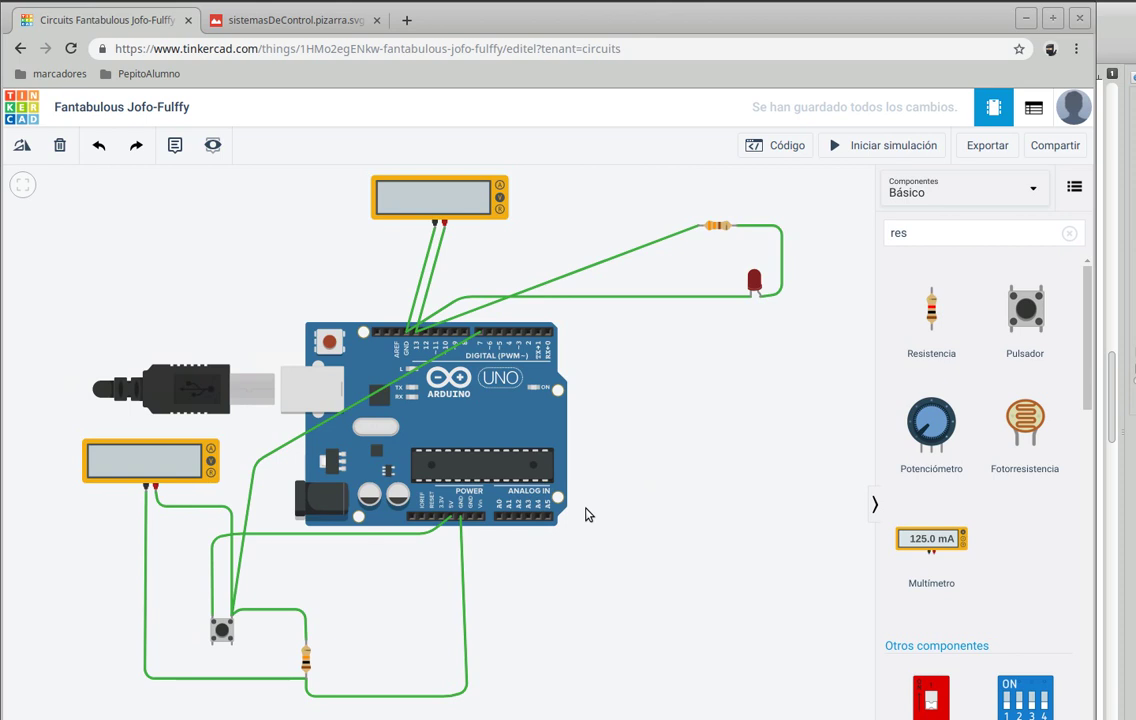
key(alt+Tab)
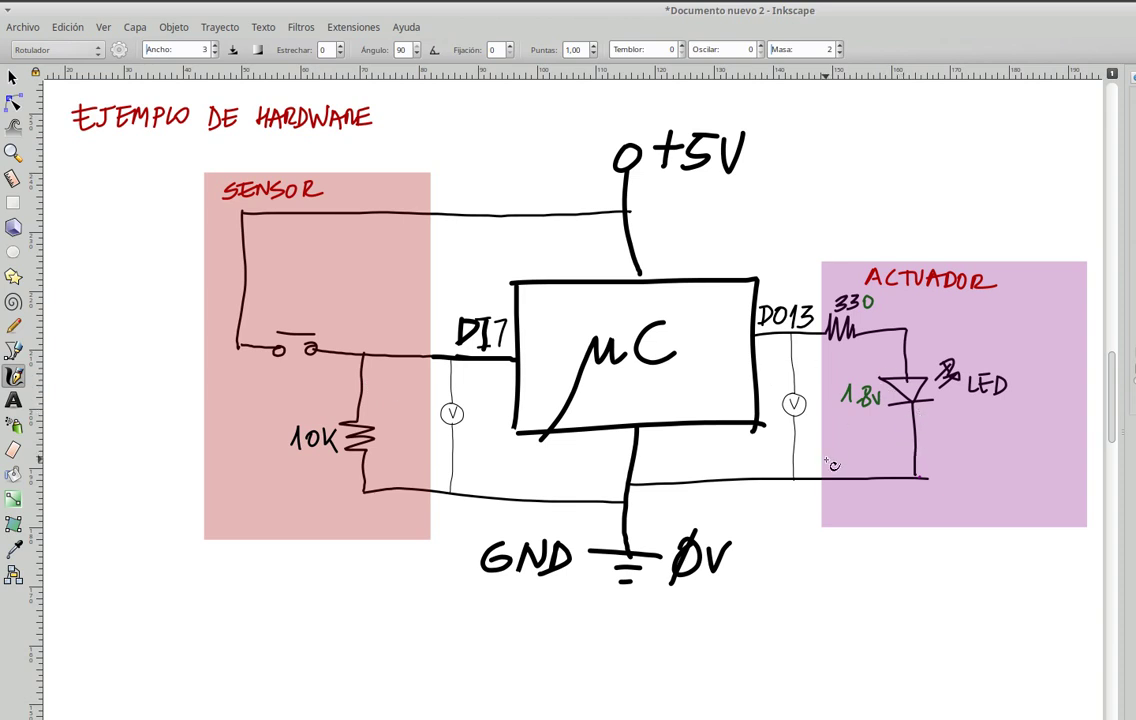
key(alt+Tab)
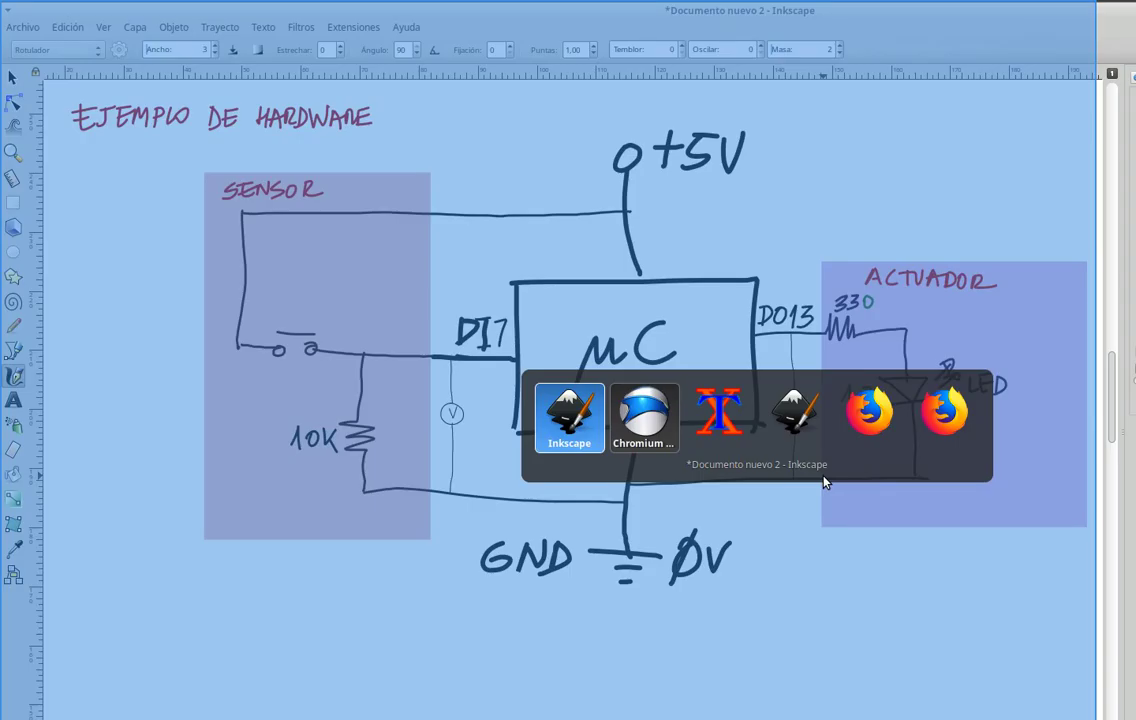
key(alt+Tab)
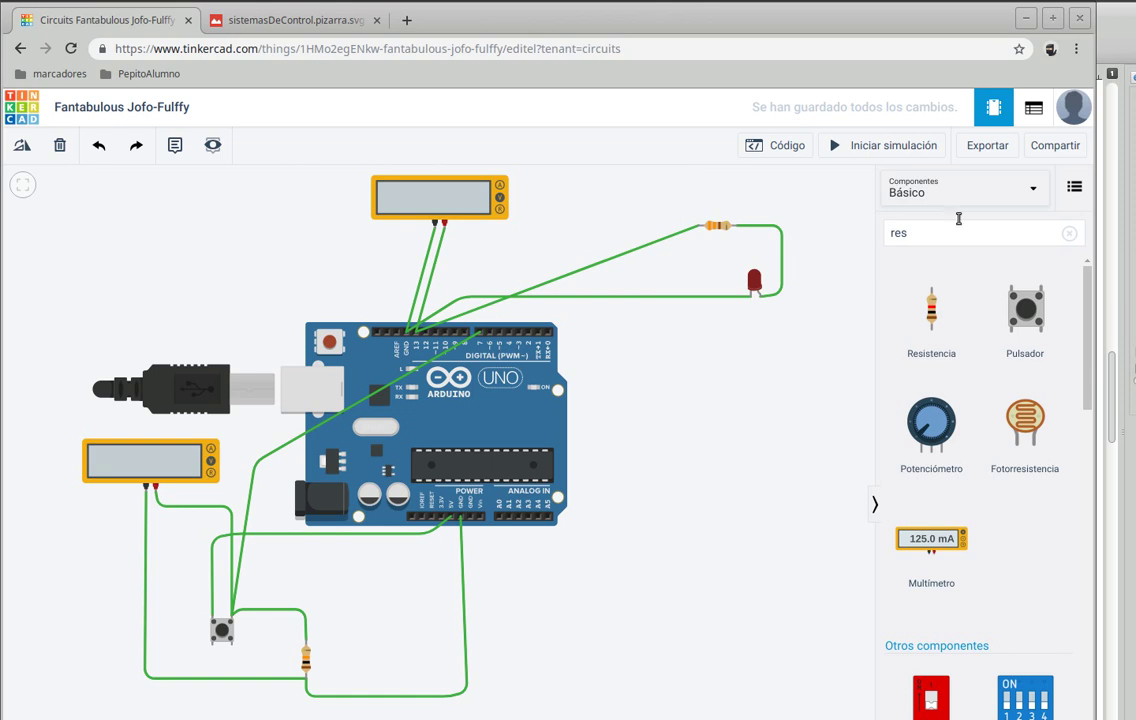
Step: Display the Arduino's block code and rename the circuit as "EncendiendoLed con Pulsador"
click(786, 147)
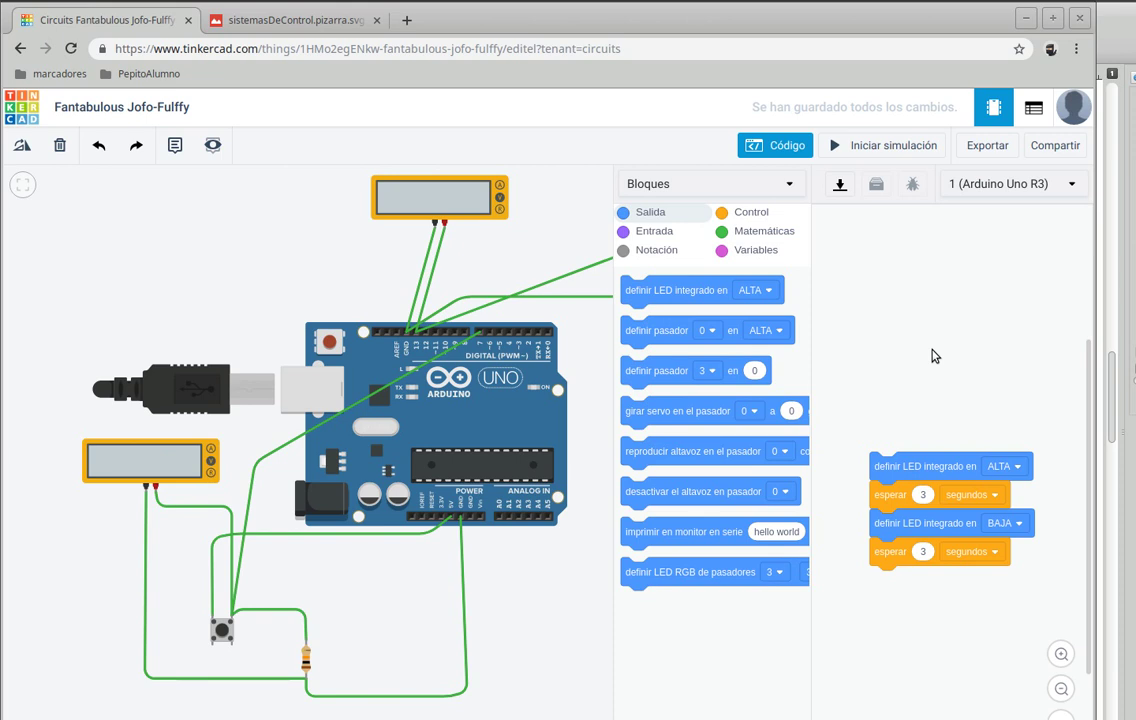
click(108, 109)
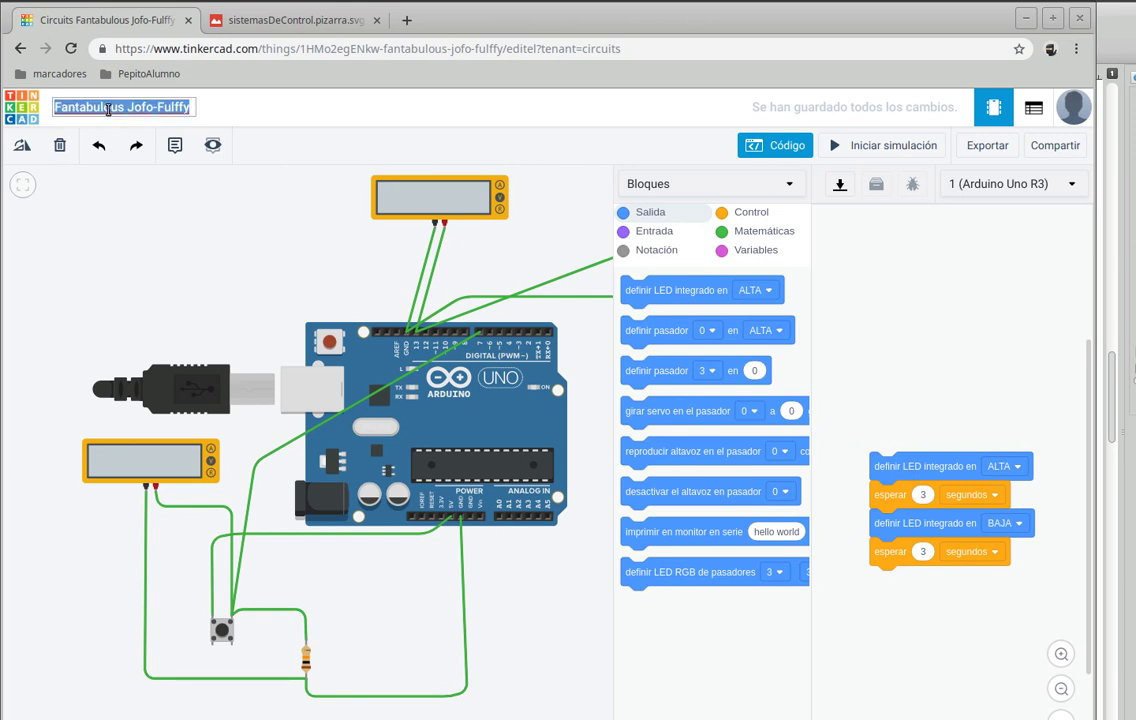
text(Encendiendo)
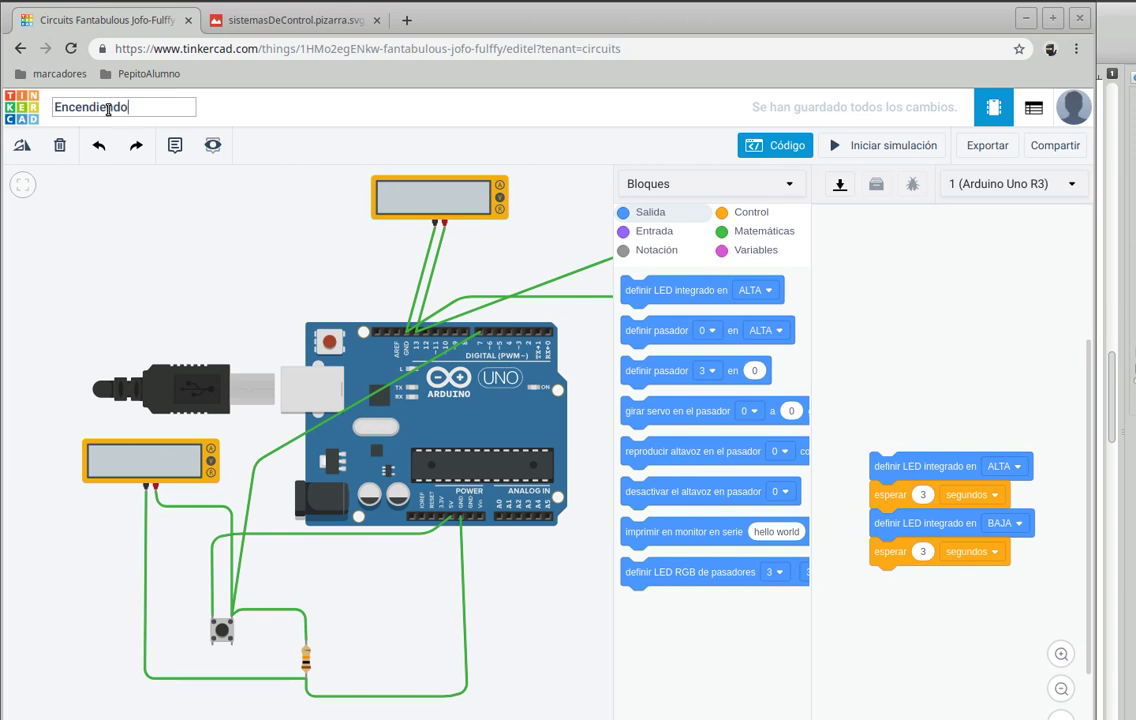
text(Led con Pulsador)
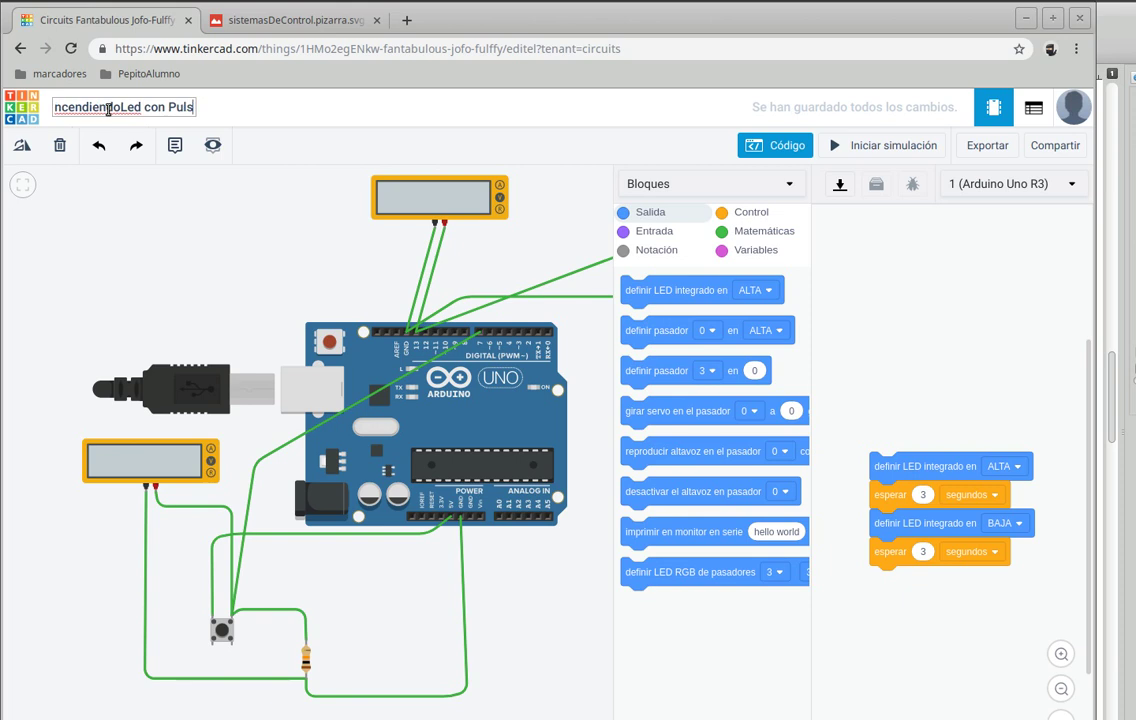
click(139, 235)
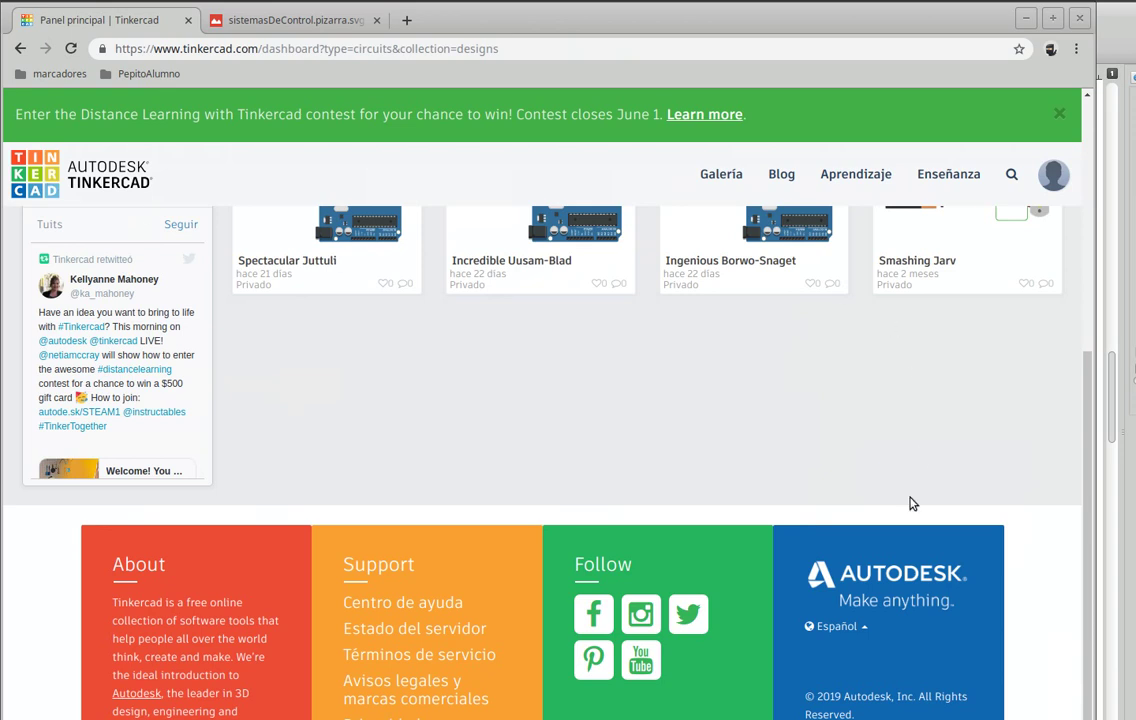
Step: Change the site language from the dashboard to English (default) and reopen the EncendiendoLed con Pulsador circuit for editing
click(864, 628)
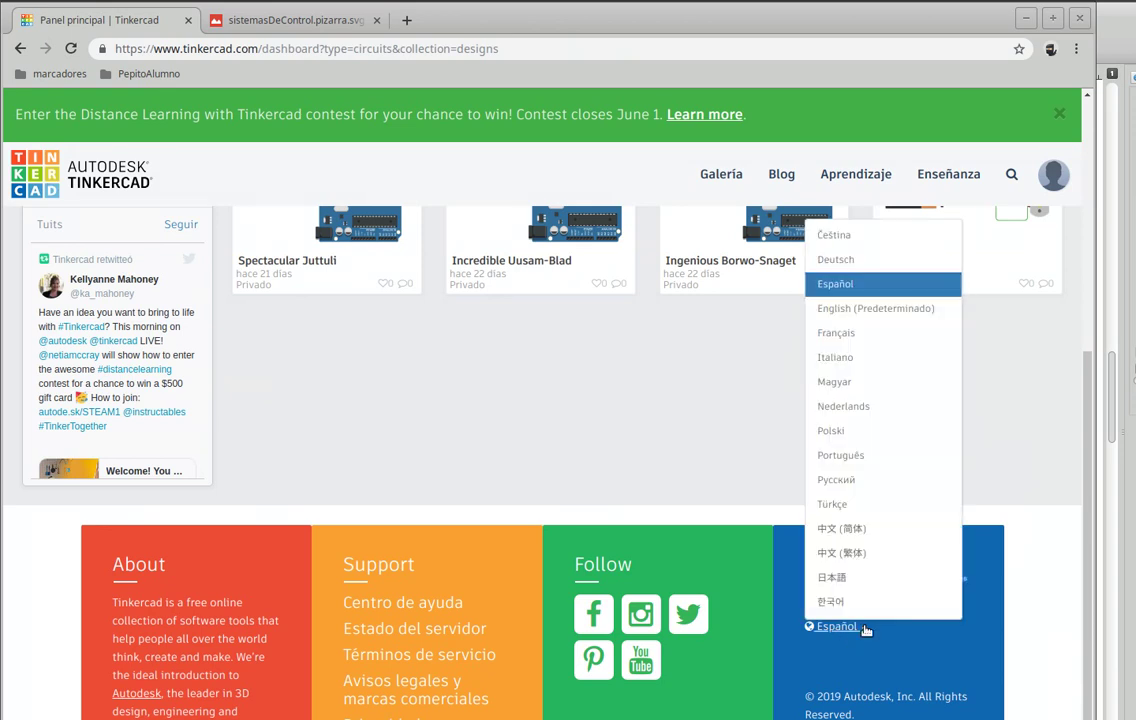
click(852, 309)
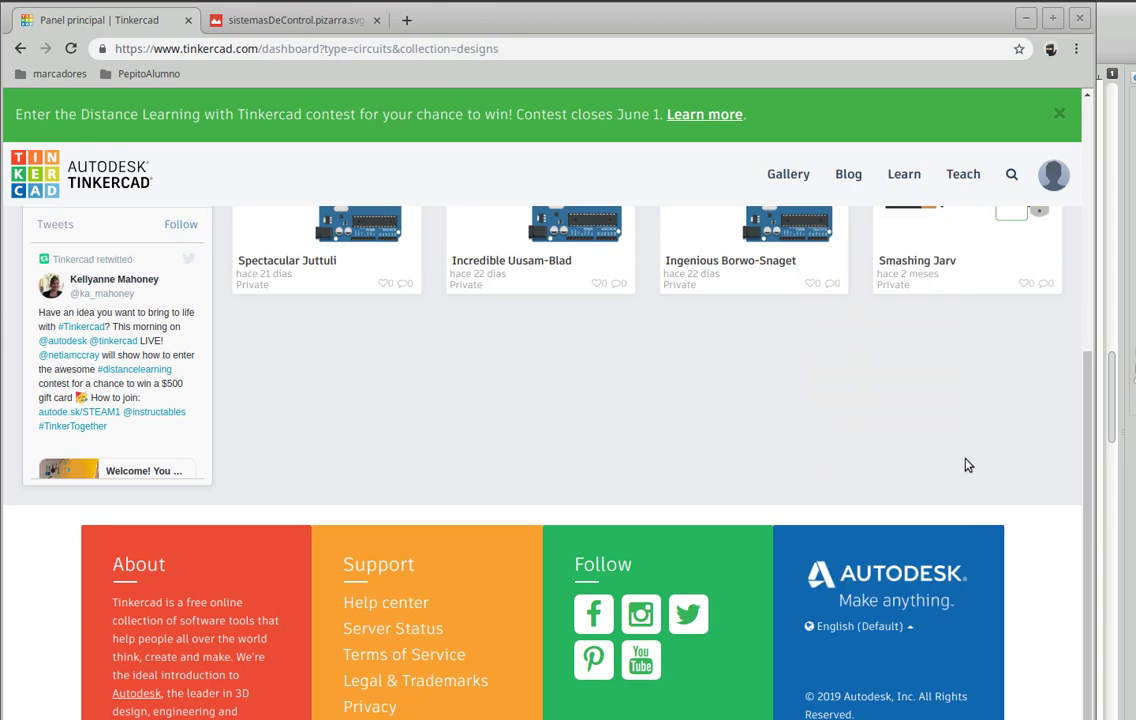
scroll(967, 464, up, 5)
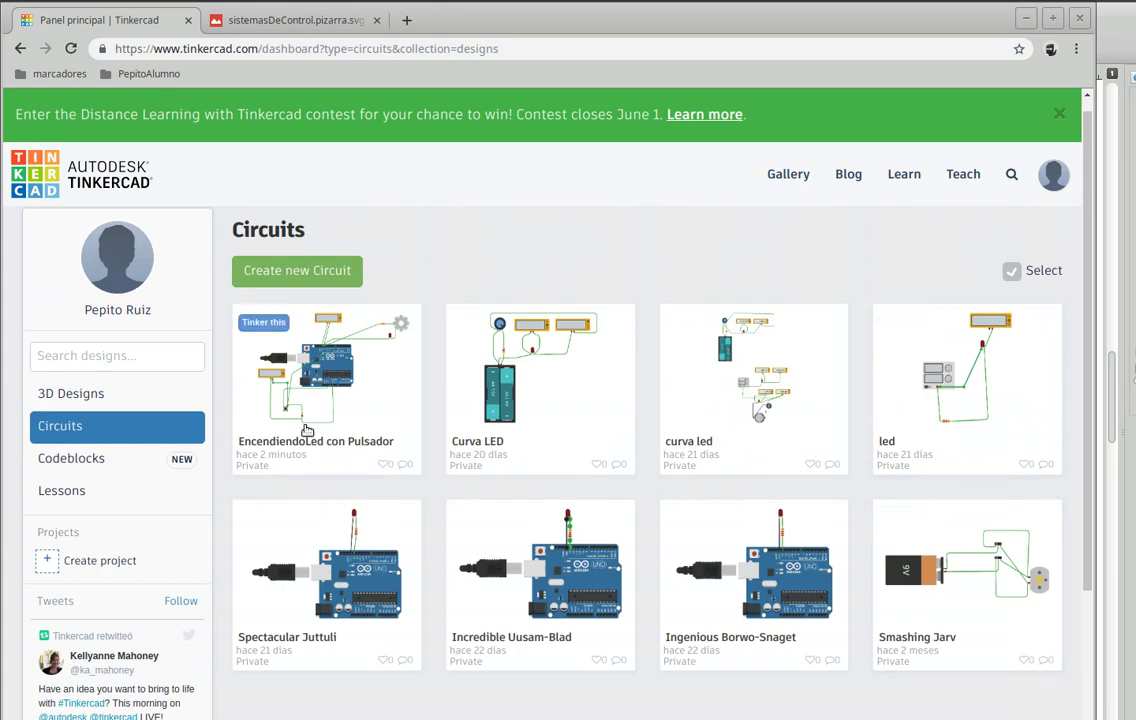
click(328, 420)
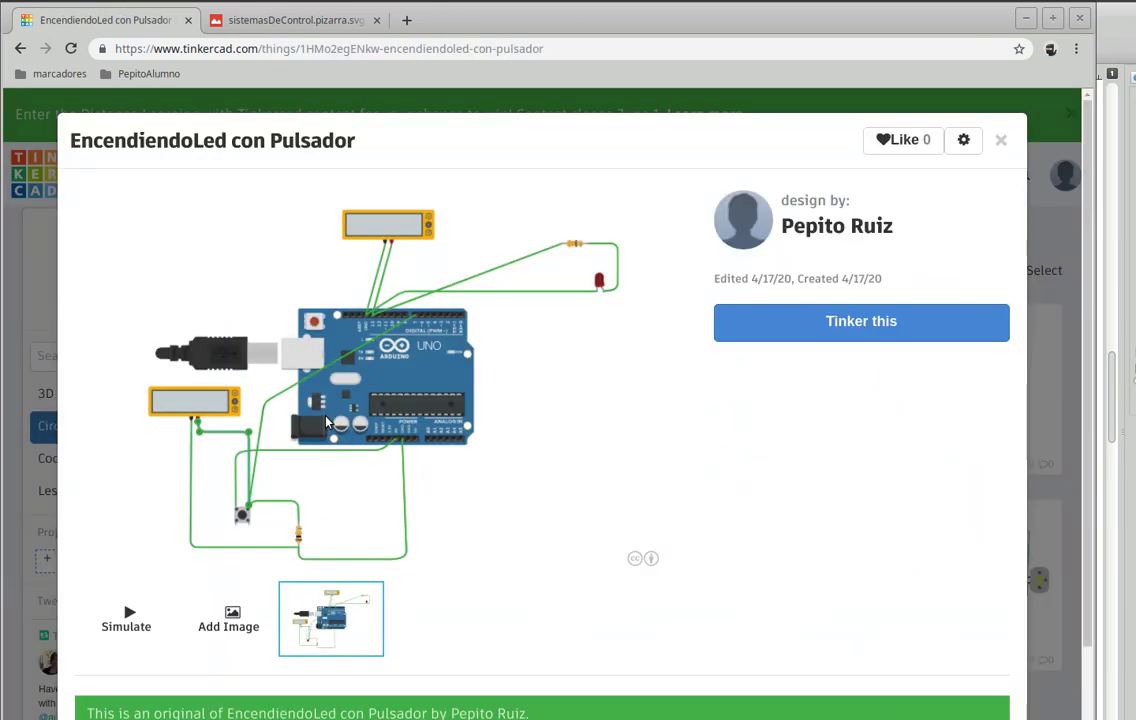
click(817, 333)
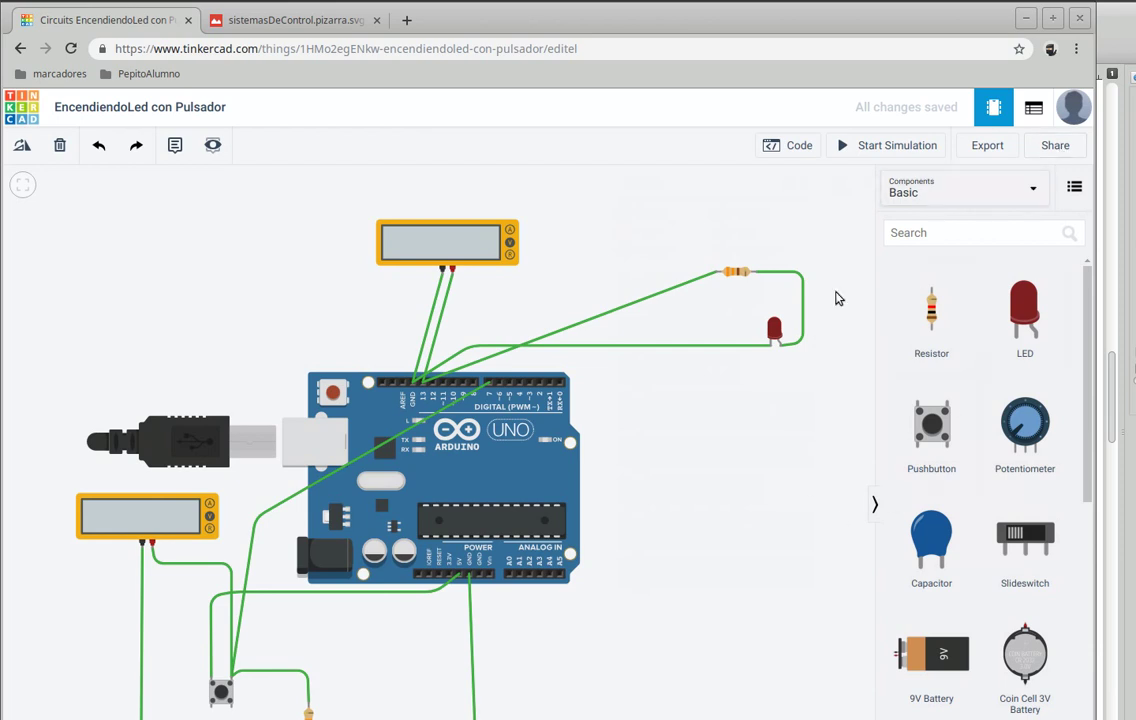
Step: Open the Arduino's code, view it as Blocks + Text to inspect the generated program, and return to Blocks only
click(797, 146)
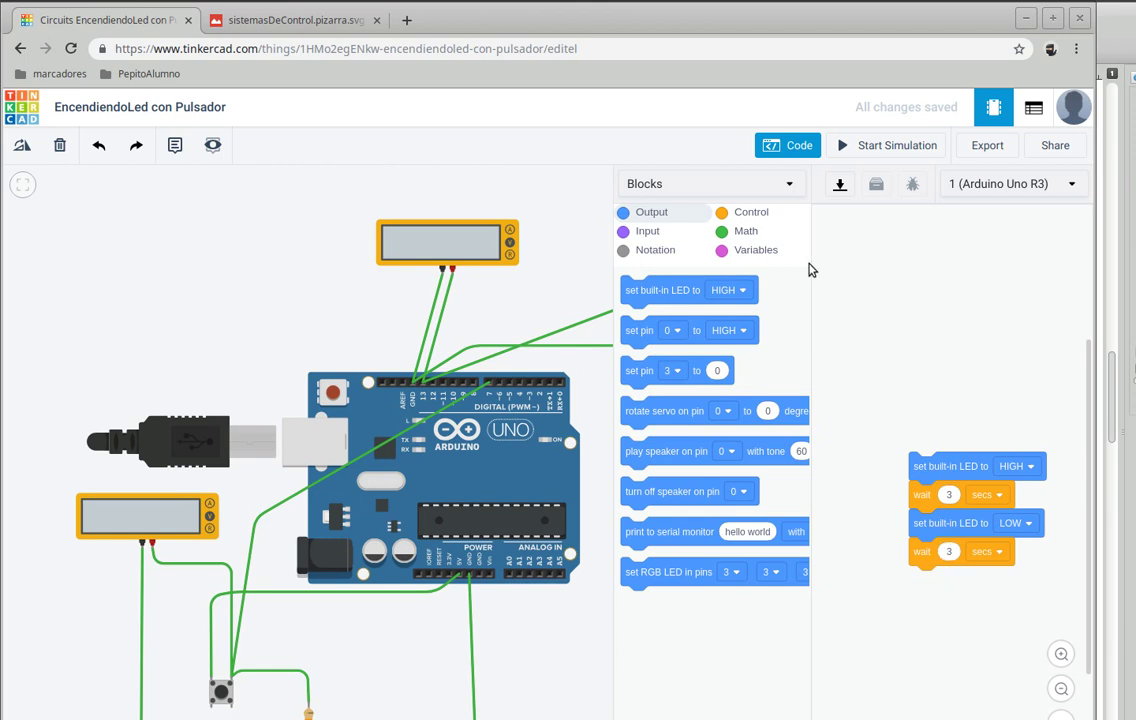
click(790, 185)
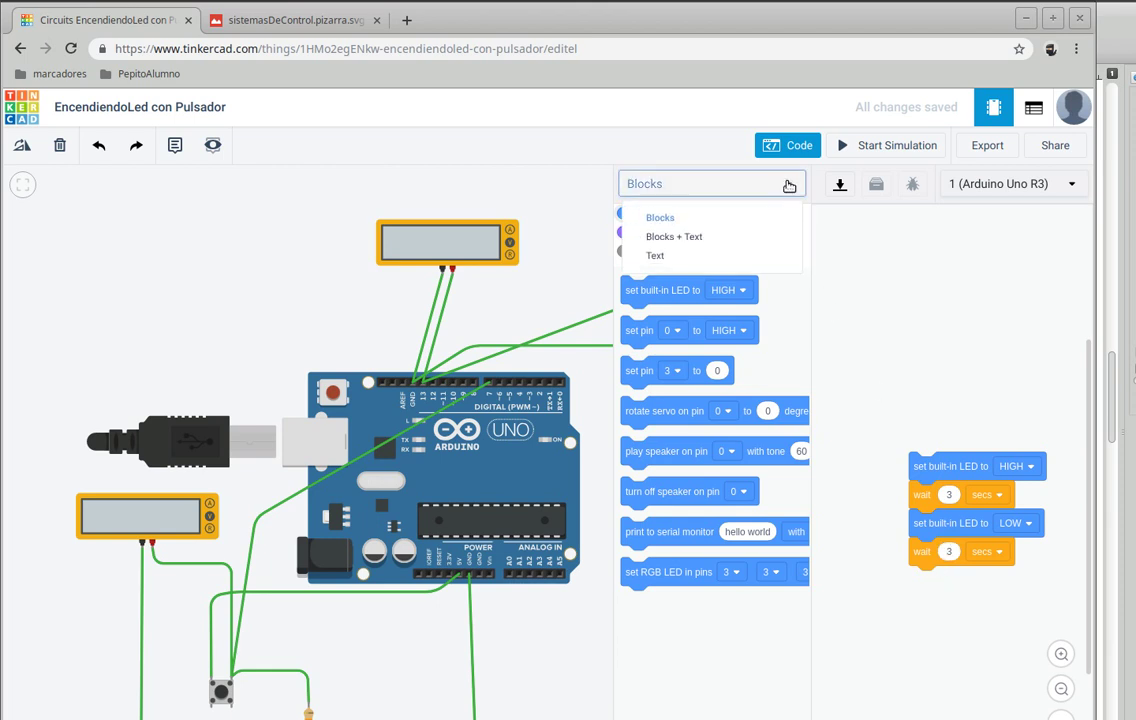
click(680, 242)
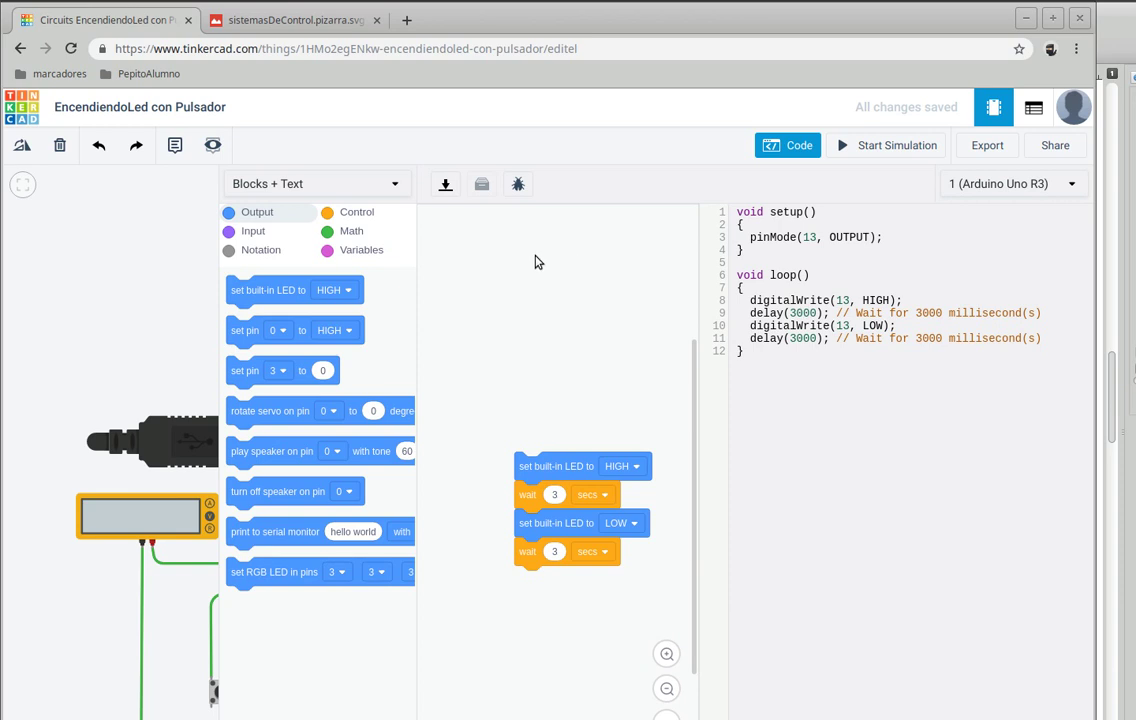
click(393, 187)
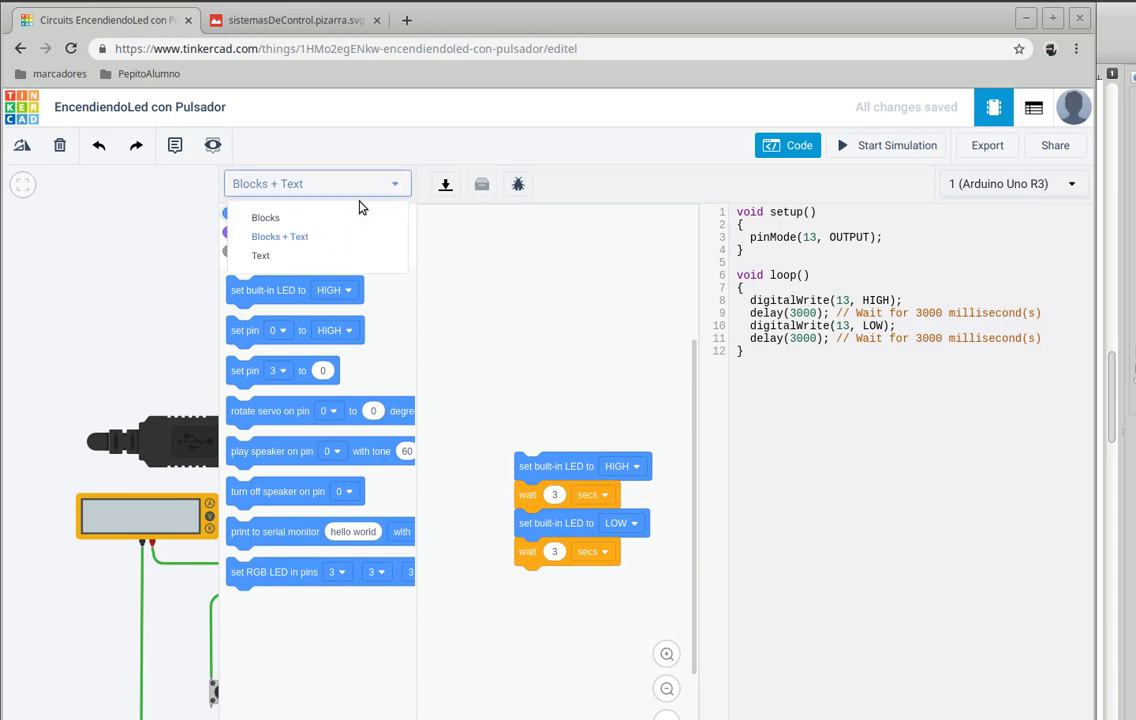
click(301, 218)
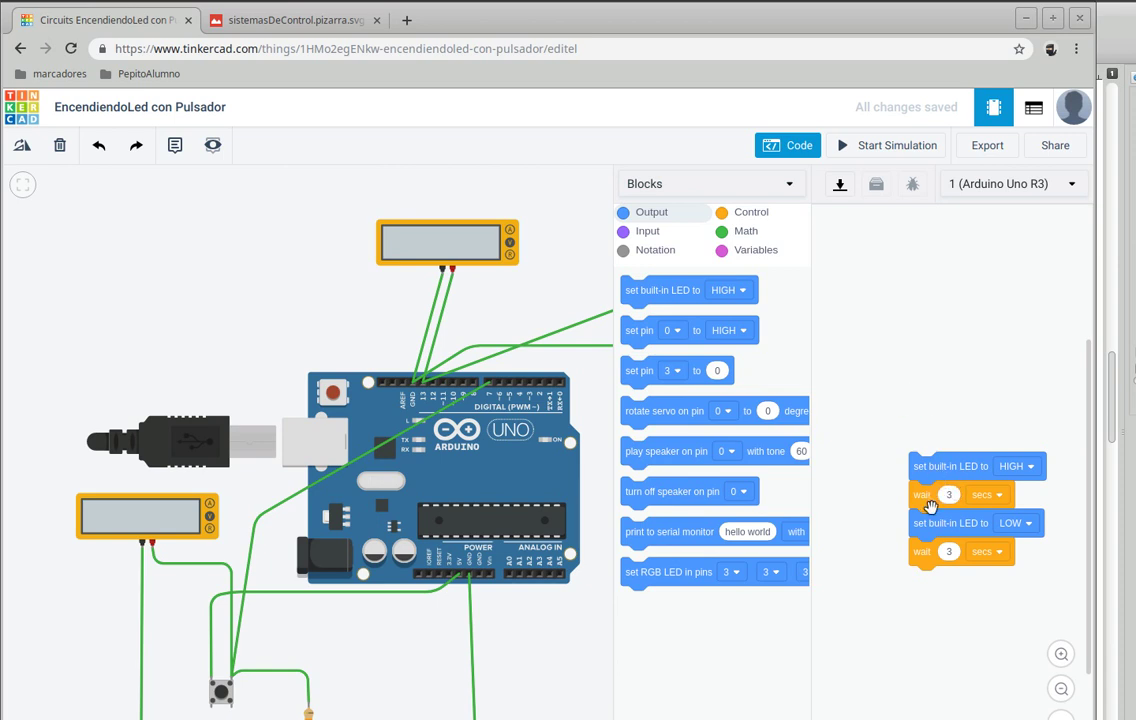
Step: Remove both wait blocks and the LOW block from the program, and reposition the remaining set built-in LED to HIGH block
drag(931, 507, 810, 505)
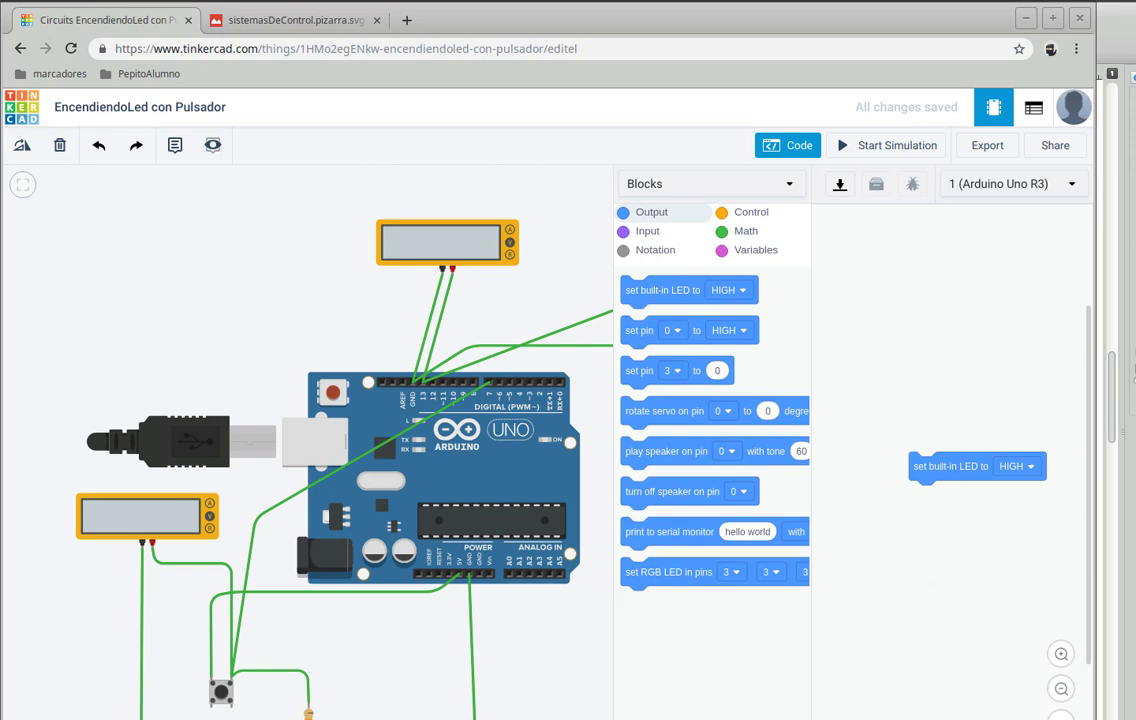
drag(966, 467, 992, 322)
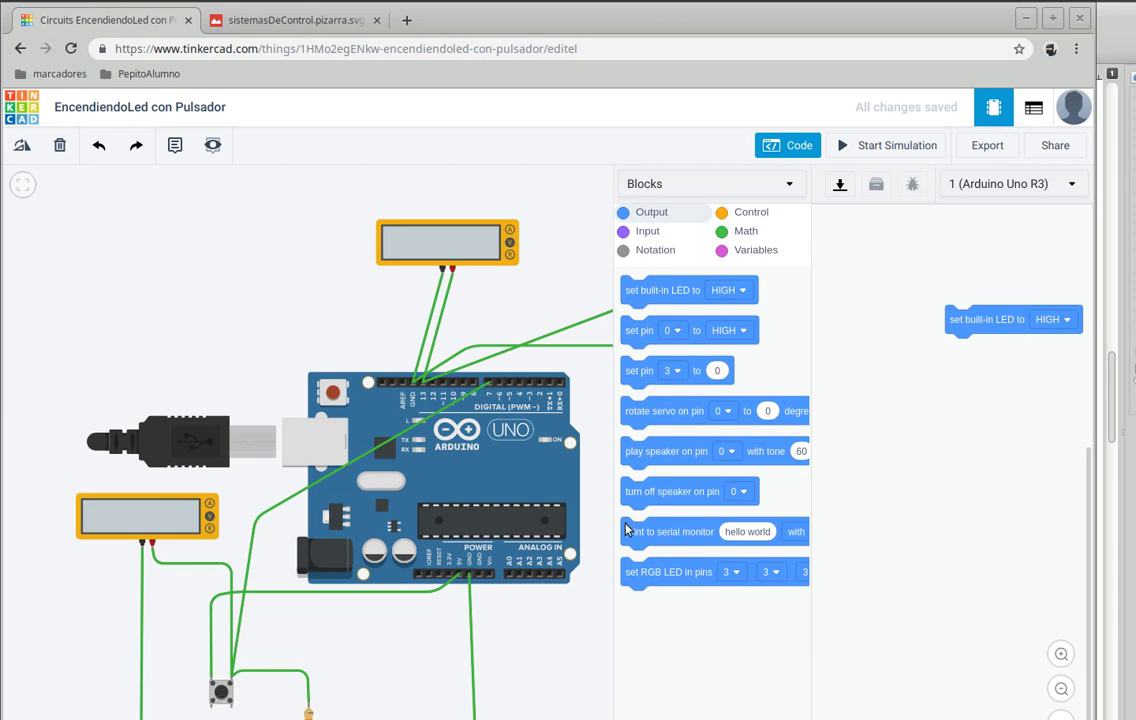
drag(964, 325, 968, 407)
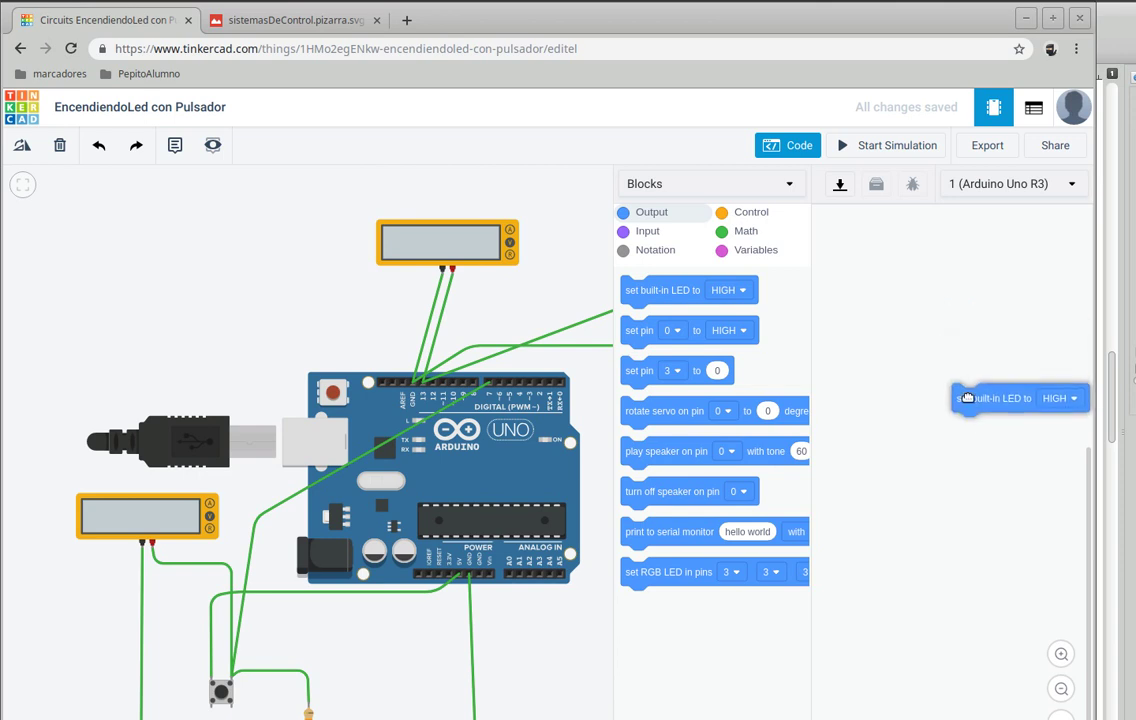
Step: Add a read digital pin block set to pin 7, and move the set built-in LED block further below it
click(639, 233)
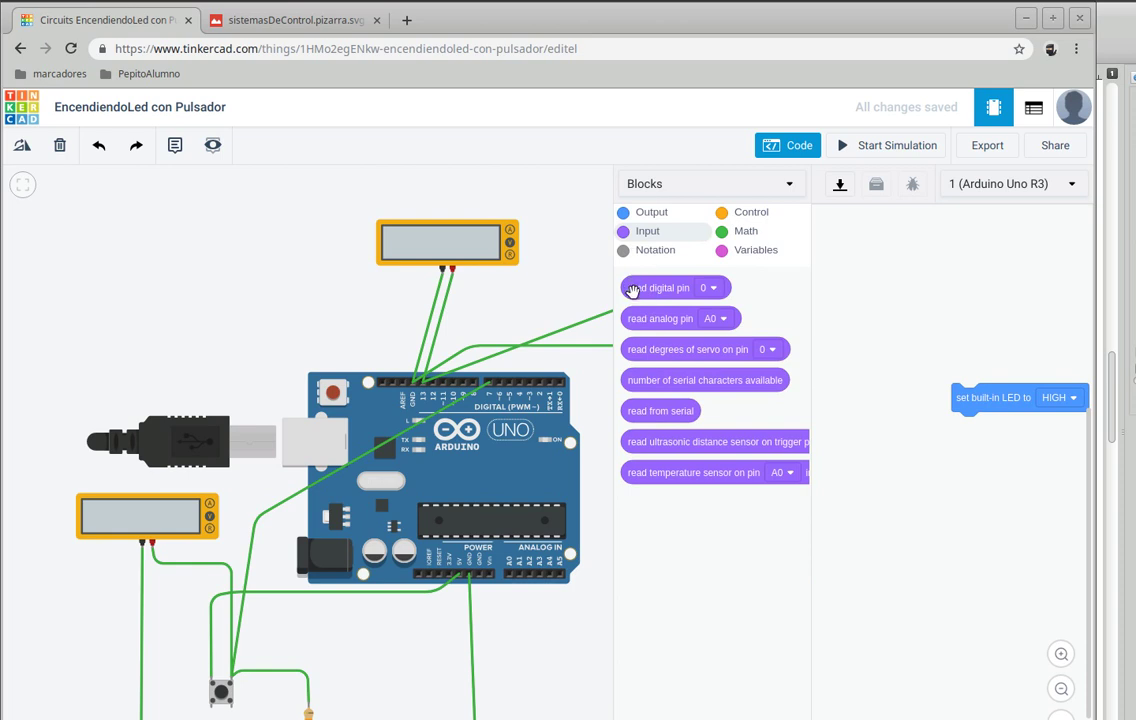
drag(655, 288, 897, 276)
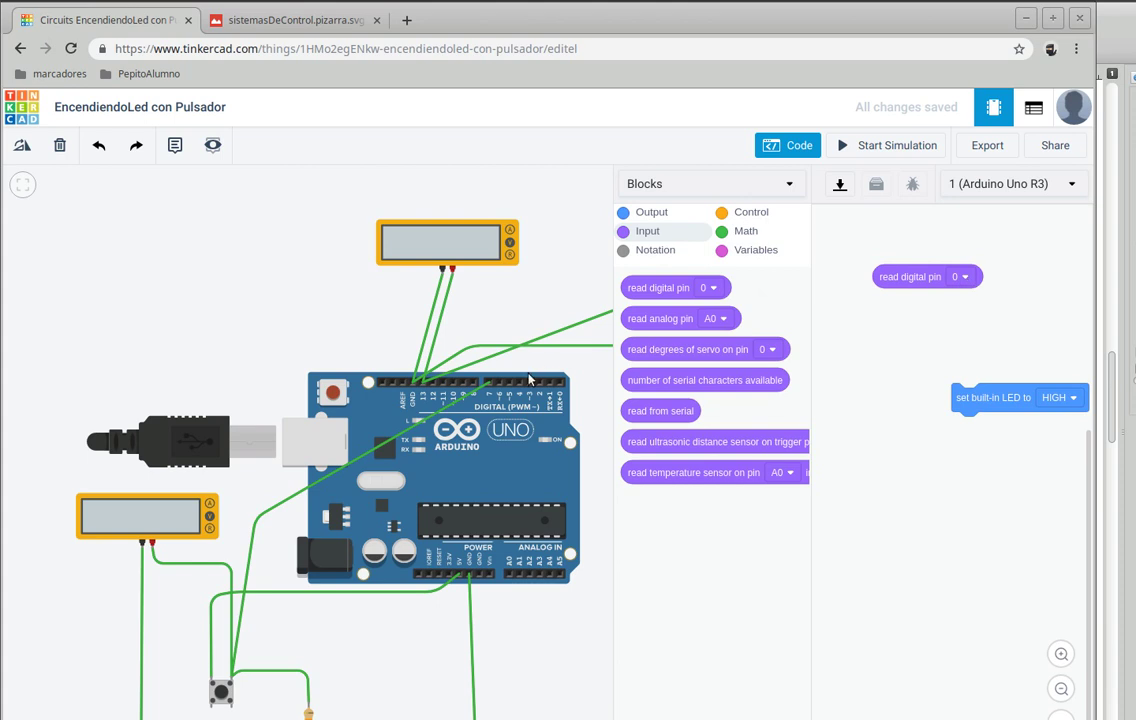
click(962, 277)
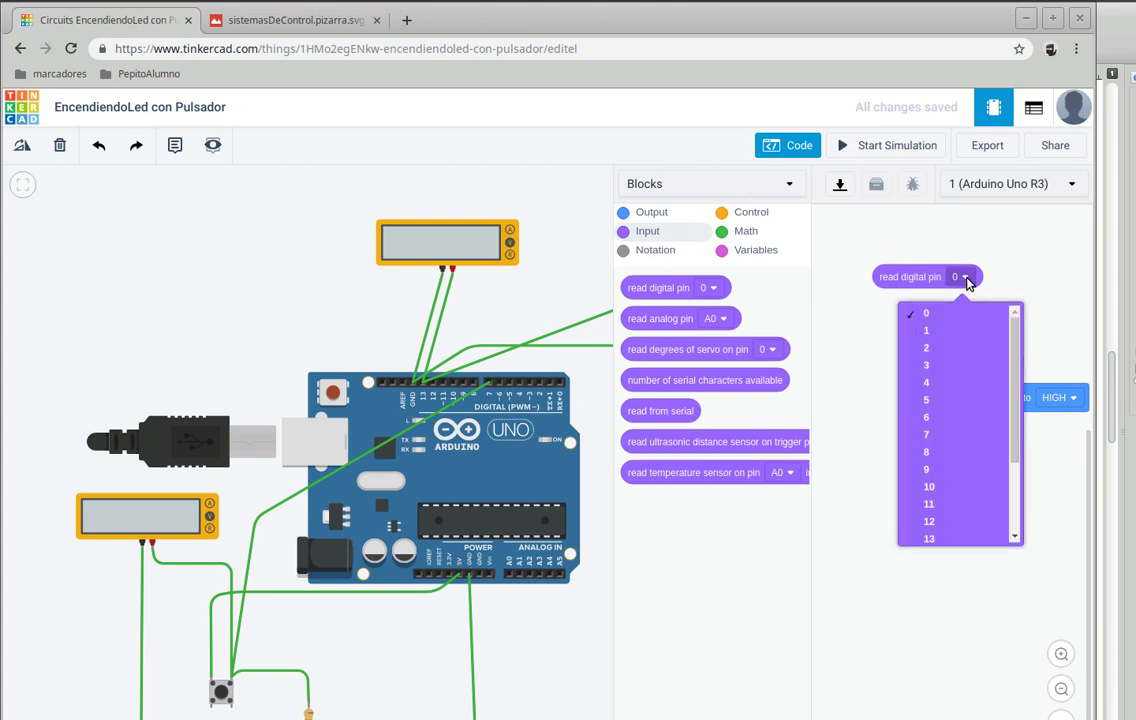
click(936, 433)
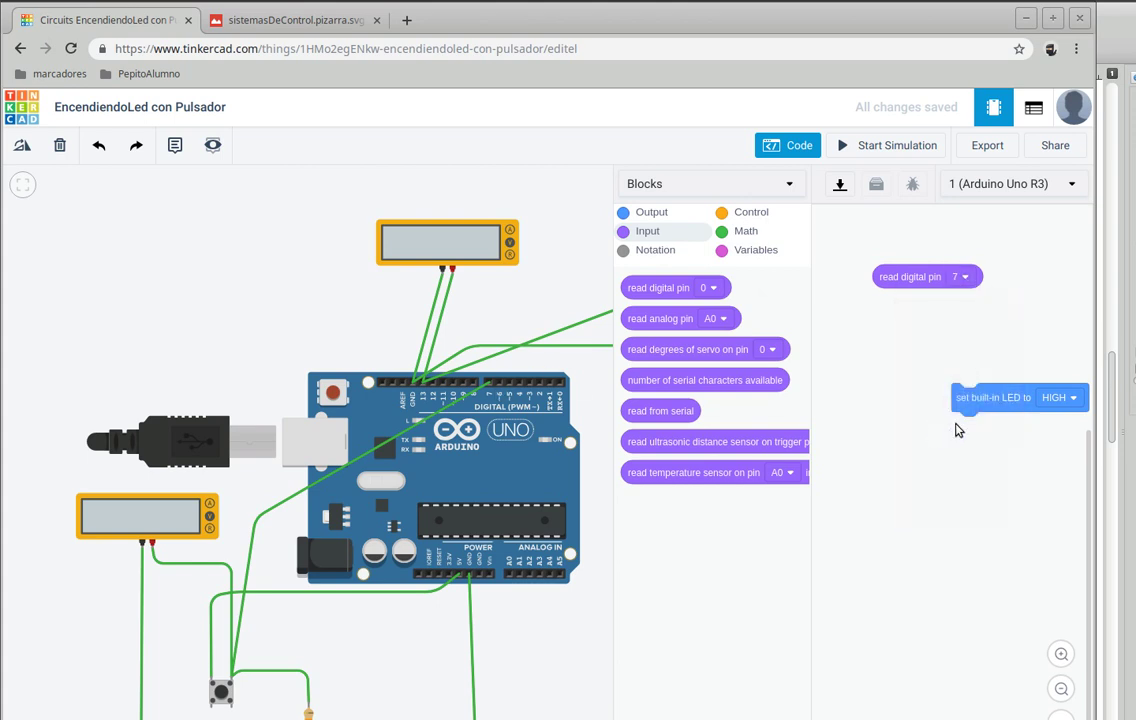
drag(1007, 404, 976, 522)
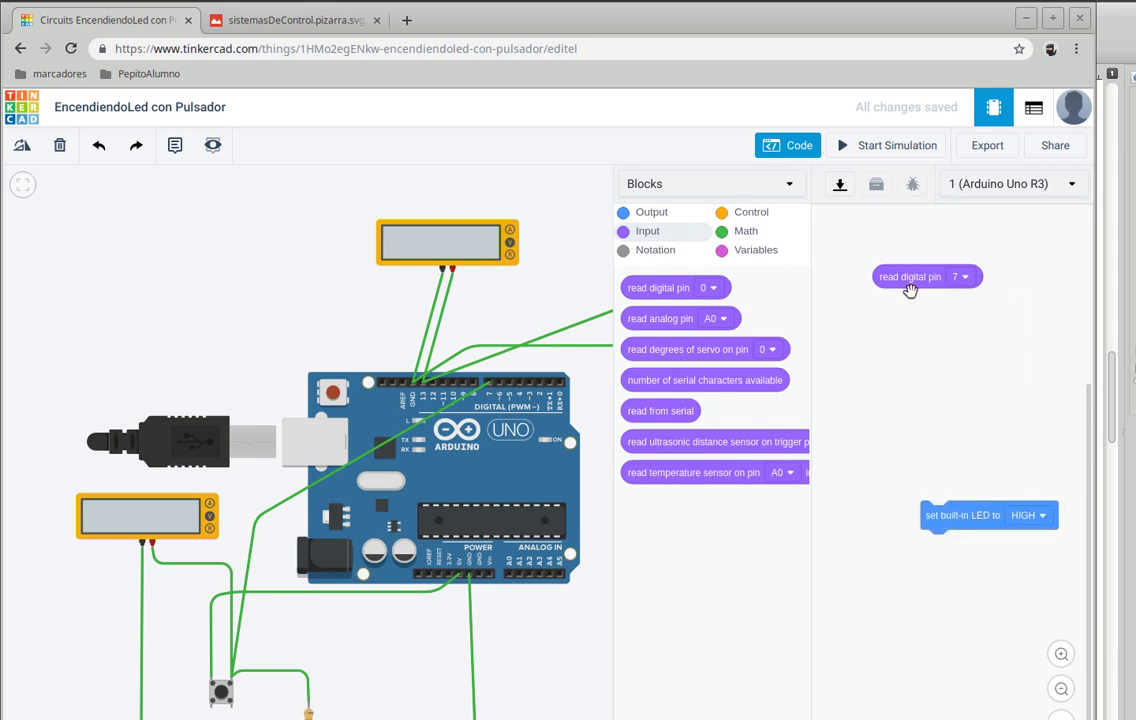